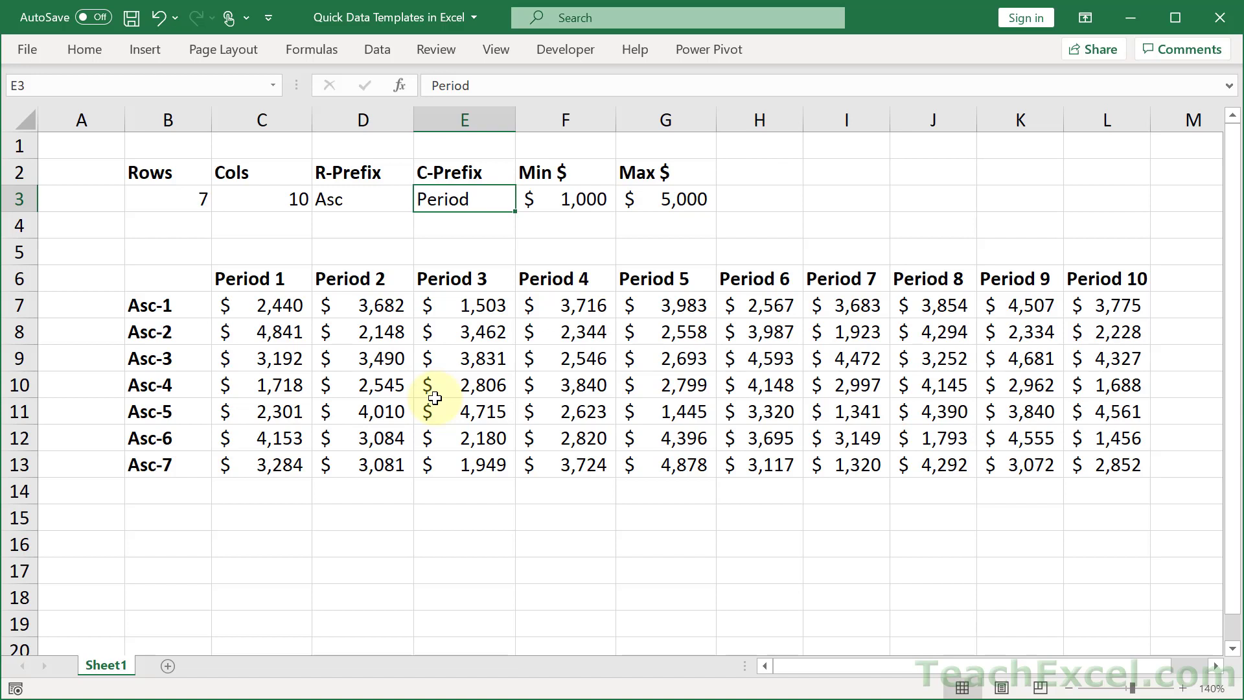
Set the Rows input in B3 to 5 and the Cols input in C3 to 4.
click(193, 197)
click(221, 204)
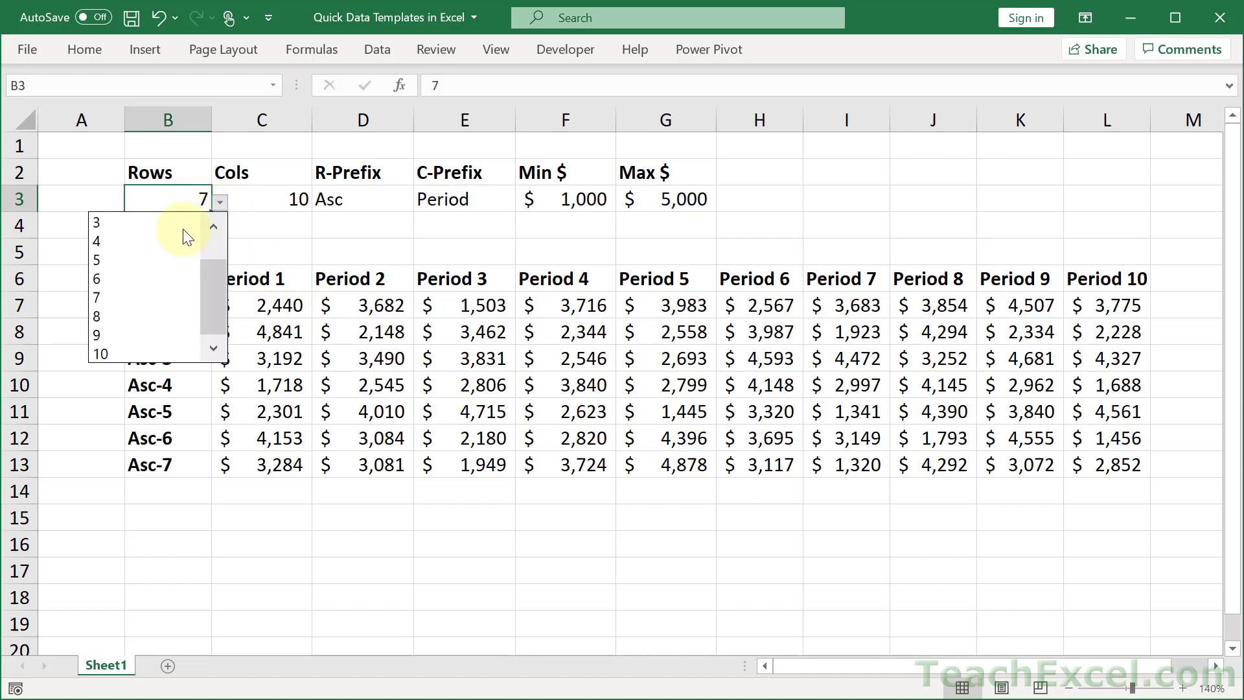
key(Escape)
text(5)
key(ctrl+Return)
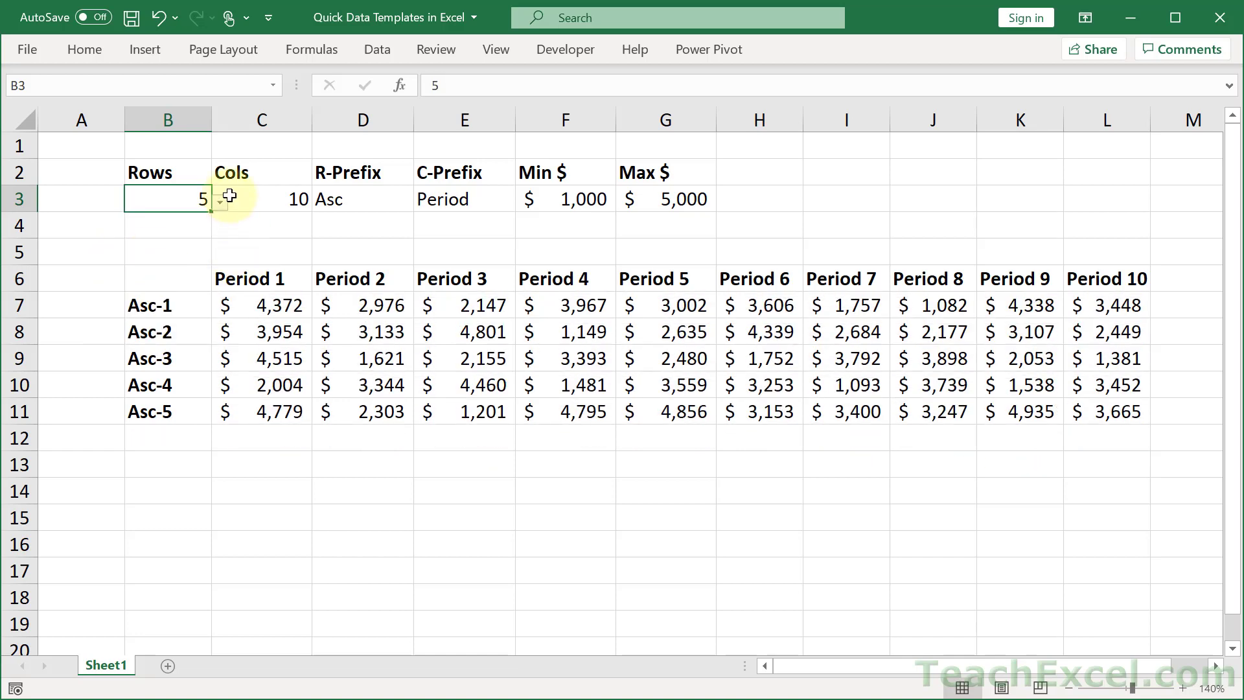
click(255, 198)
click(320, 202)
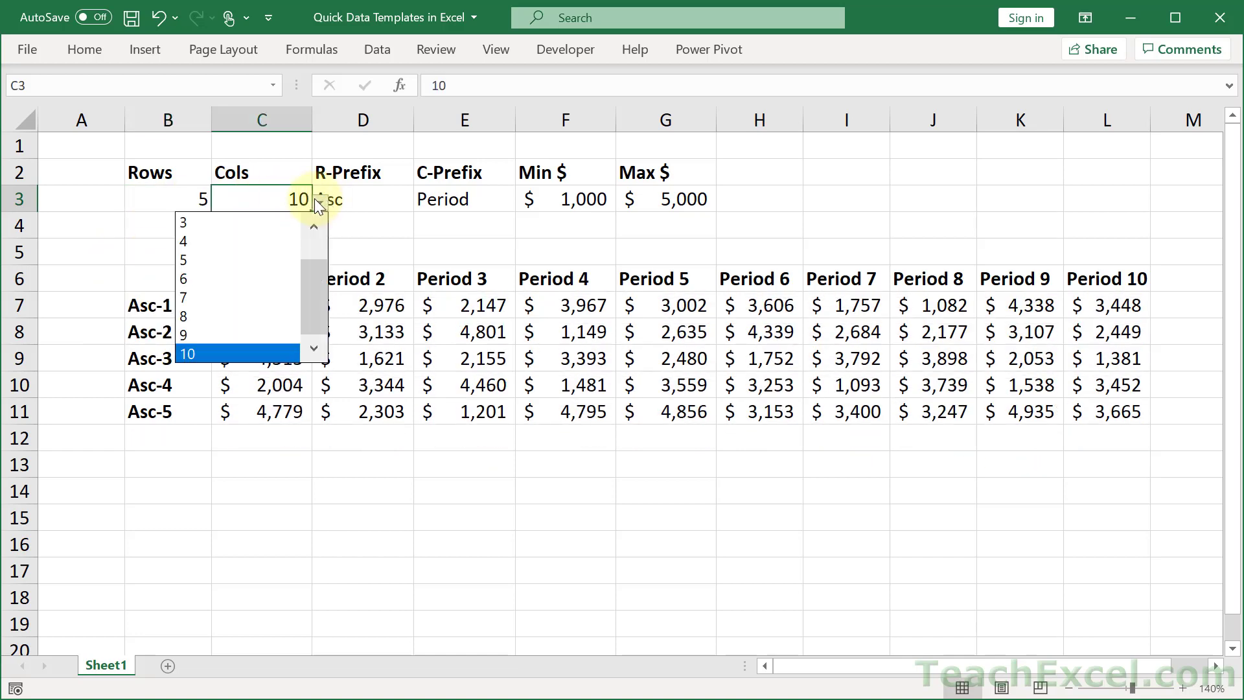
drag(320, 290, 312, 270)
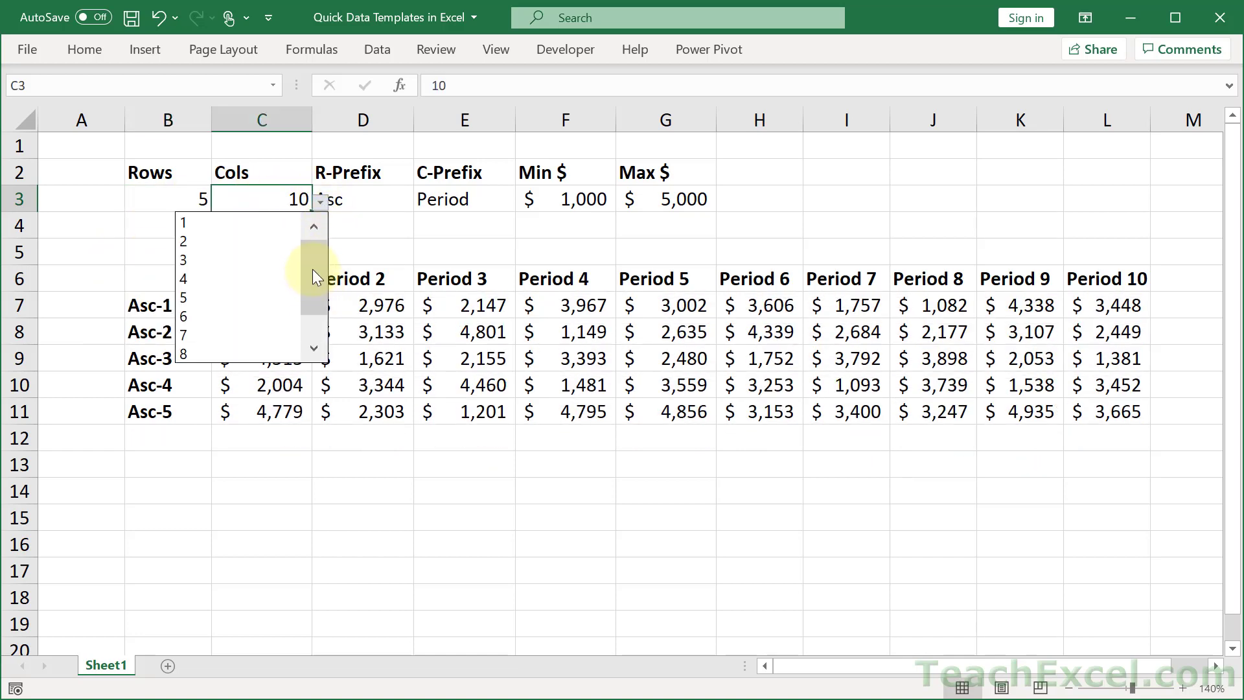
click(245, 281)
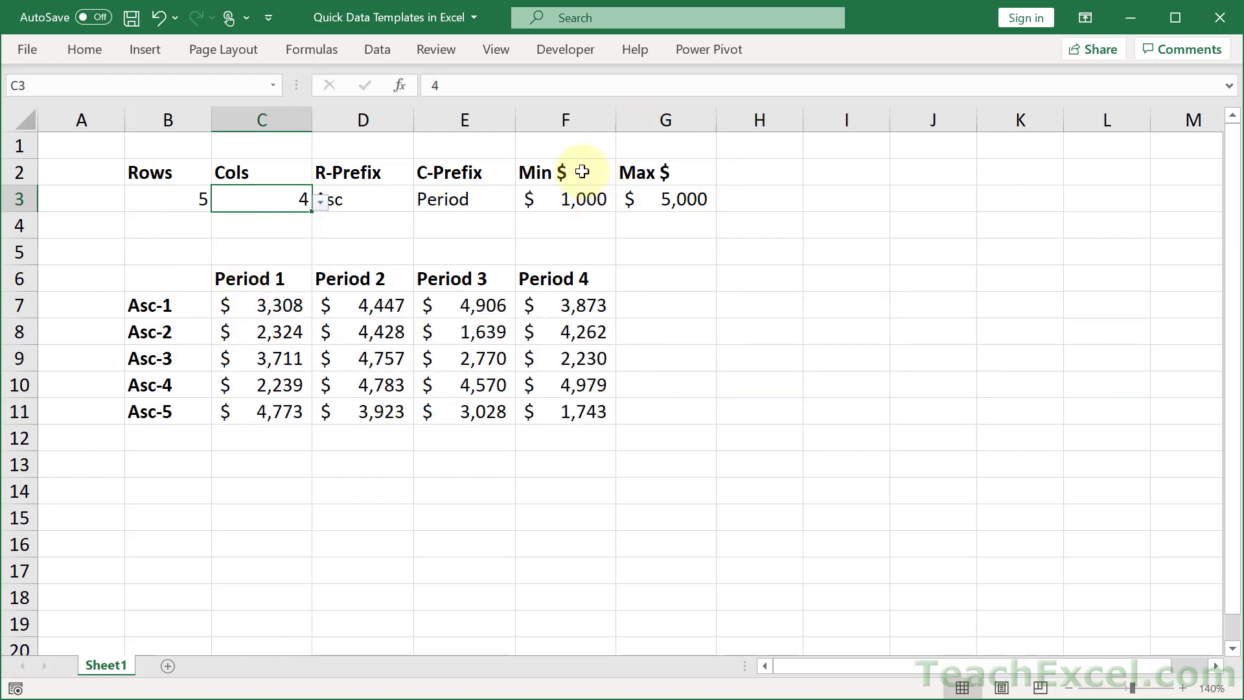
Enter a minimum value of 5 in F3 and replace the 5000 maximum with 100 in G3.
click(557, 197)
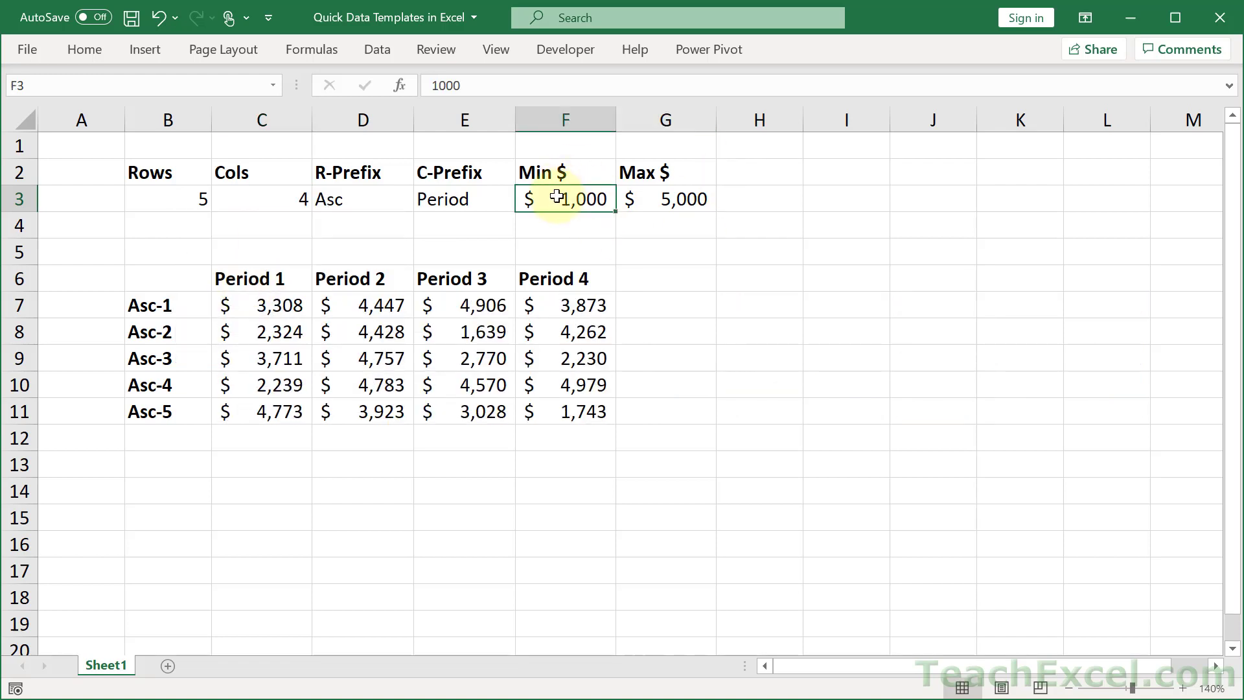
text(5)
key(Tab)
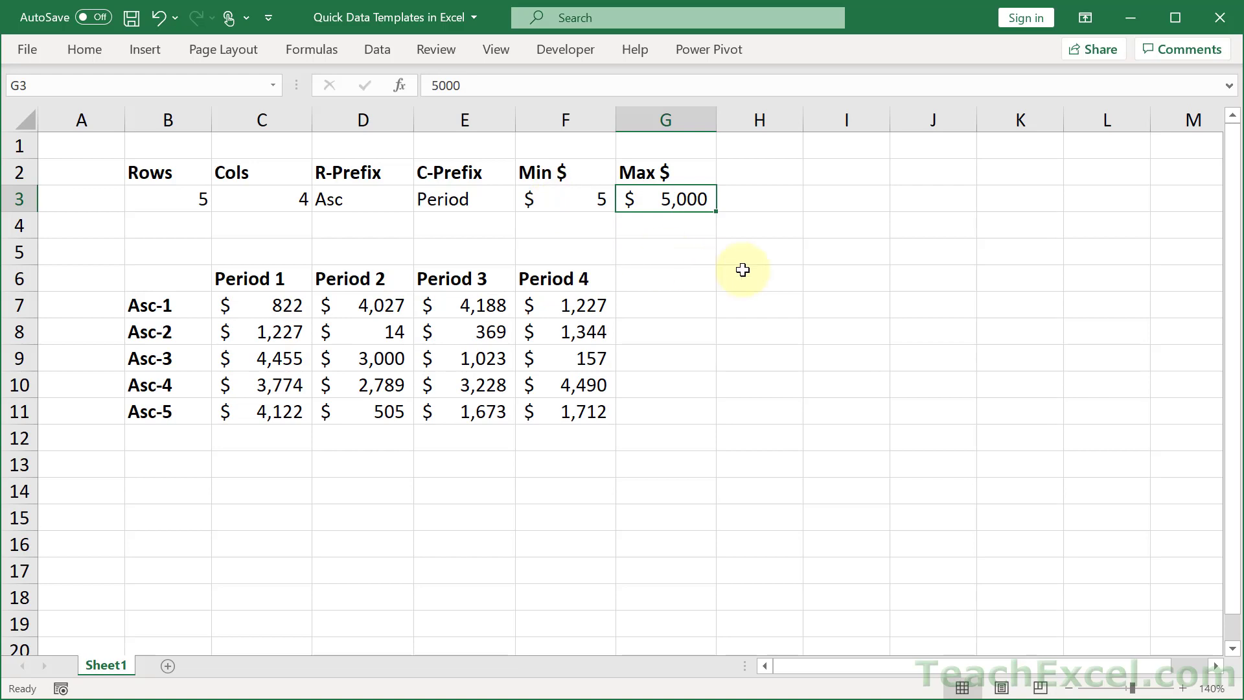
key(F2)
key(BackSpace)
key(BackSpace)
key(BackSpace)
key(BackSpace)
text(100)
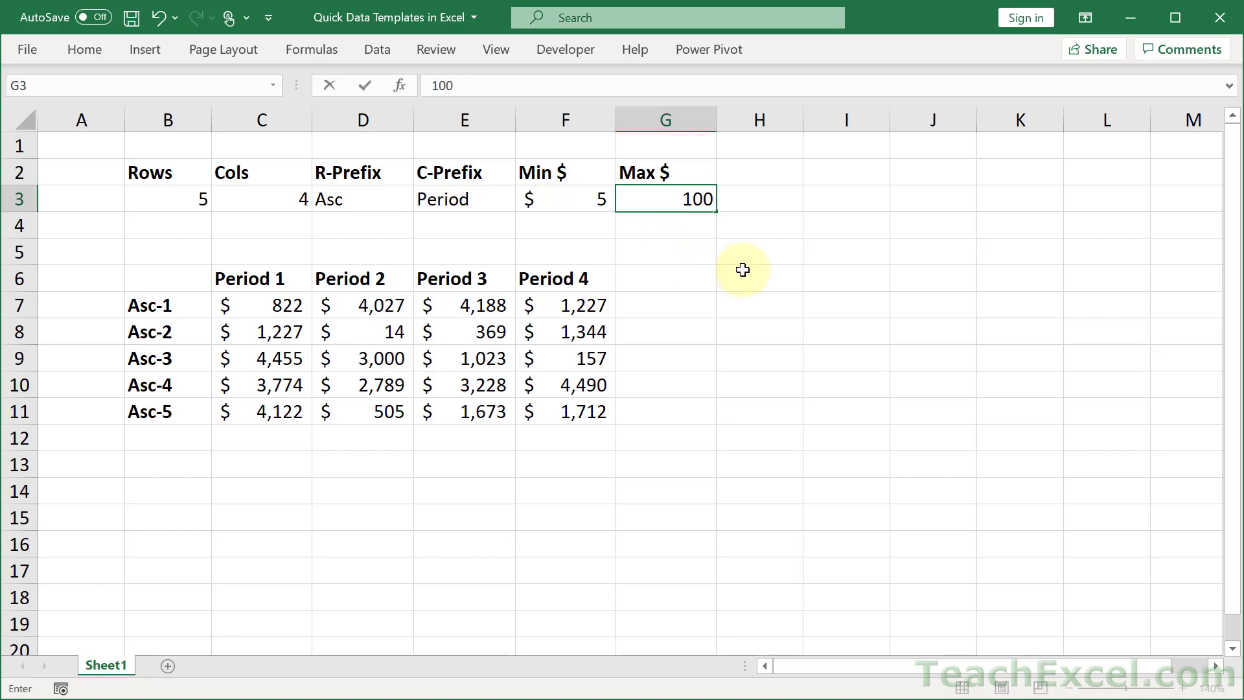
key(Return)
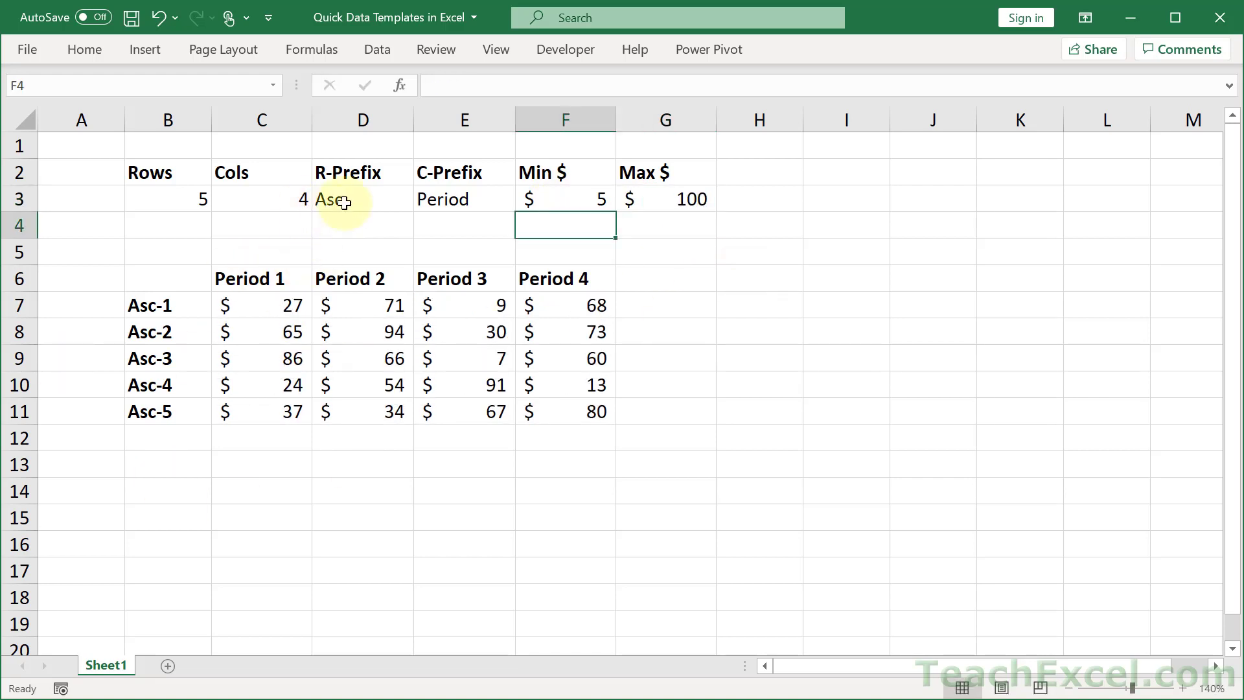
Set the row prefix in D3 to Red and the column prefix in E3 to Green.
click(367, 201)
text(Red)
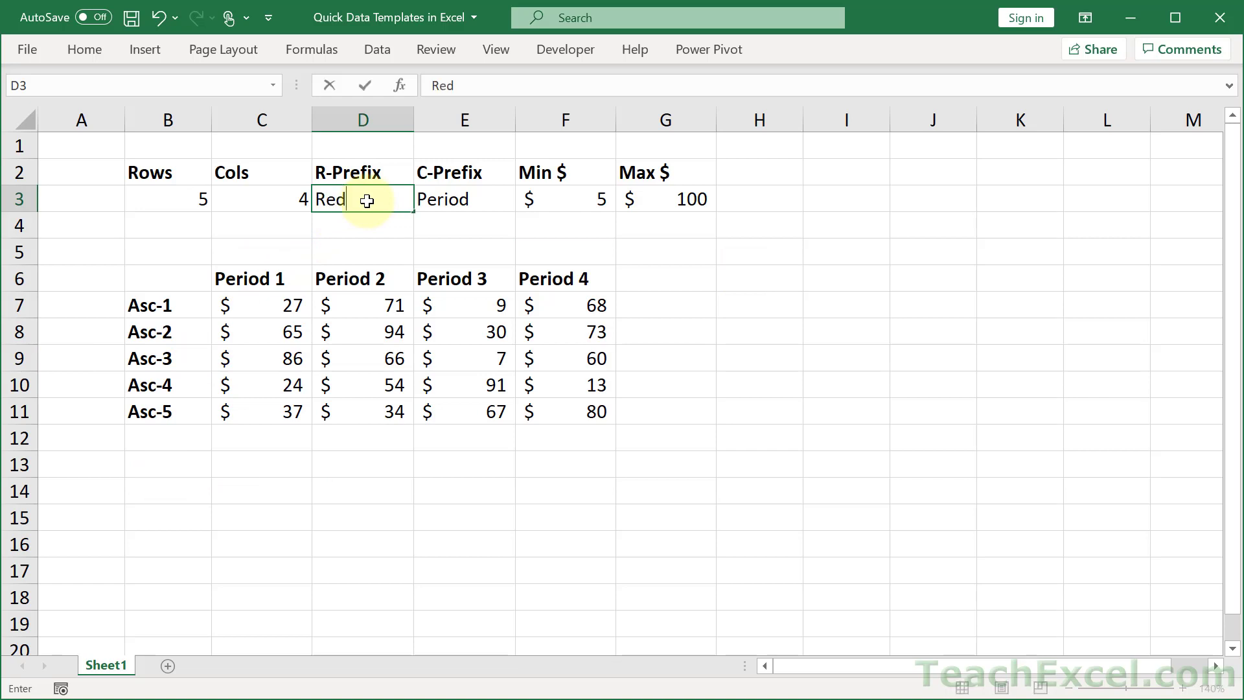
key(Tab)
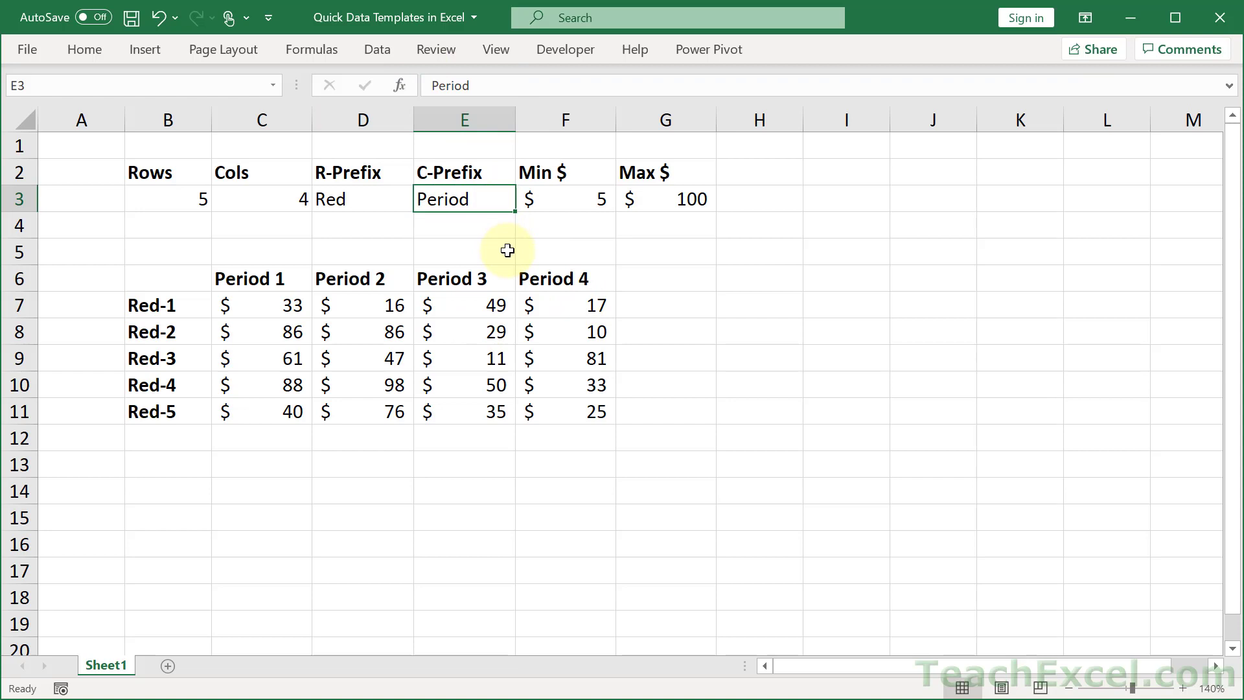
text(Green)
key(Return)
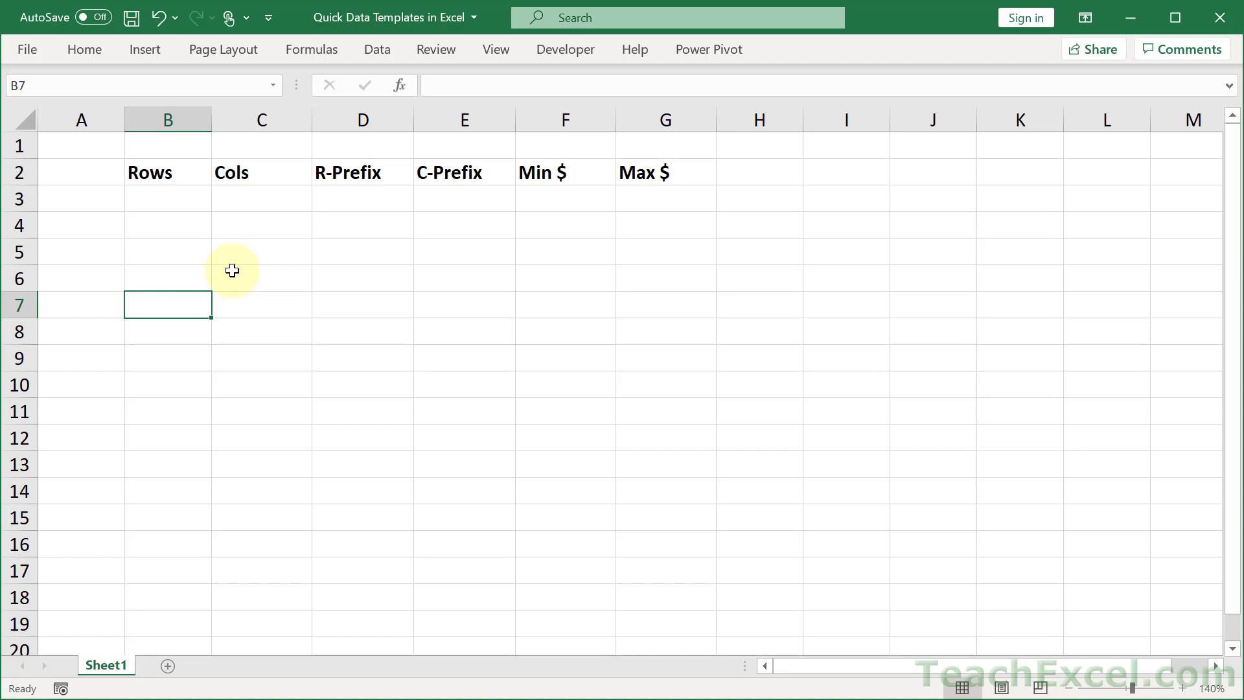
Enter asc-1 in B7 and fill the row labels down to asc-5 in B11.
text(asc)
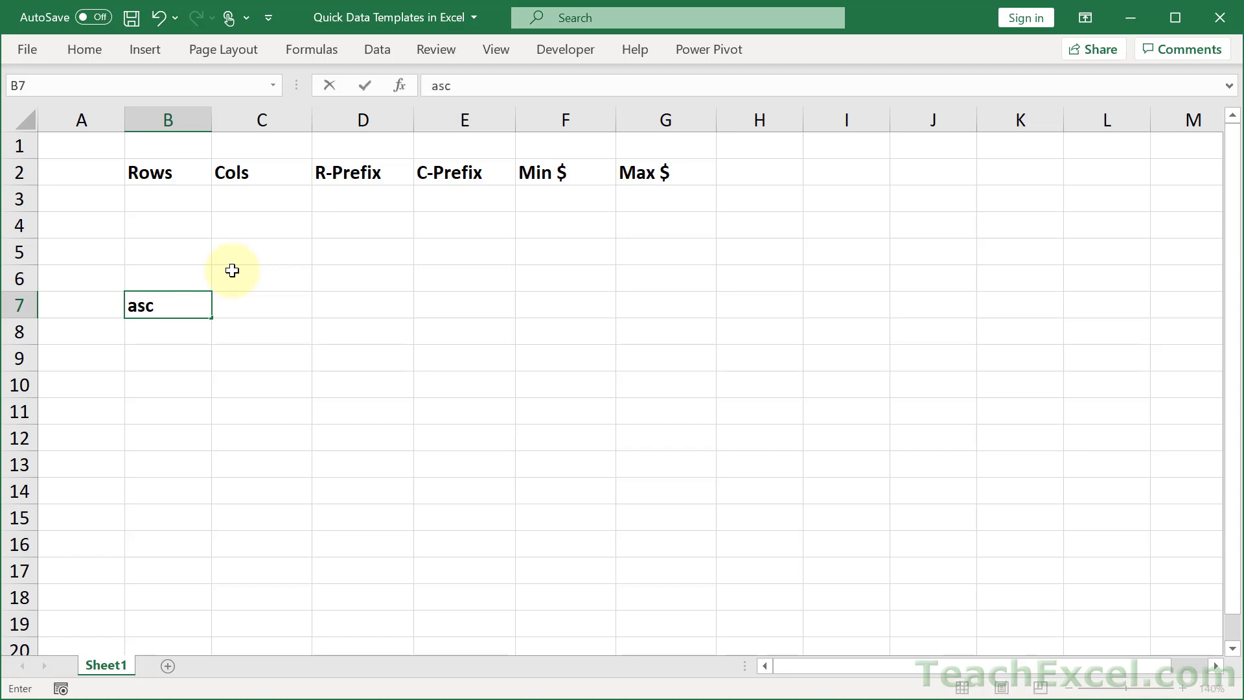
text(-1)
key(Return)
click(198, 302)
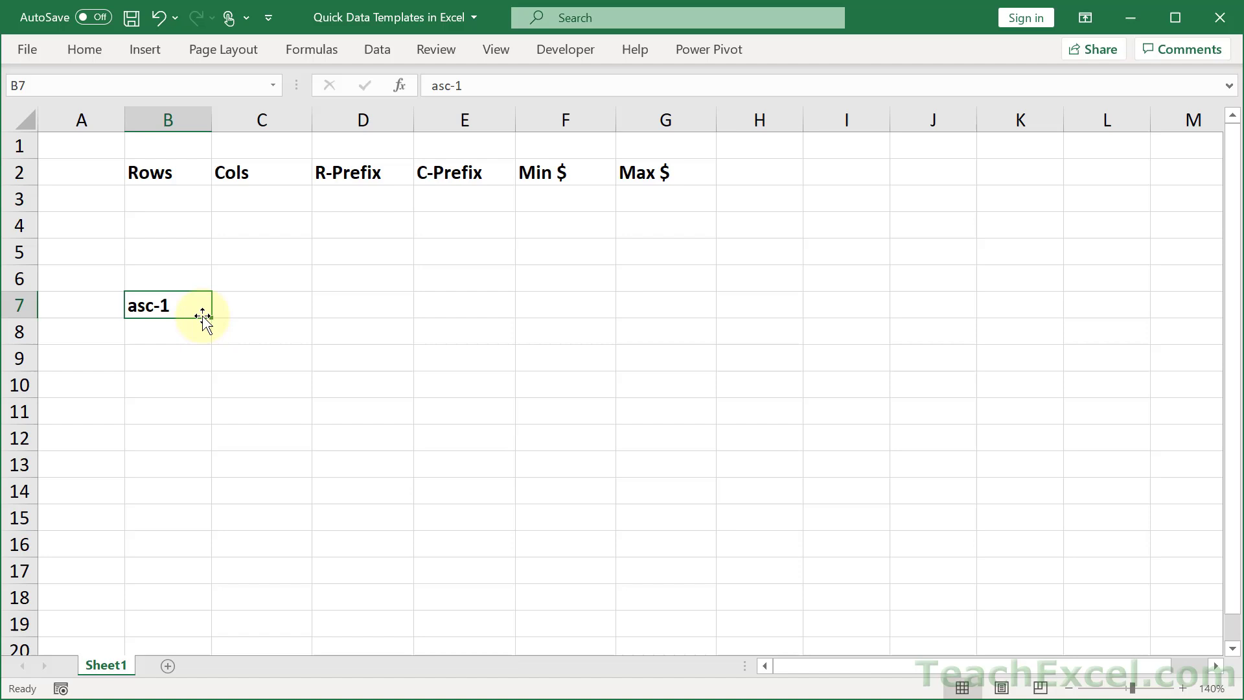
drag(206, 317, 206, 421)
Enter Period 1 in C6 and fill the headings across to Period 6 in H6.
click(257, 273)
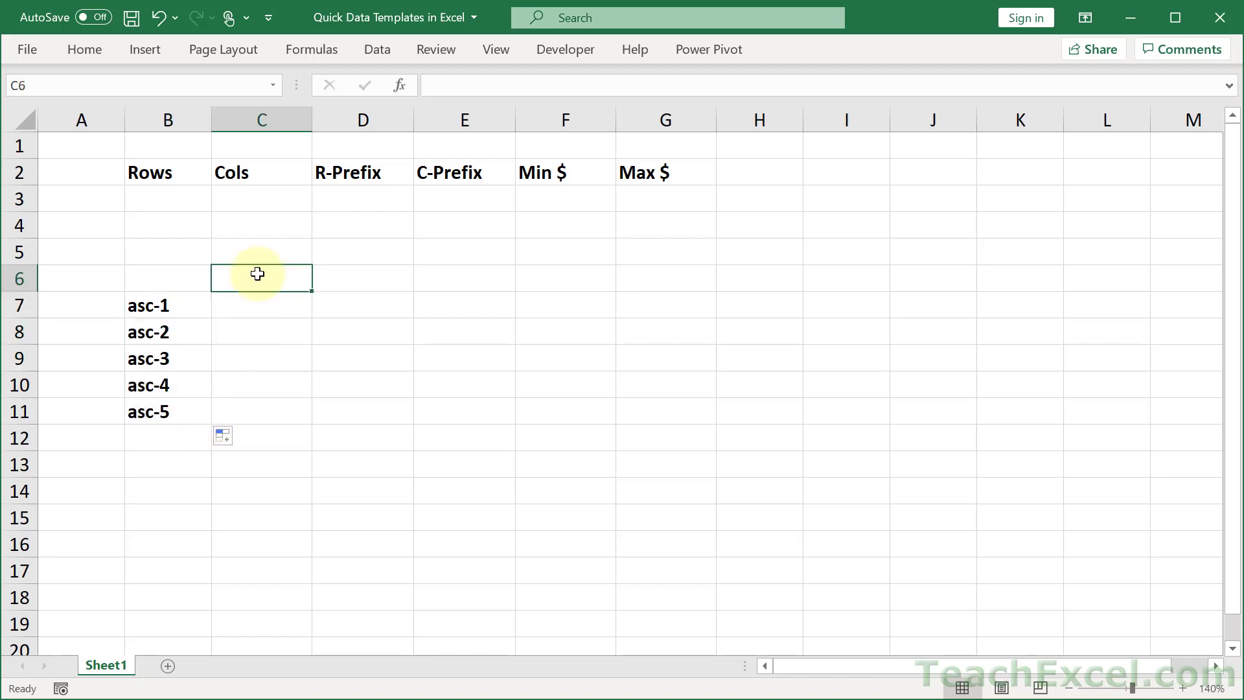
text(Per)
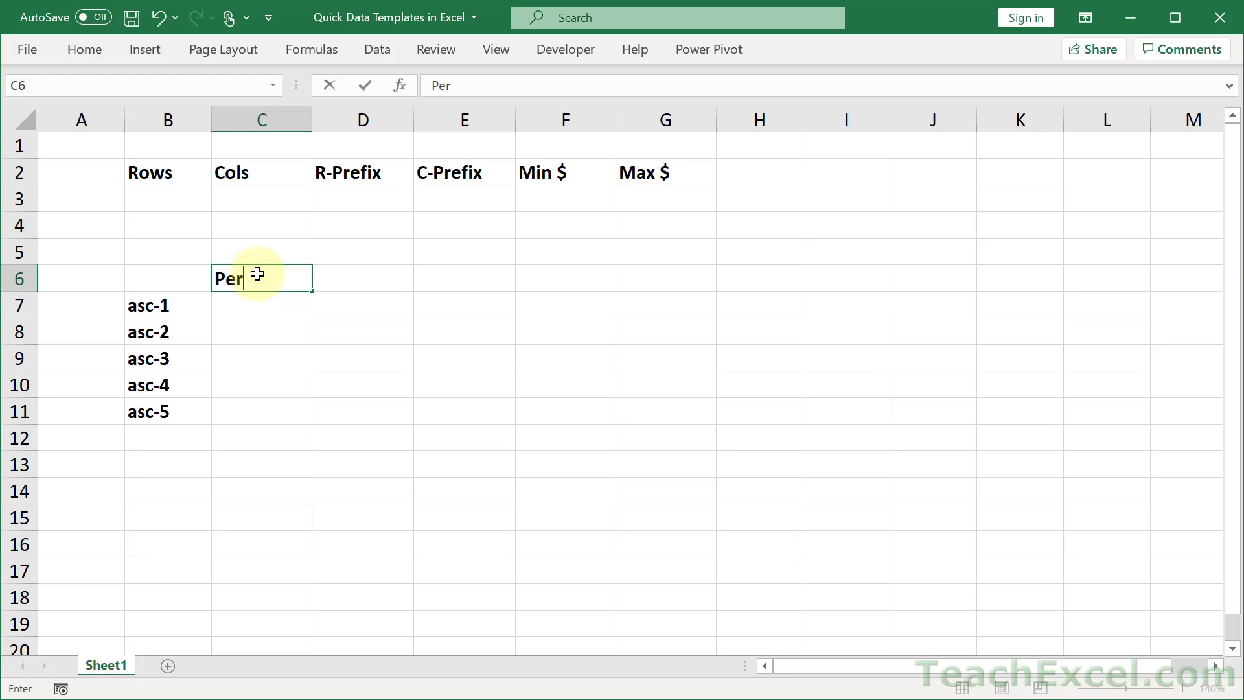
text(iod 1)
key(Tab)
click(288, 278)
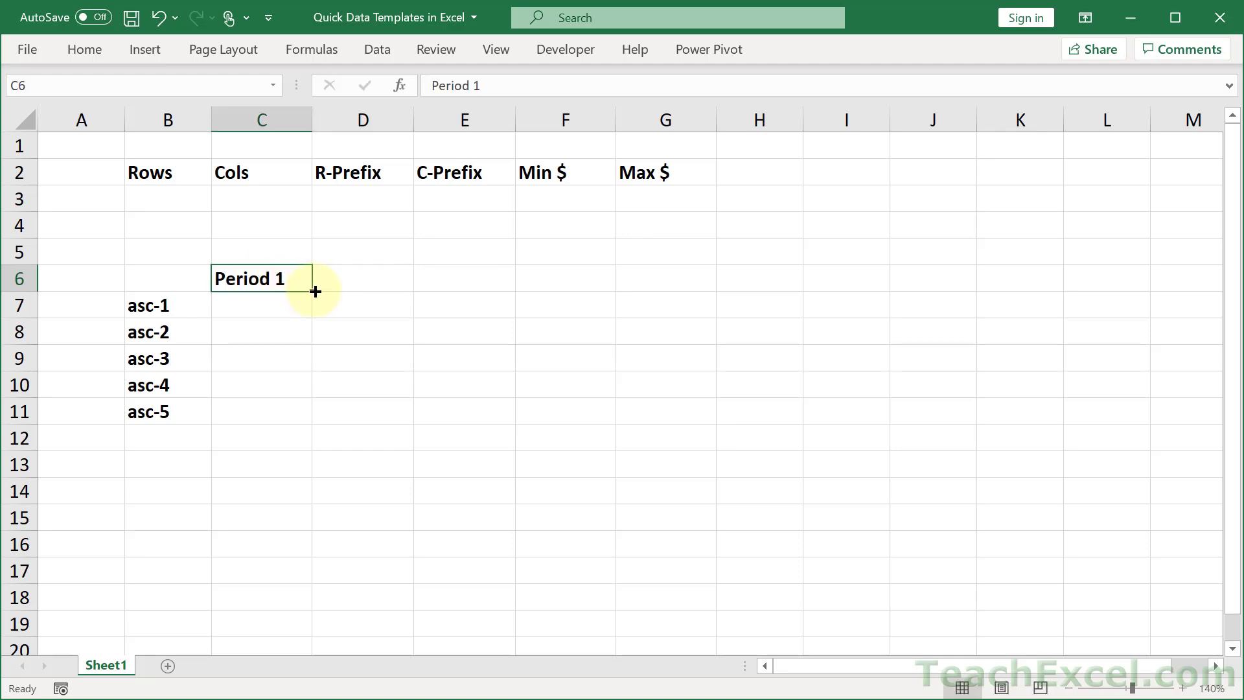
drag(312, 289, 774, 282)
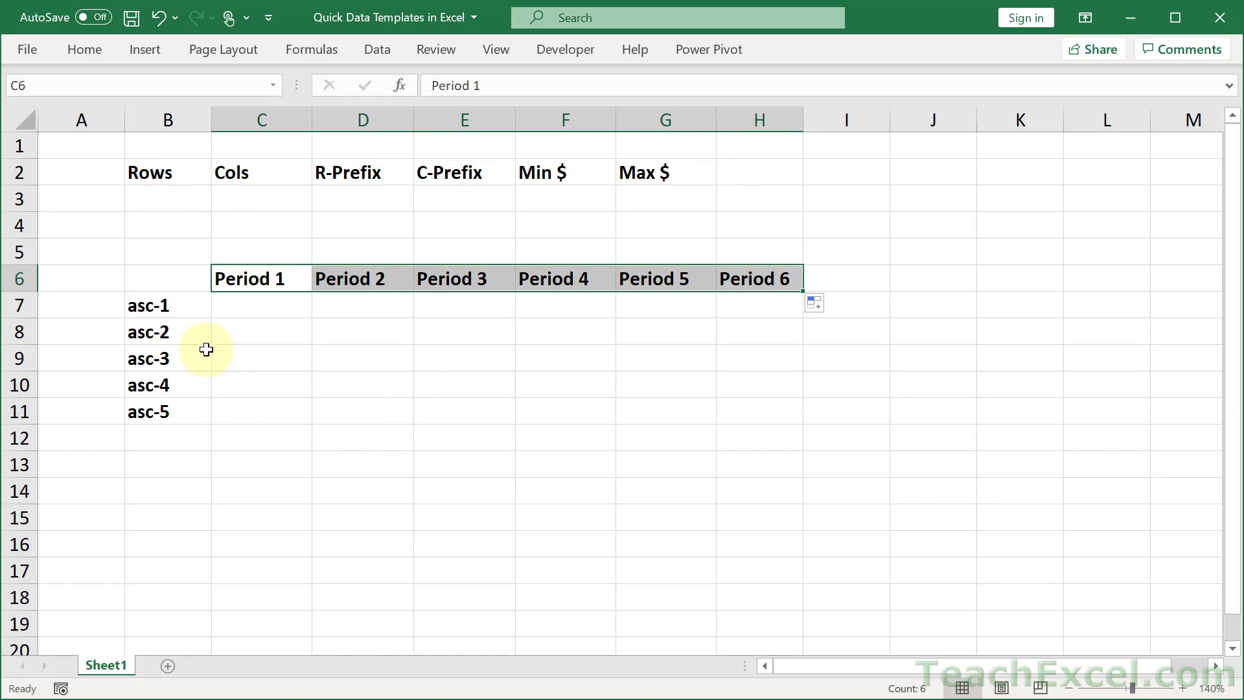
Enter 111 in C7 and fill it across to H7 and down to row 11.
click(243, 311)
text(111)
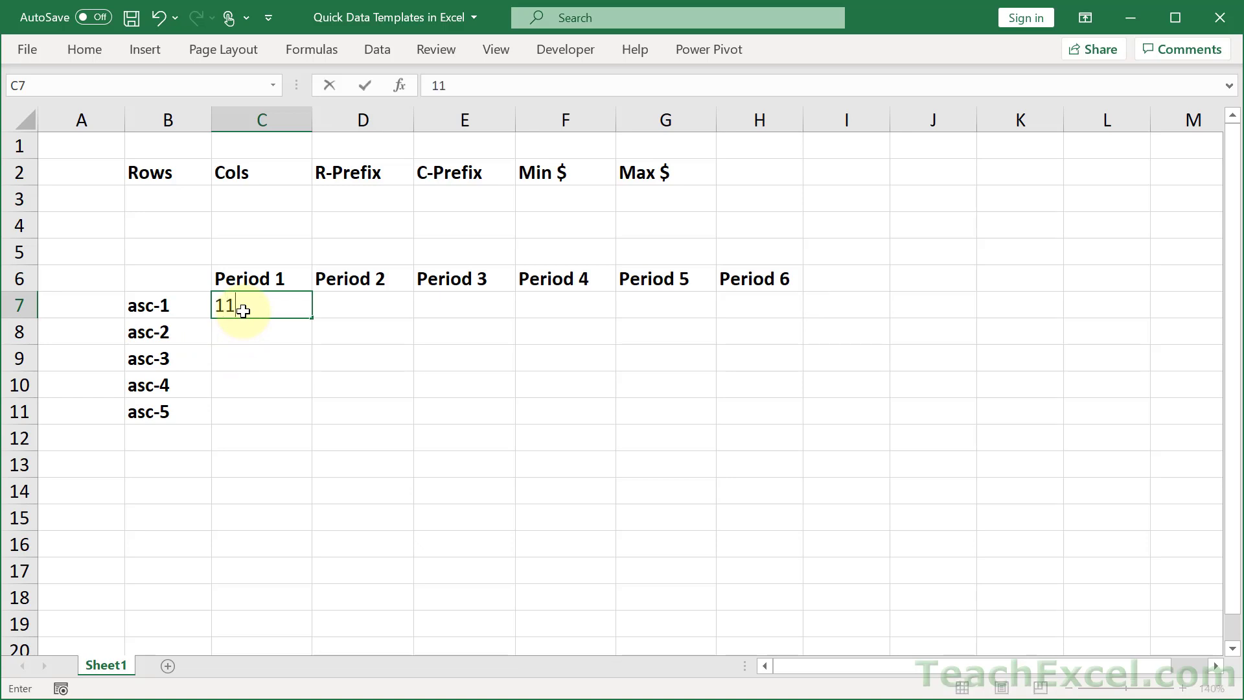
key(Return)
click(253, 304)
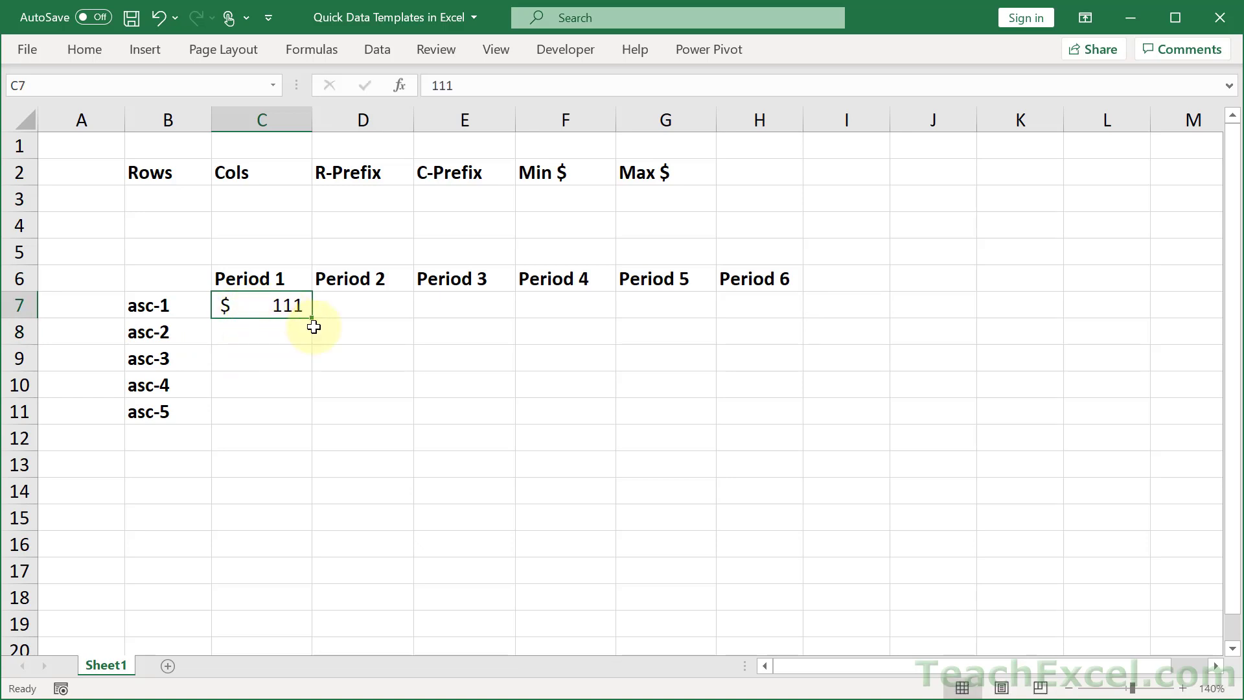
drag(311, 317, 777, 327)
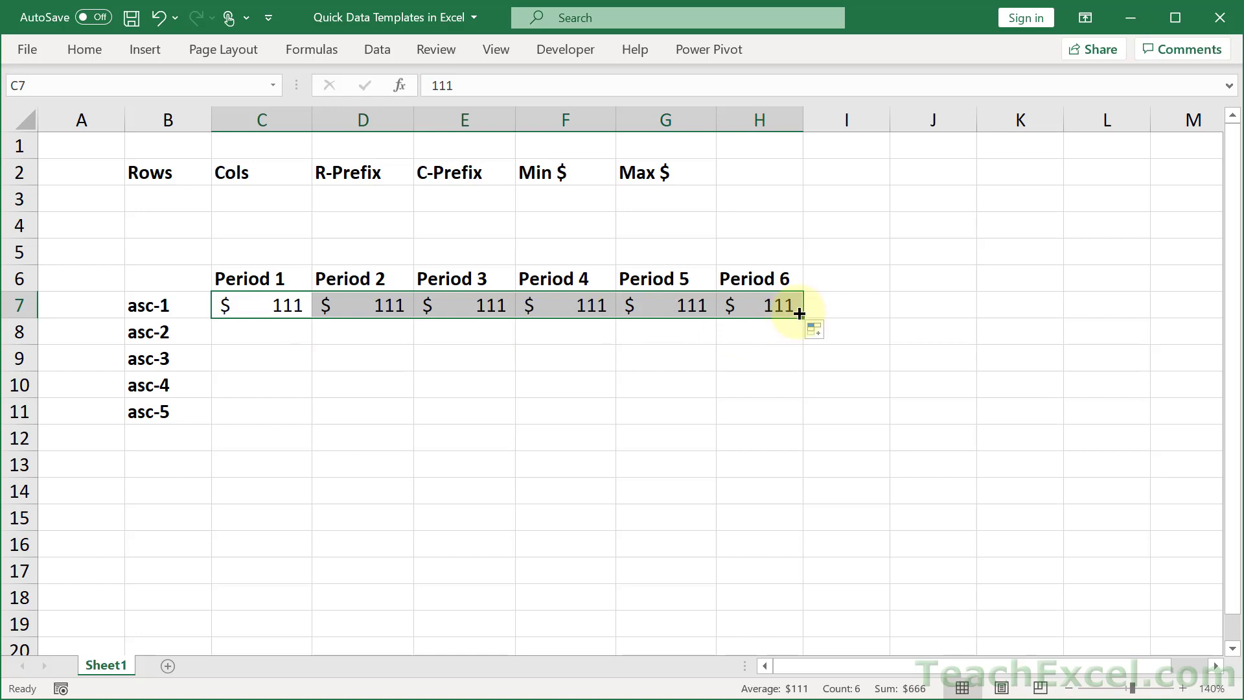
double_click(796, 311)
click(642, 401)
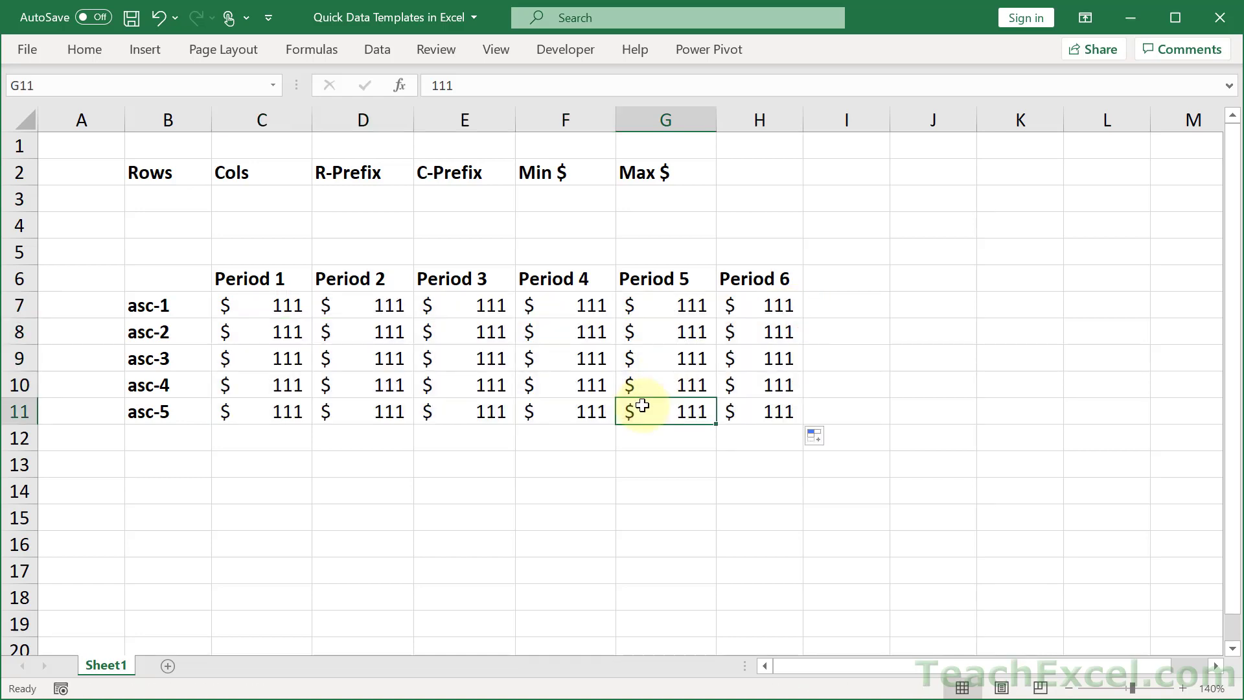
drag(171, 437, 781, 443)
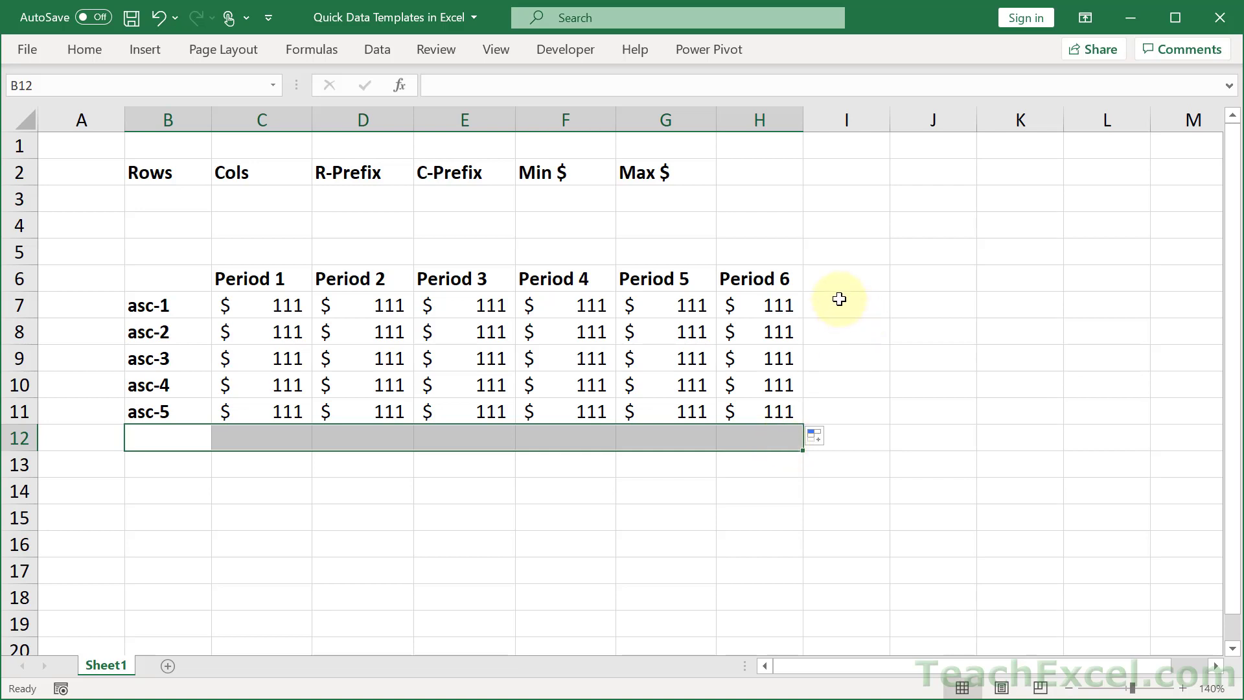
drag(834, 274, 835, 429)
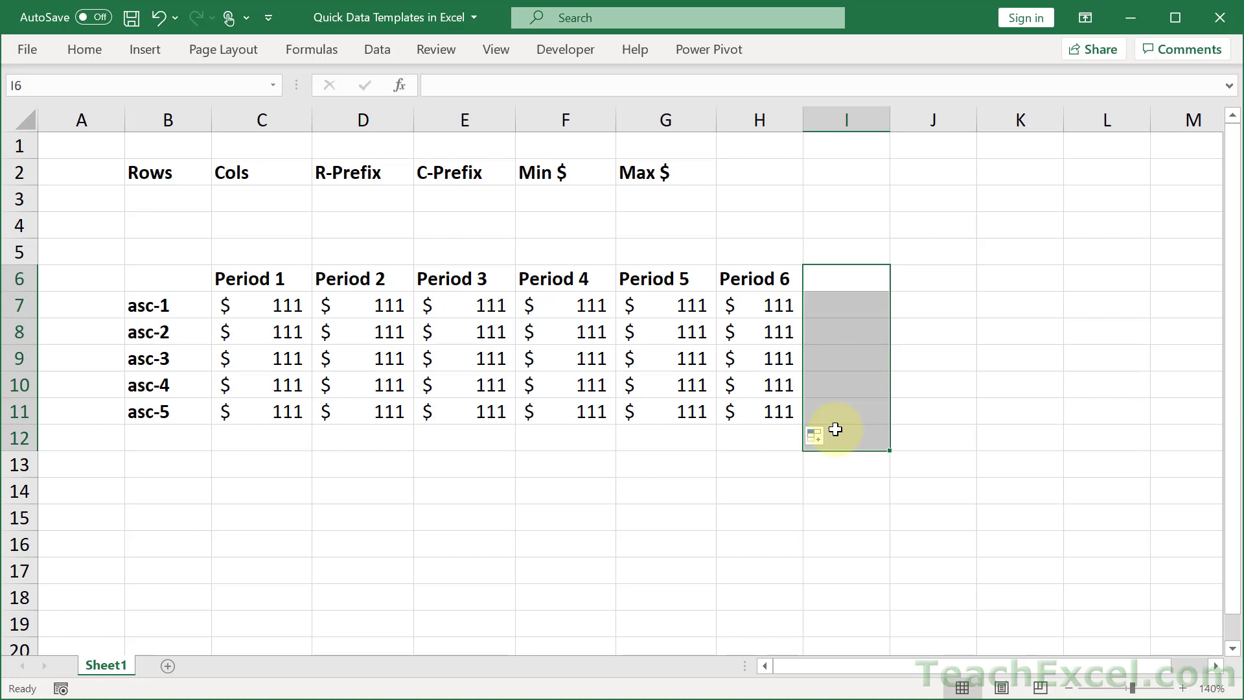
click(181, 278)
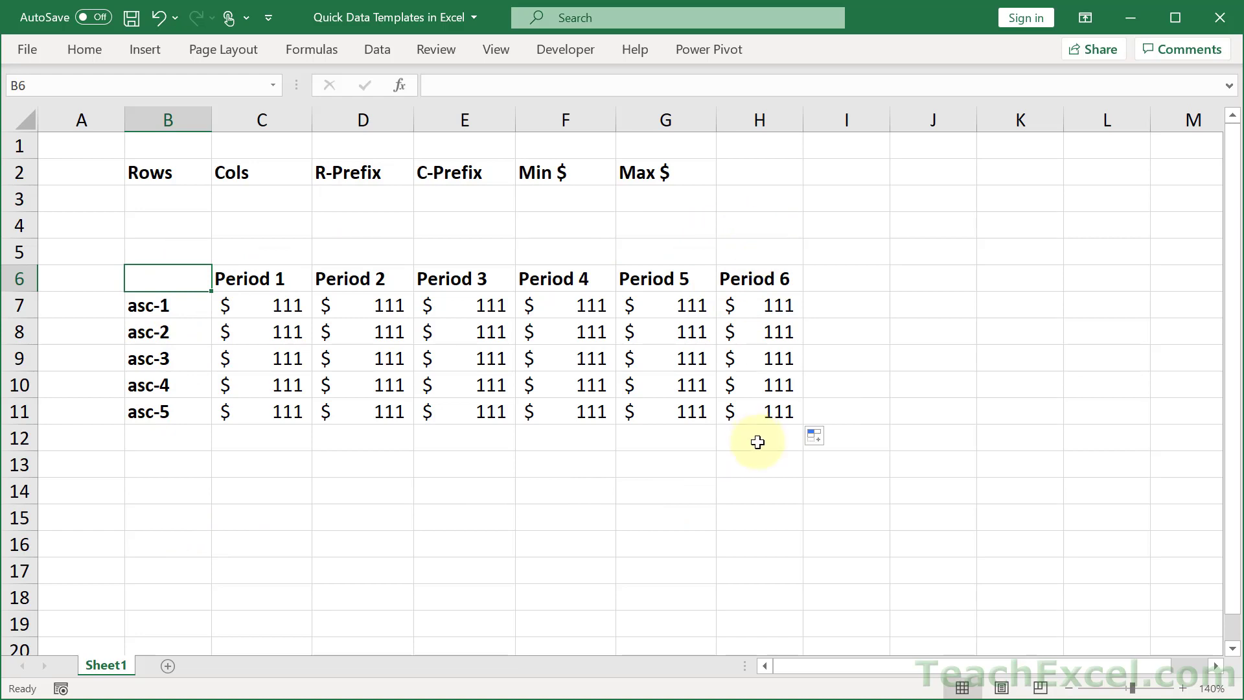
click(285, 305)
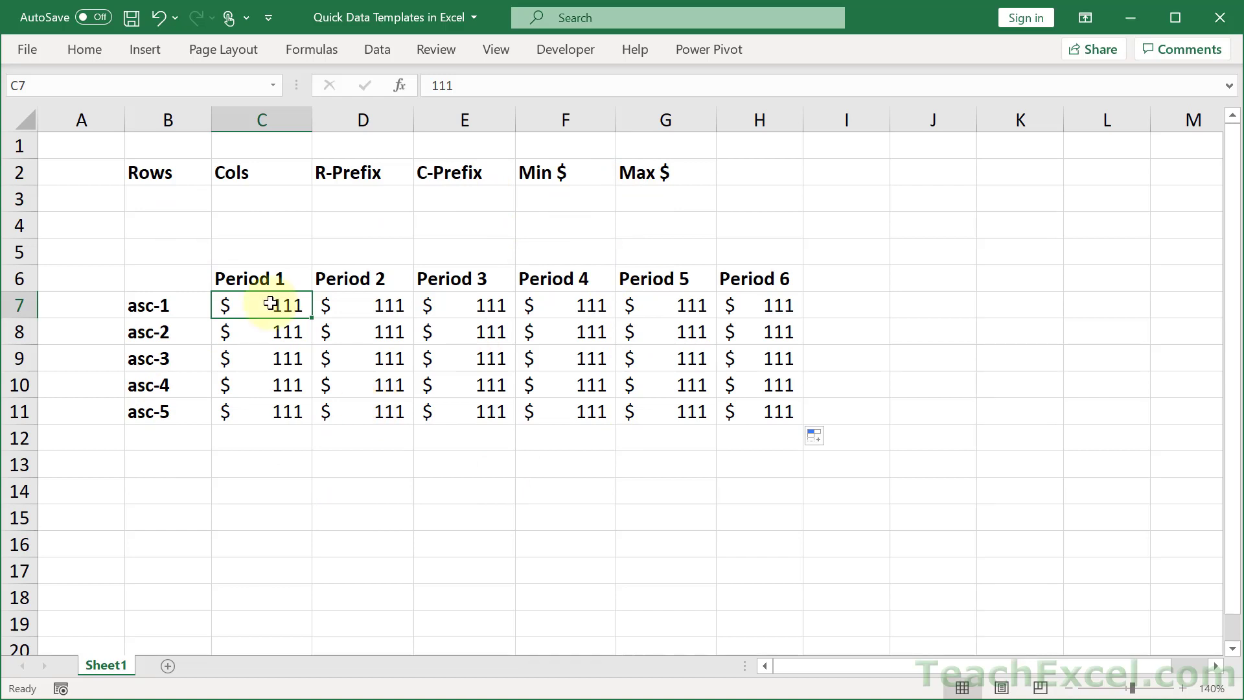
drag(269, 306, 835, 464)
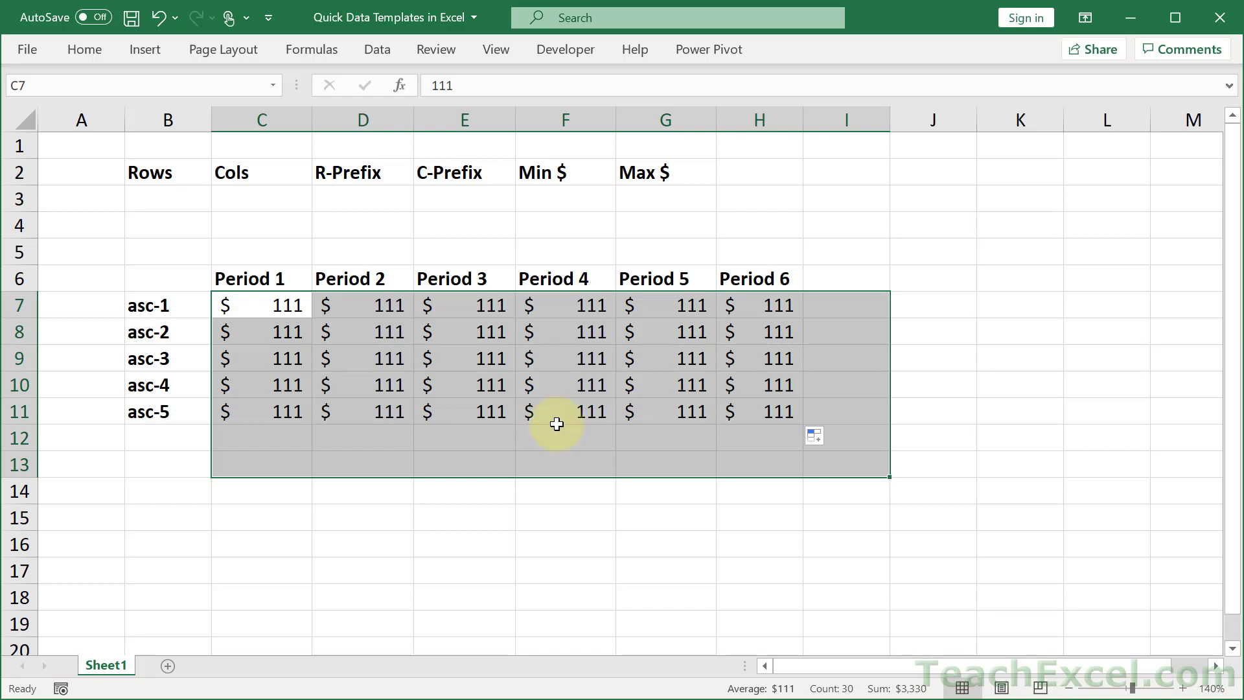
click(558, 173)
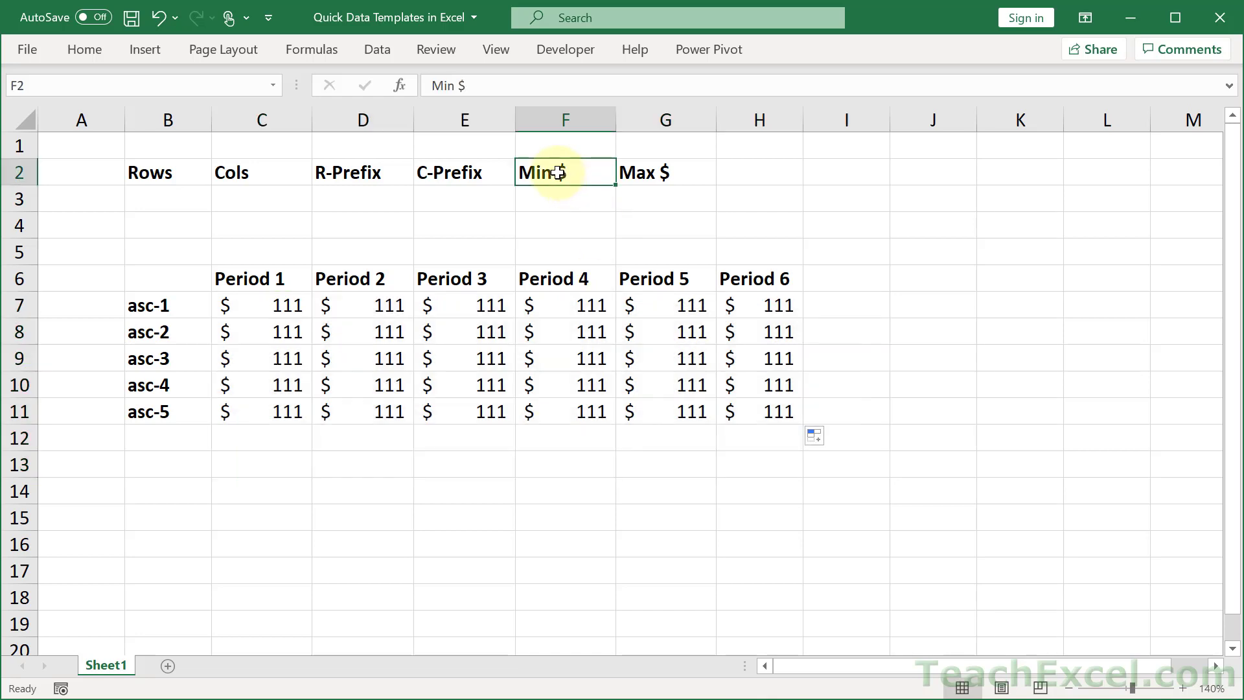
click(655, 169)
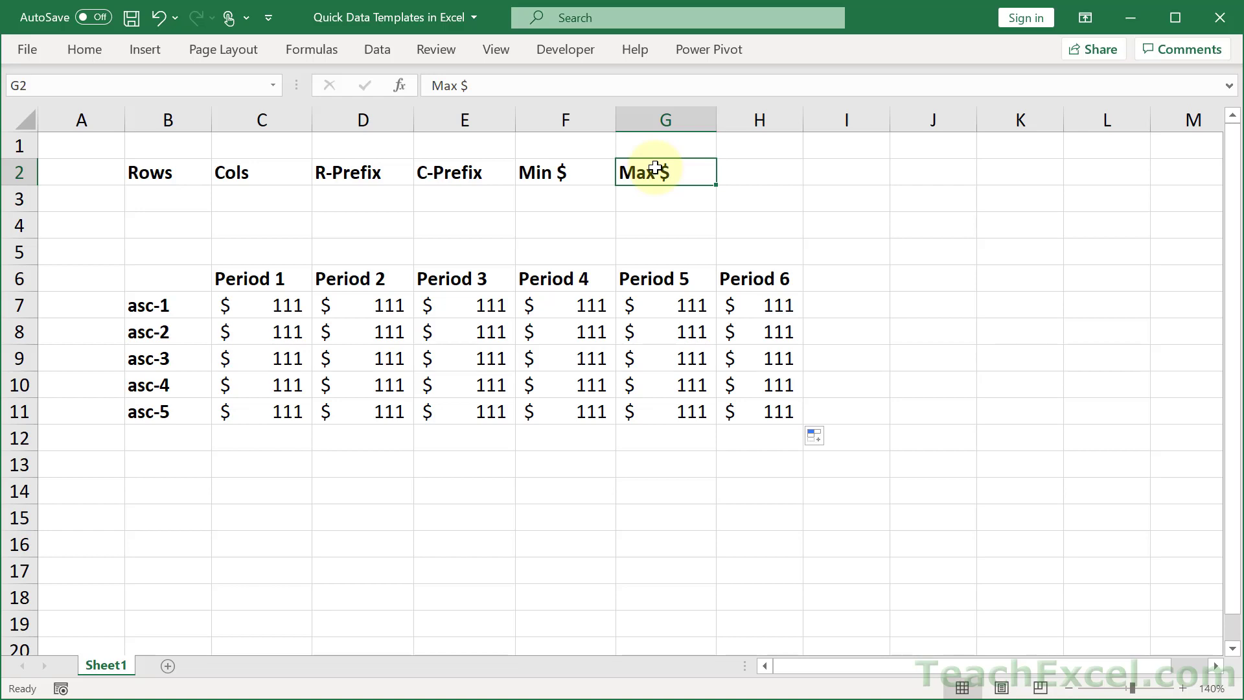
click(192, 303)
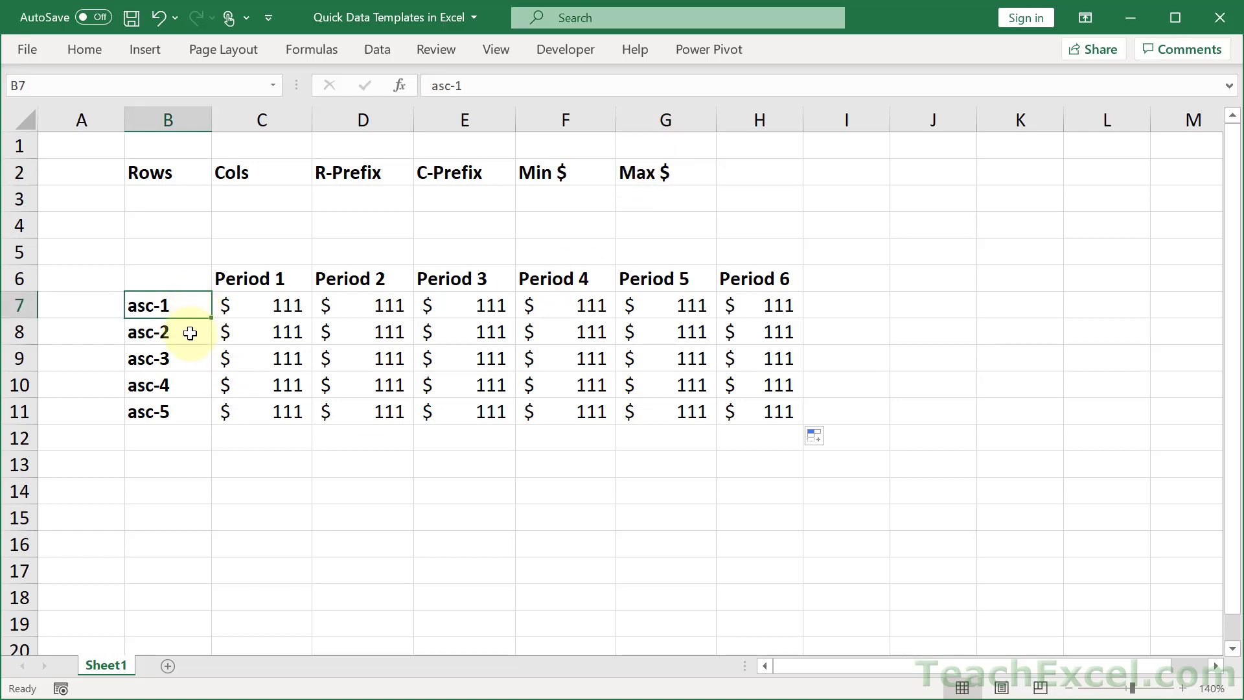
drag(190, 333, 189, 407)
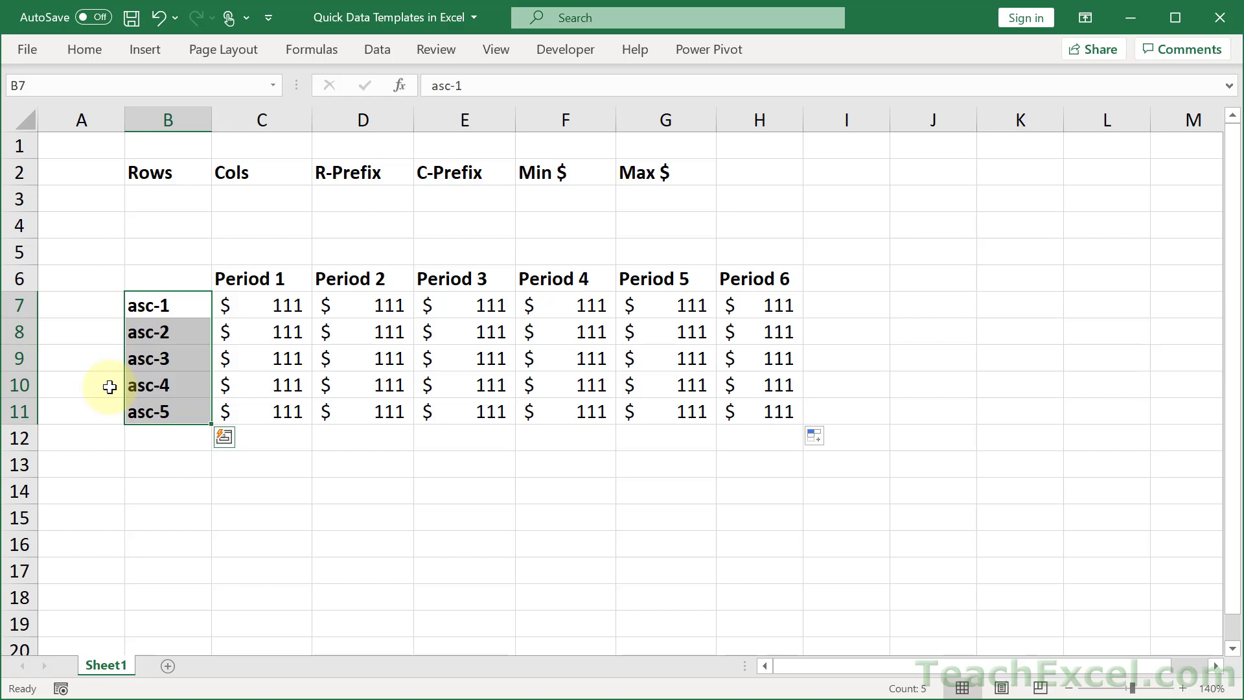
click(189, 307)
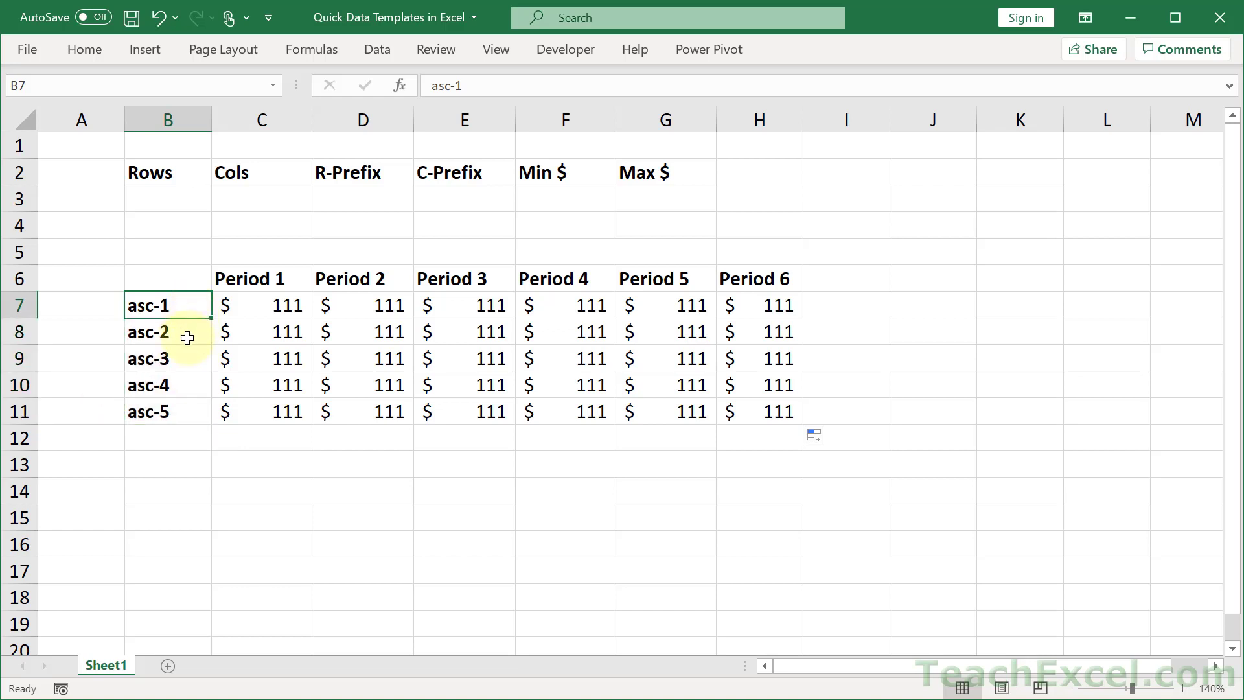
click(186, 333)
click(188, 355)
click(188, 383)
click(187, 409)
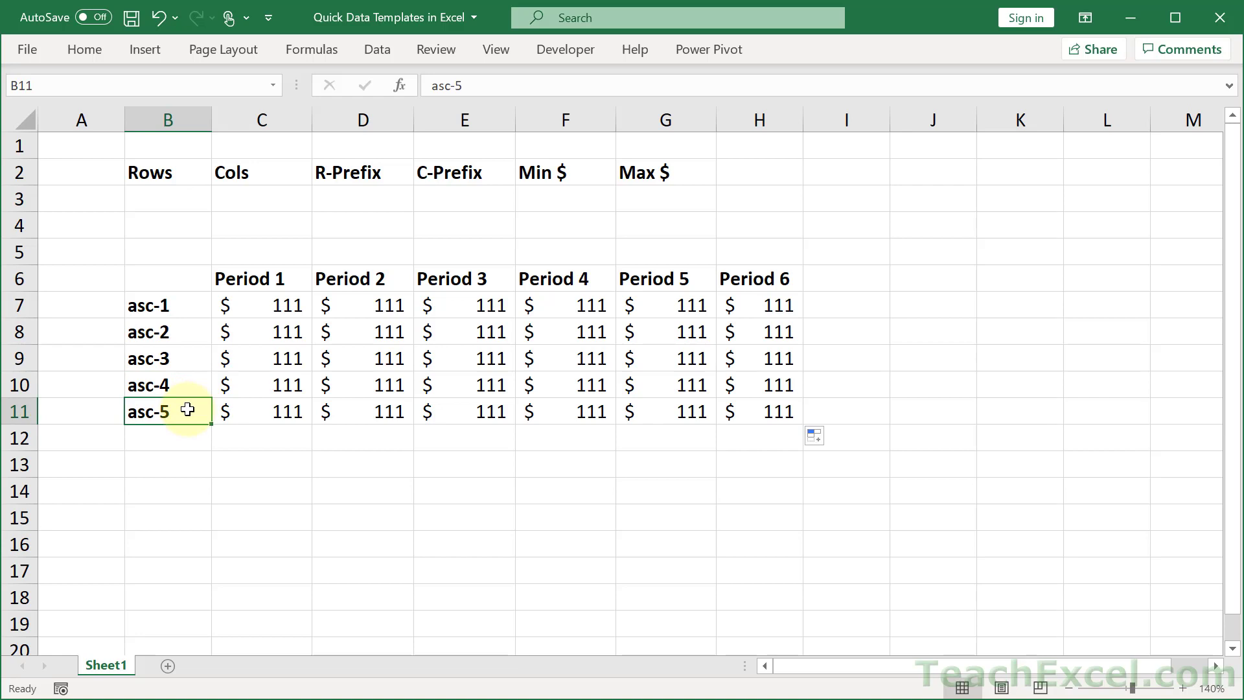
click(250, 279)
click(347, 278)
click(450, 283)
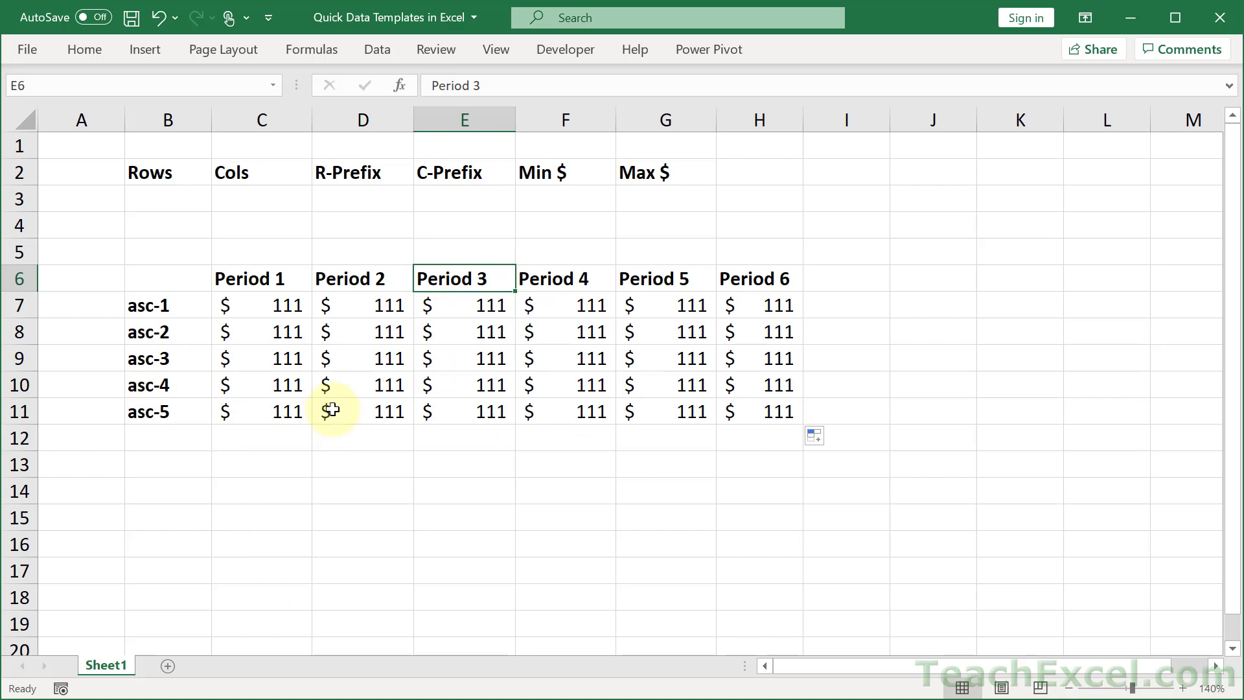
Review the row 3 input cells and prefix headers, then clear the asc-1 label from B7.
click(176, 199)
click(261, 191)
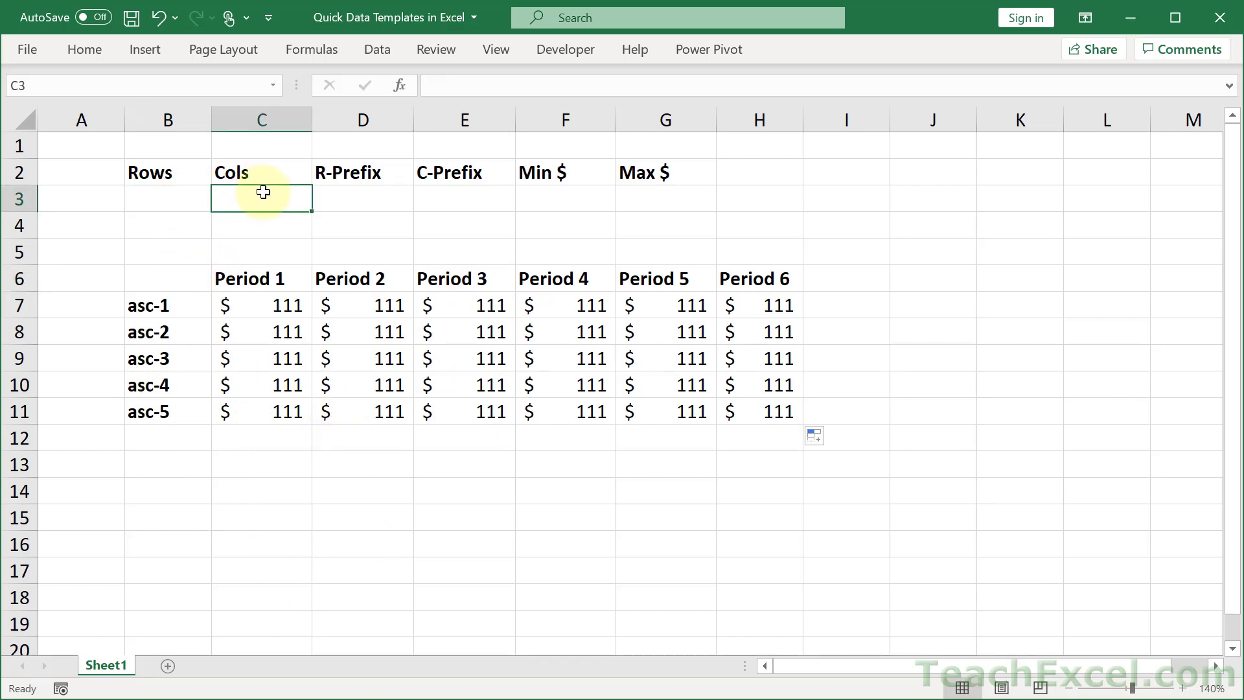
click(379, 202)
click(448, 201)
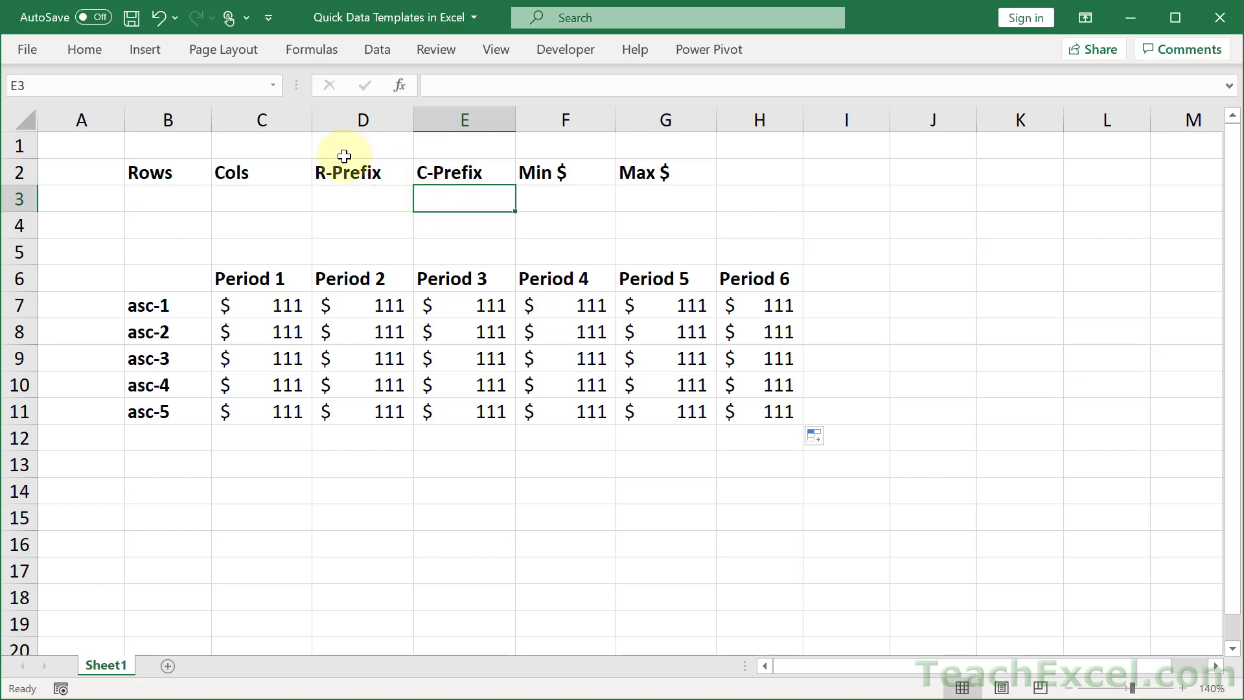
drag(340, 170, 439, 198)
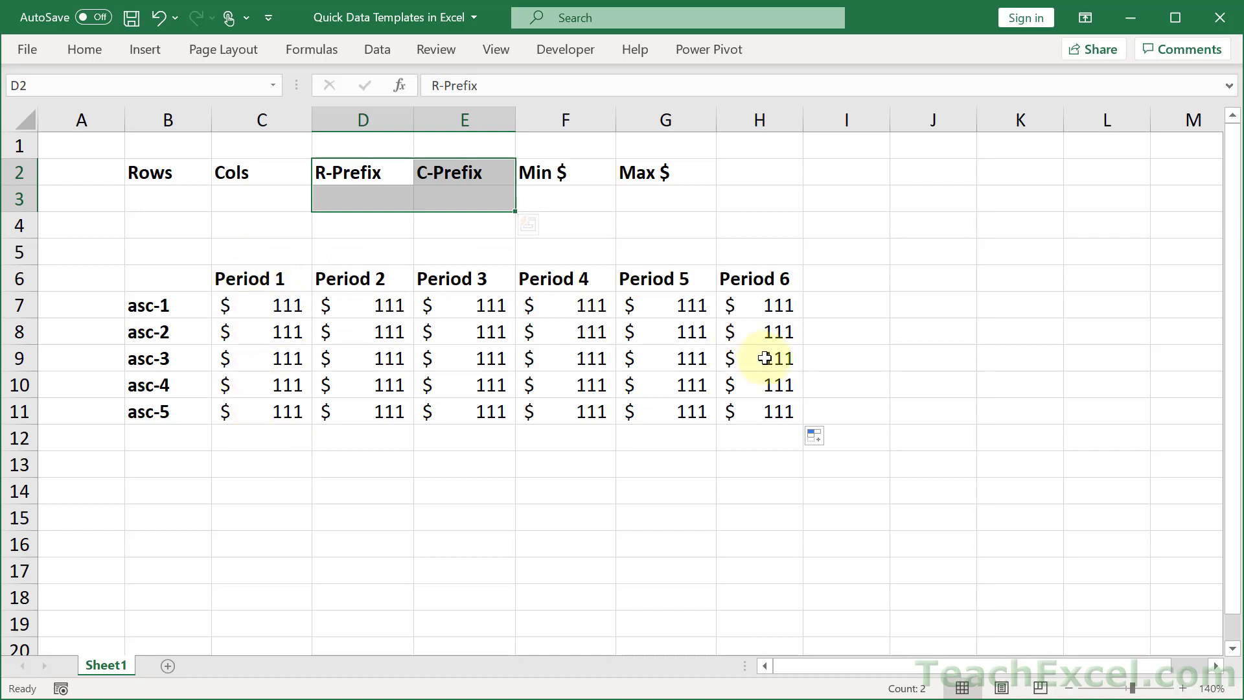
click(166, 301)
key(Delete)
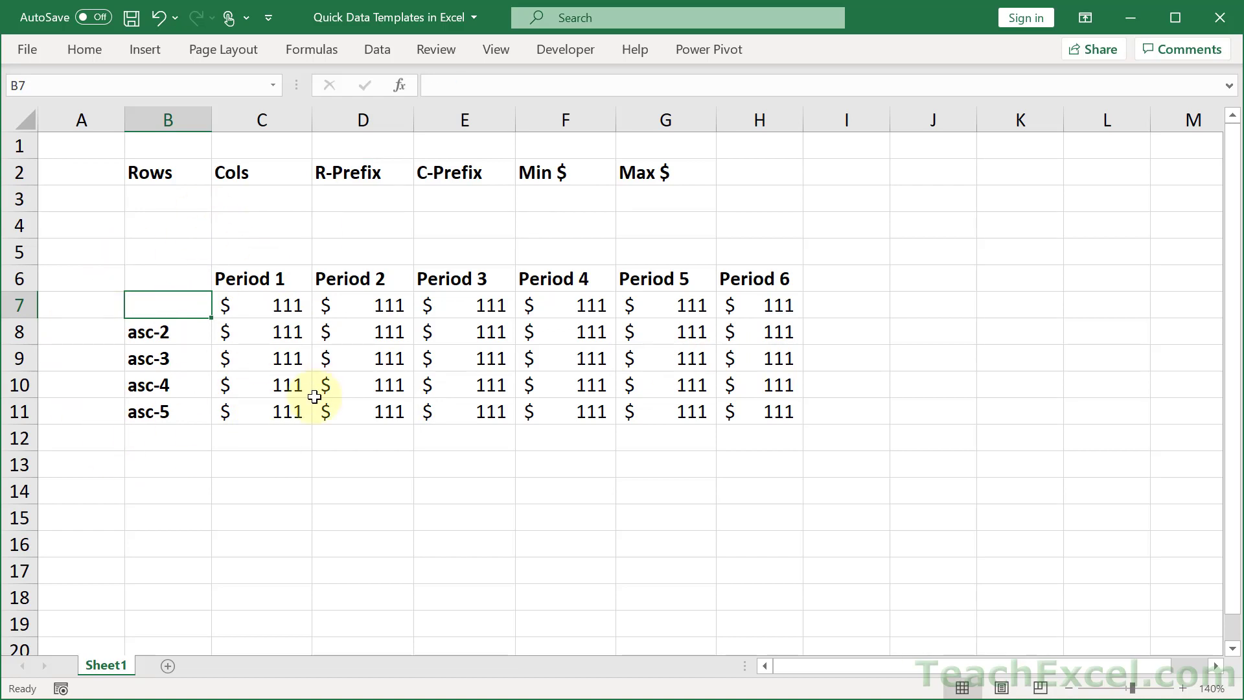
Zoom the sheet in to 180% and scroll horizontally to bring column A into view.
click(1183, 688)
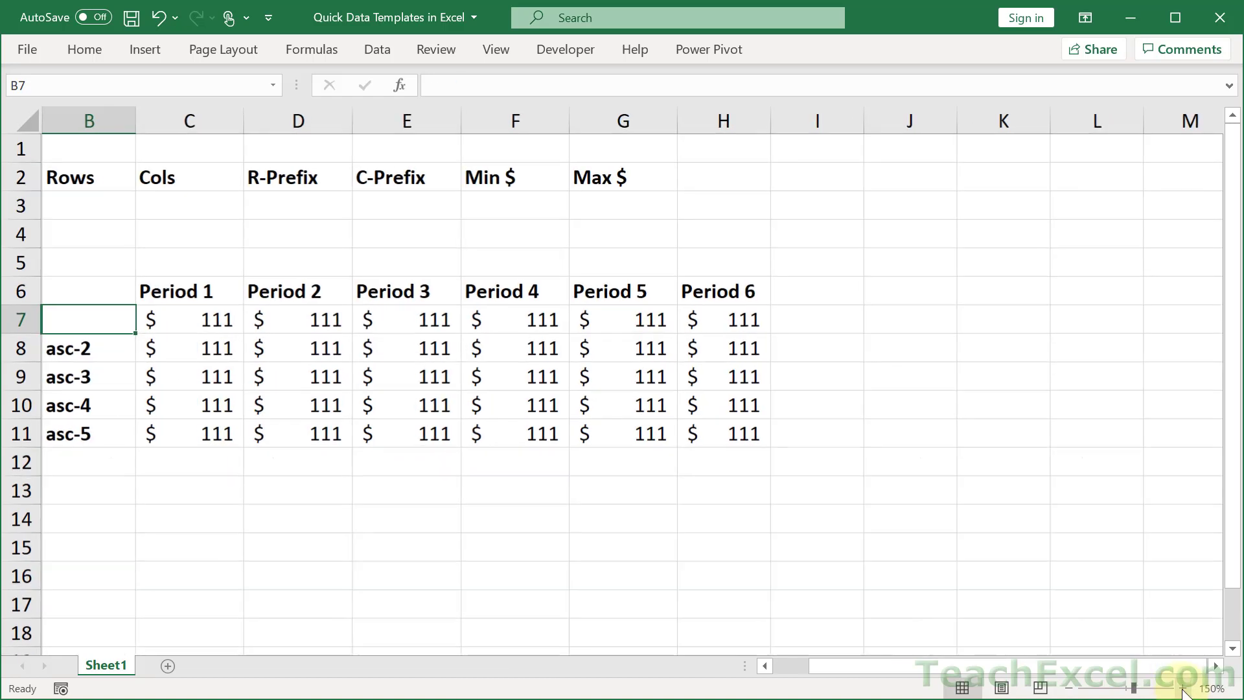
click(1183, 689)
click(1183, 689)
click(1182, 688)
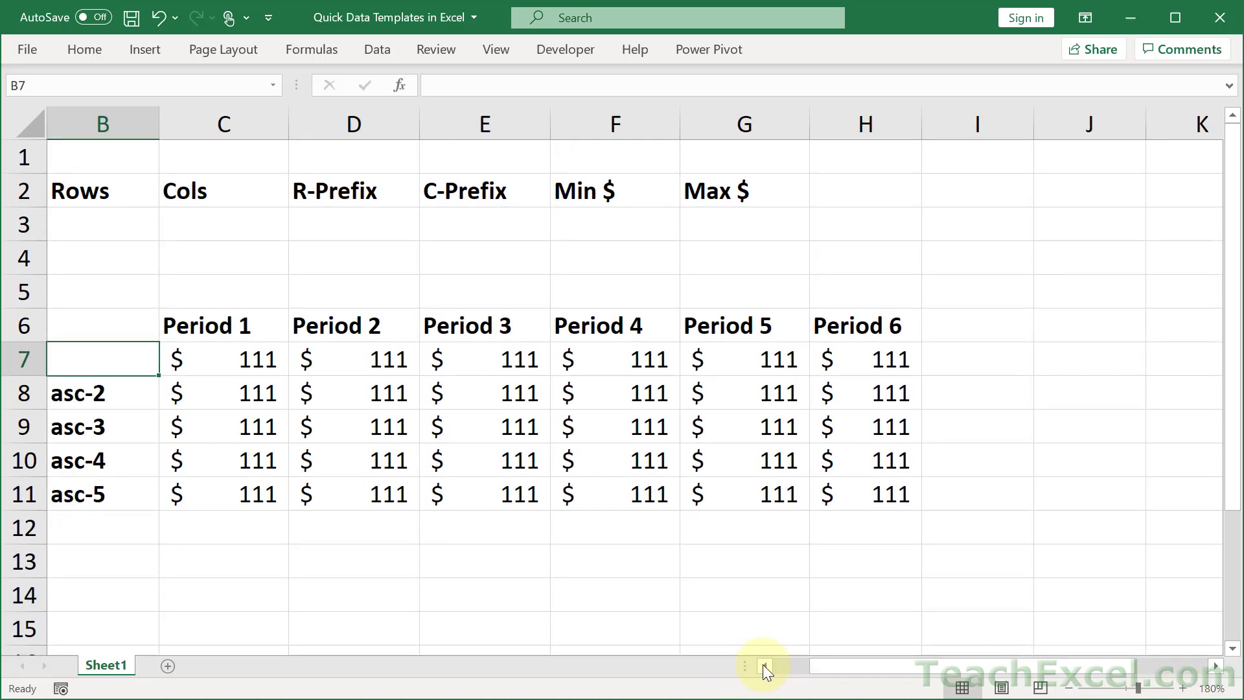
click(791, 663)
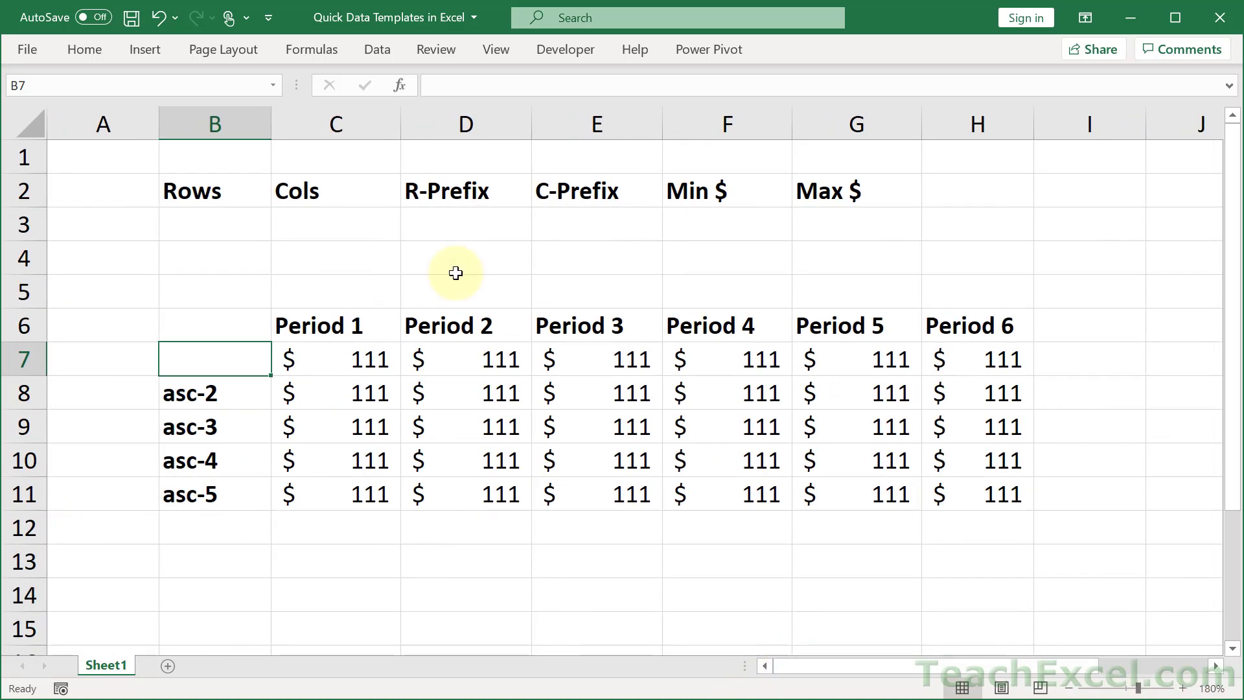
Enter =SEQUENCE(5) in B7 and delete the old labels in B8:B11 so it spills 1 to 5.
text(=seq)
key(Tab)
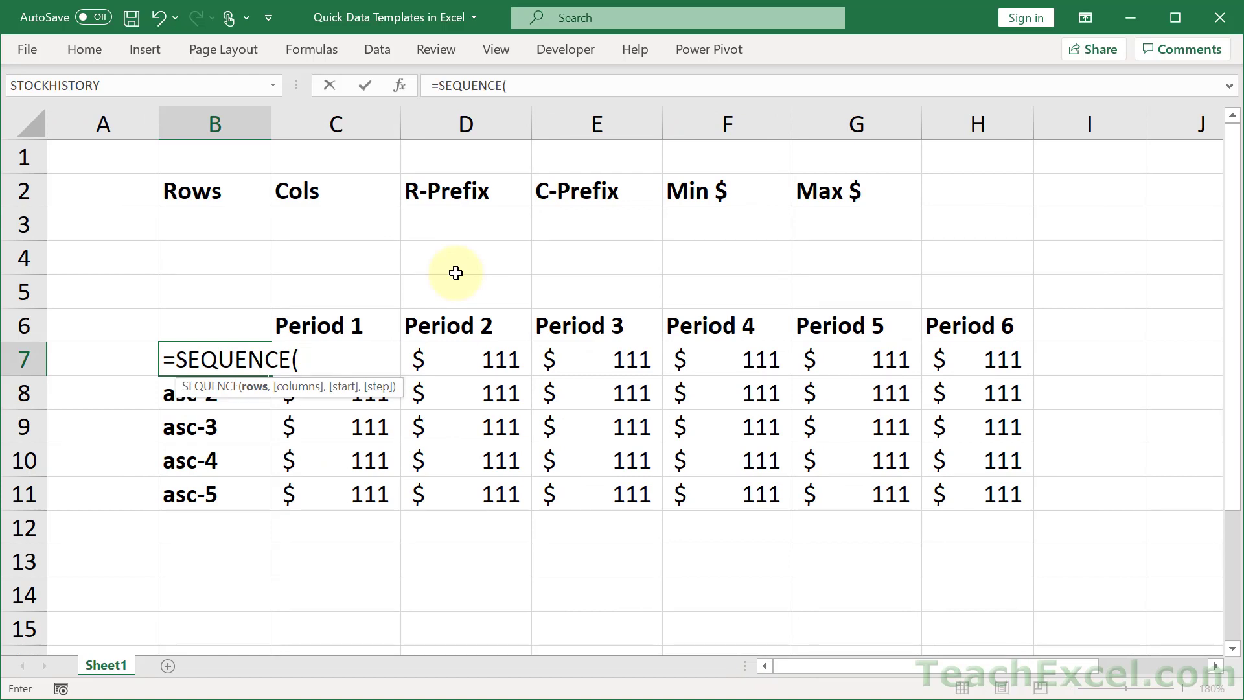
text(5))
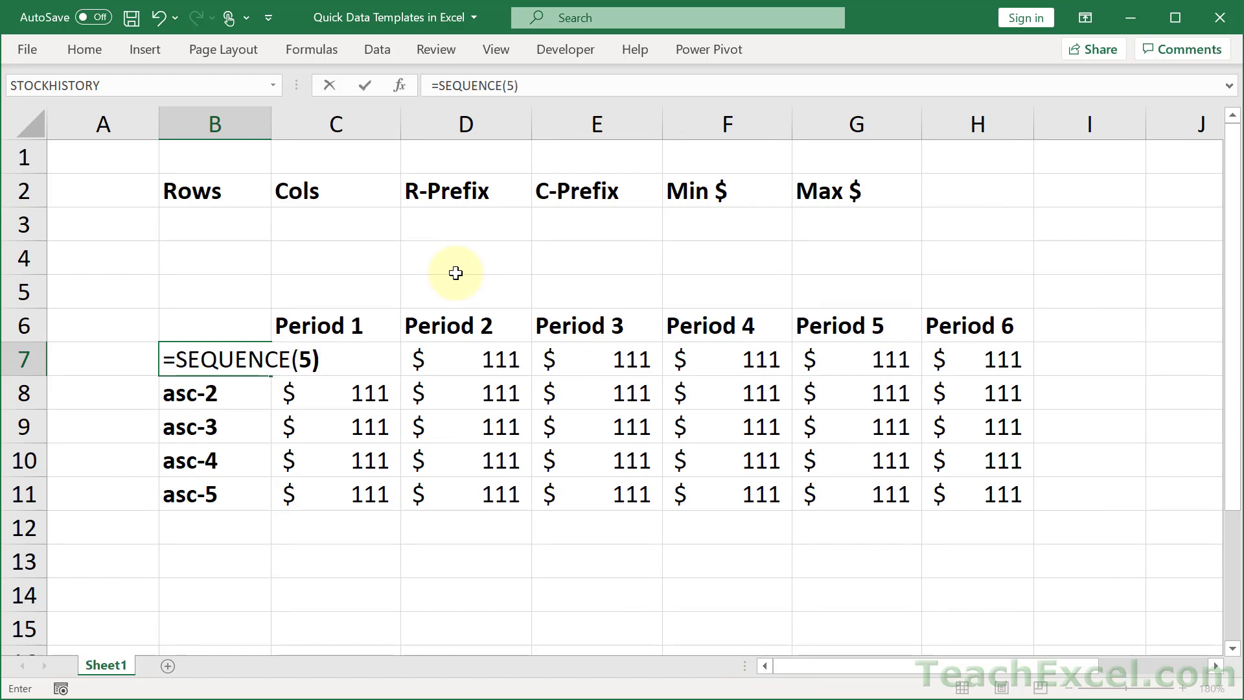
key(Return)
drag(204, 393, 211, 493)
key(Delete)
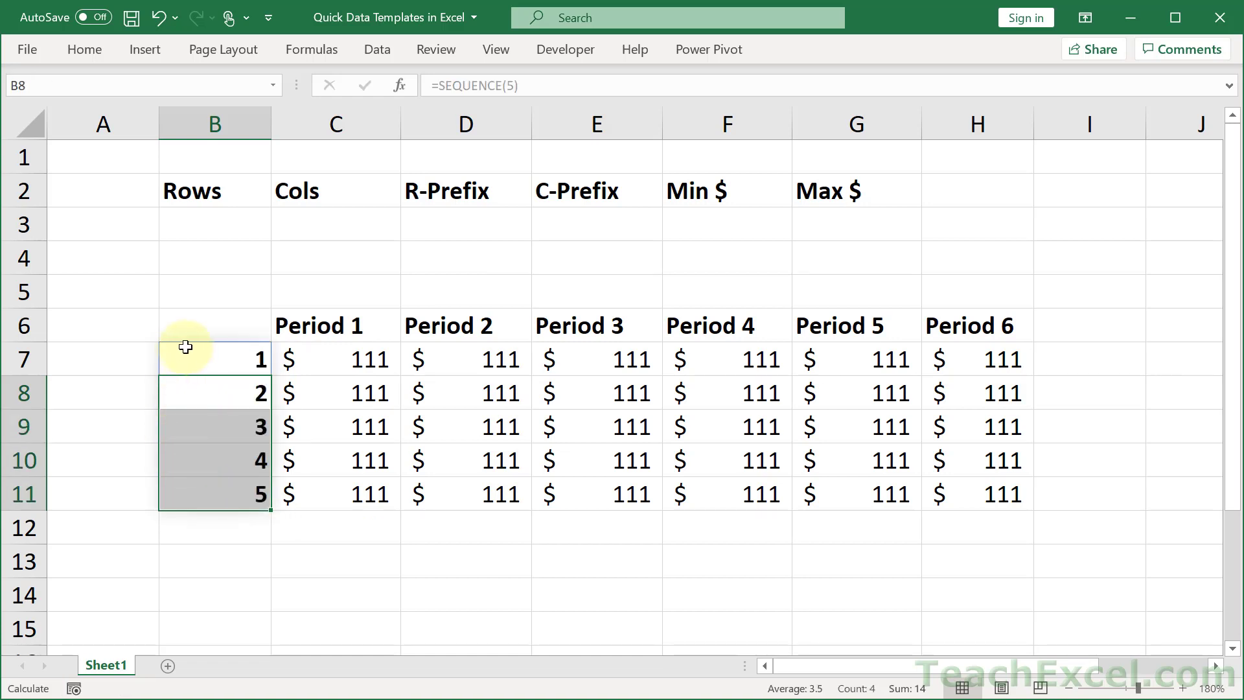
click(208, 495)
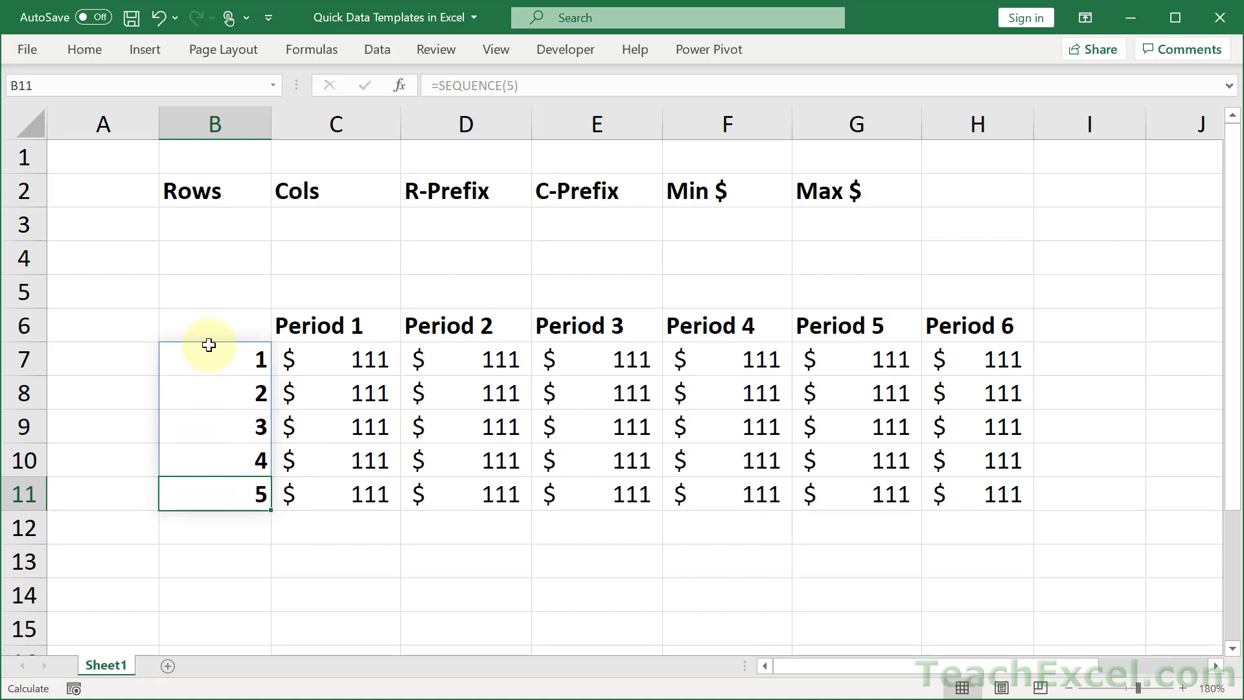
Change the B7 formula to =SEQUENCE(3) so it spills only 1 to 3.
click(229, 352)
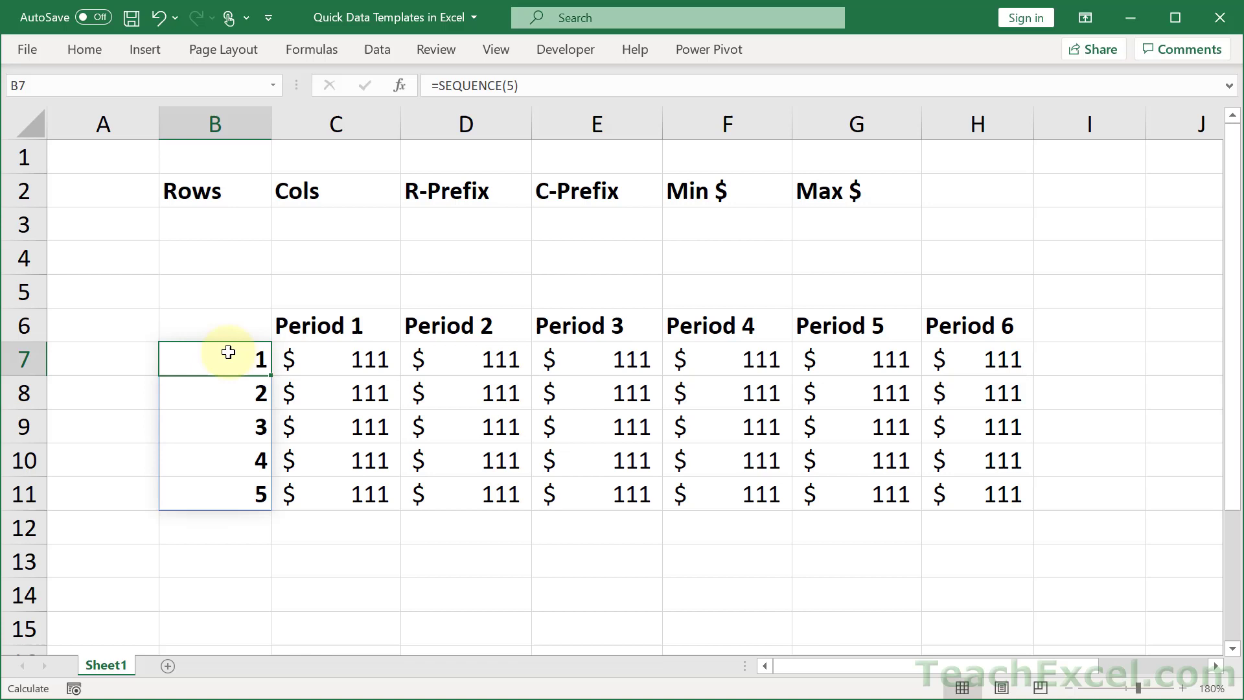
double_click(226, 352)
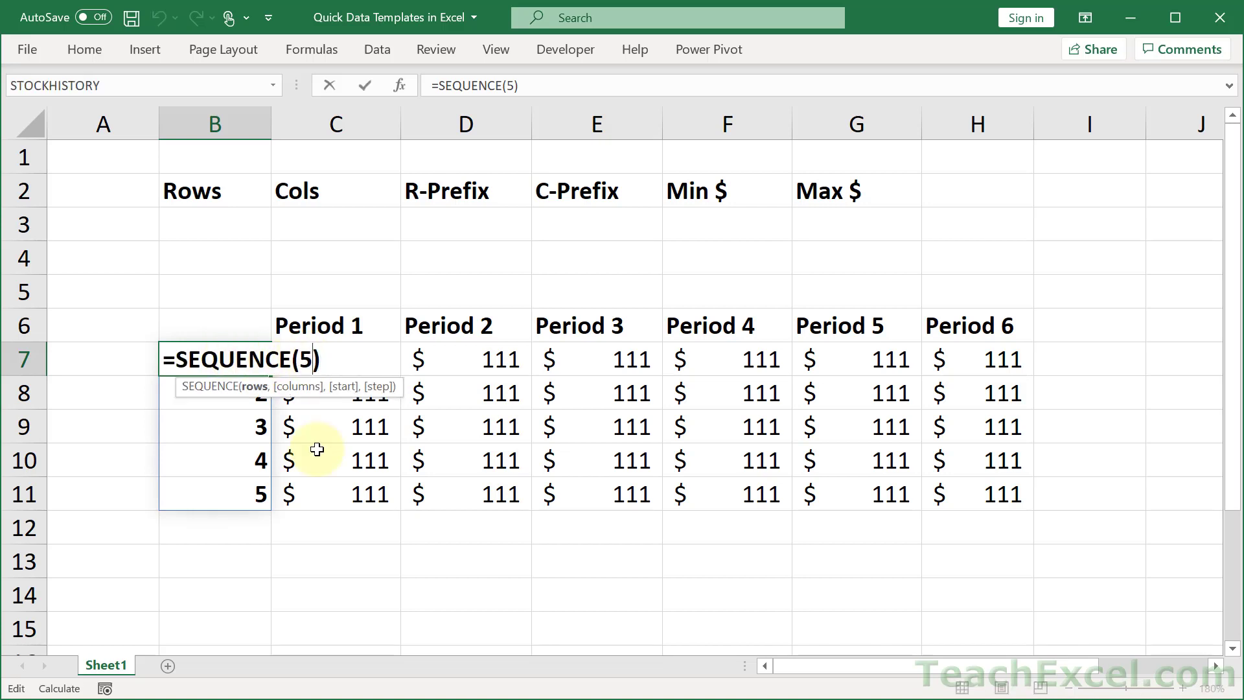
key(BackSpace)
text(3)
key(Return)
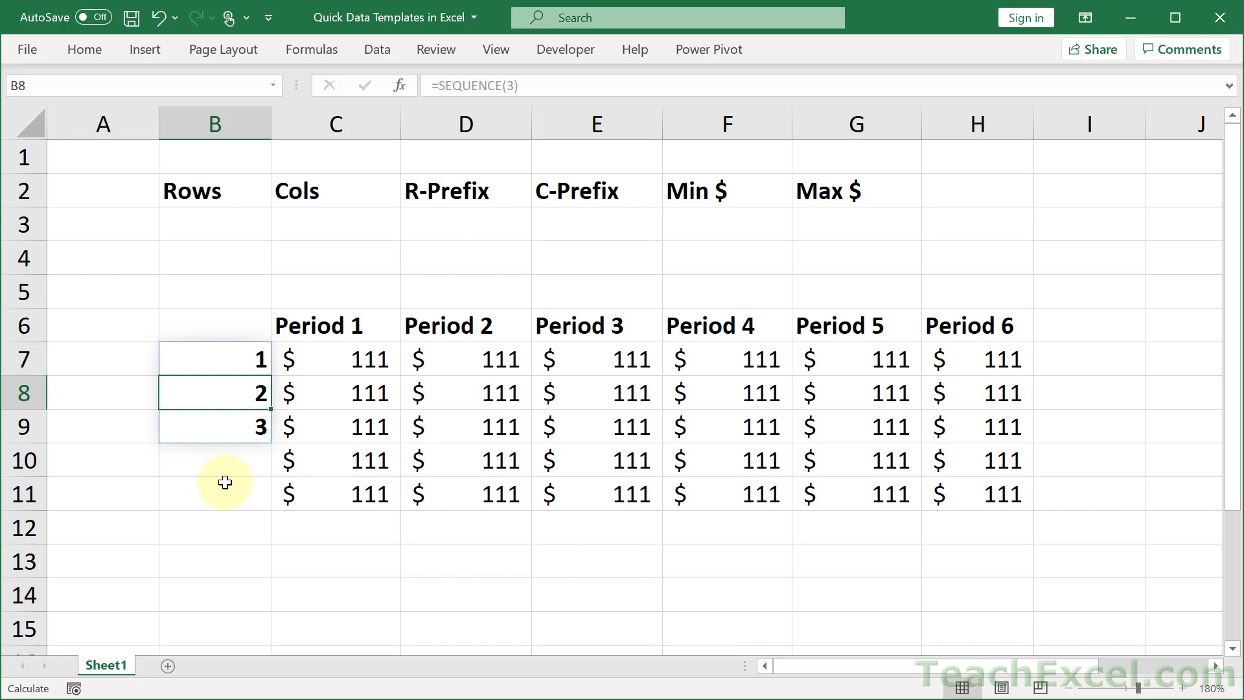
double_click(208, 353)
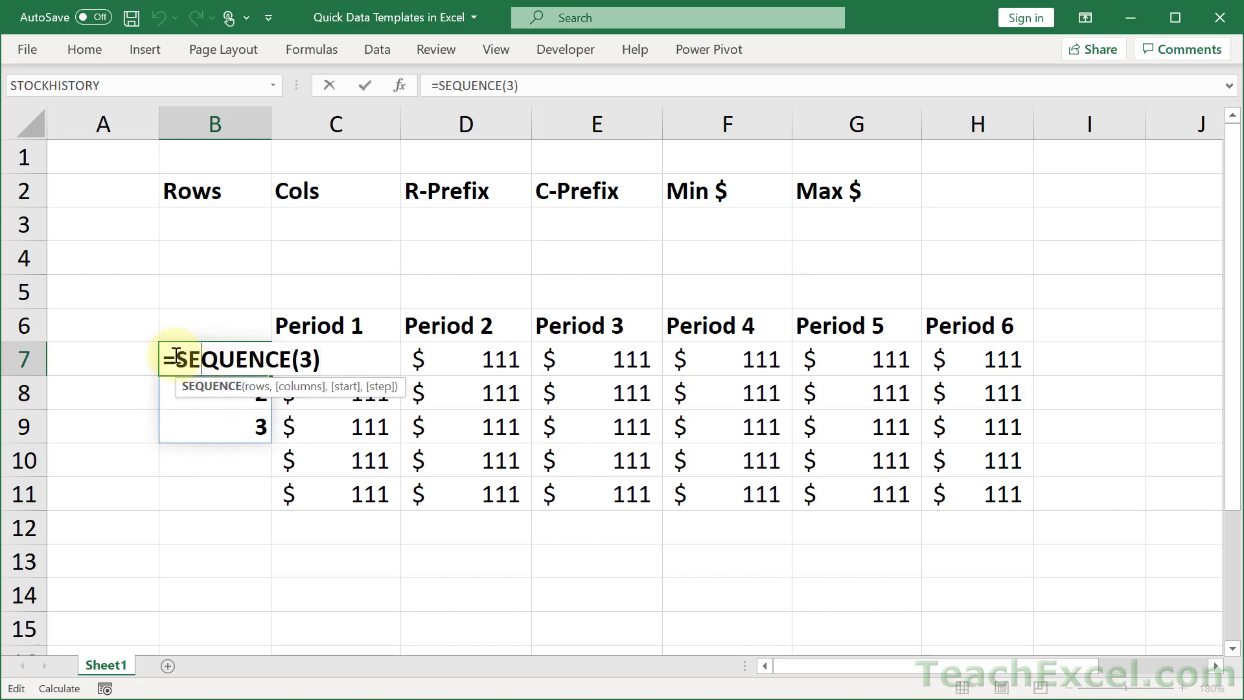
Change B7 to ="Asc-" & SEQUENCE(3) so it spills Asc-1, Asc-2 and Asc-3.
click(177, 355)
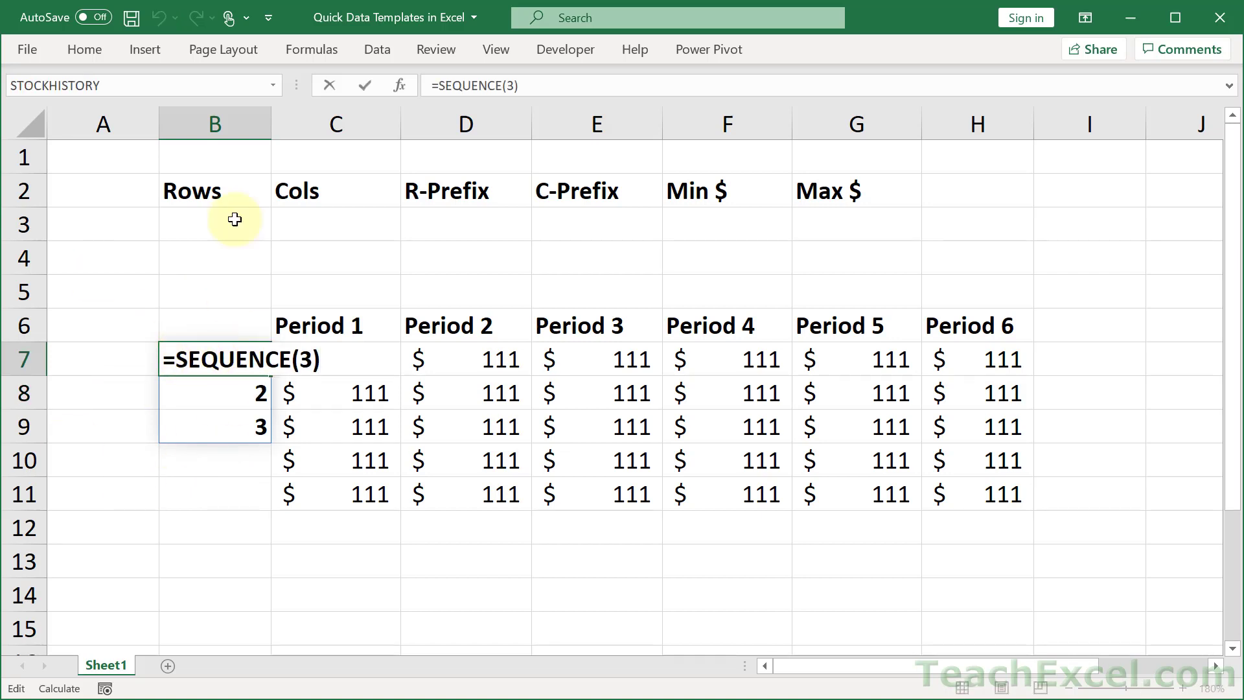
text("Asc)
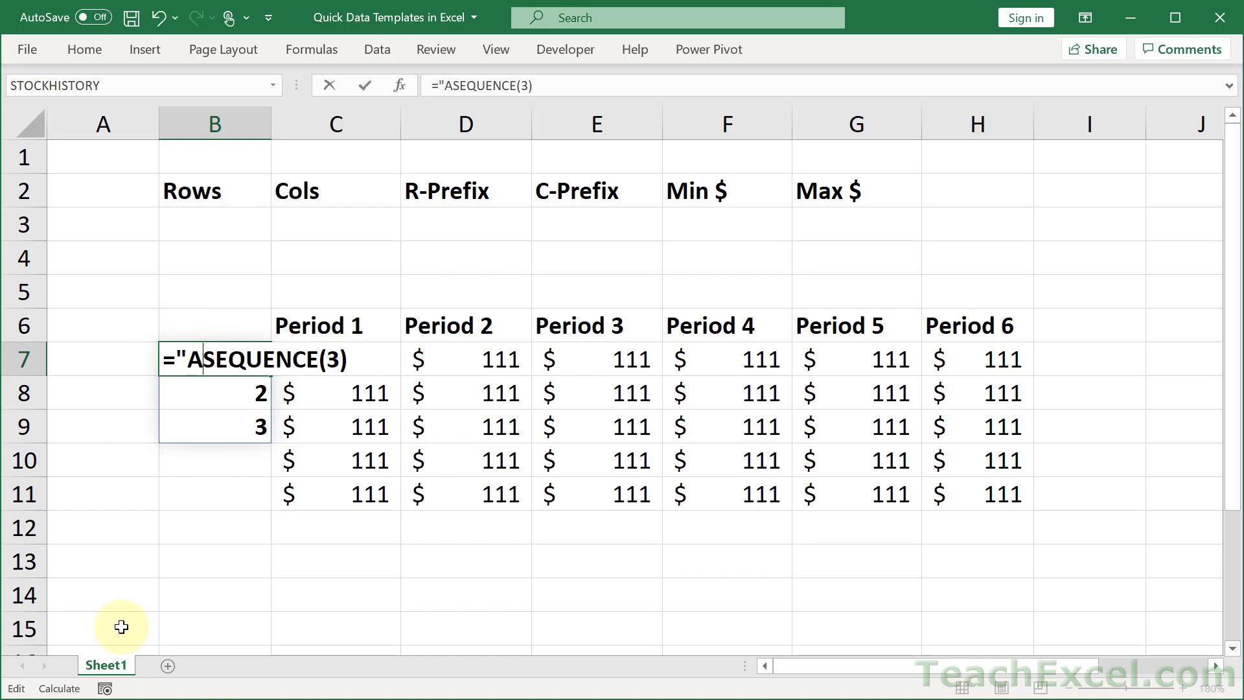
text(-)
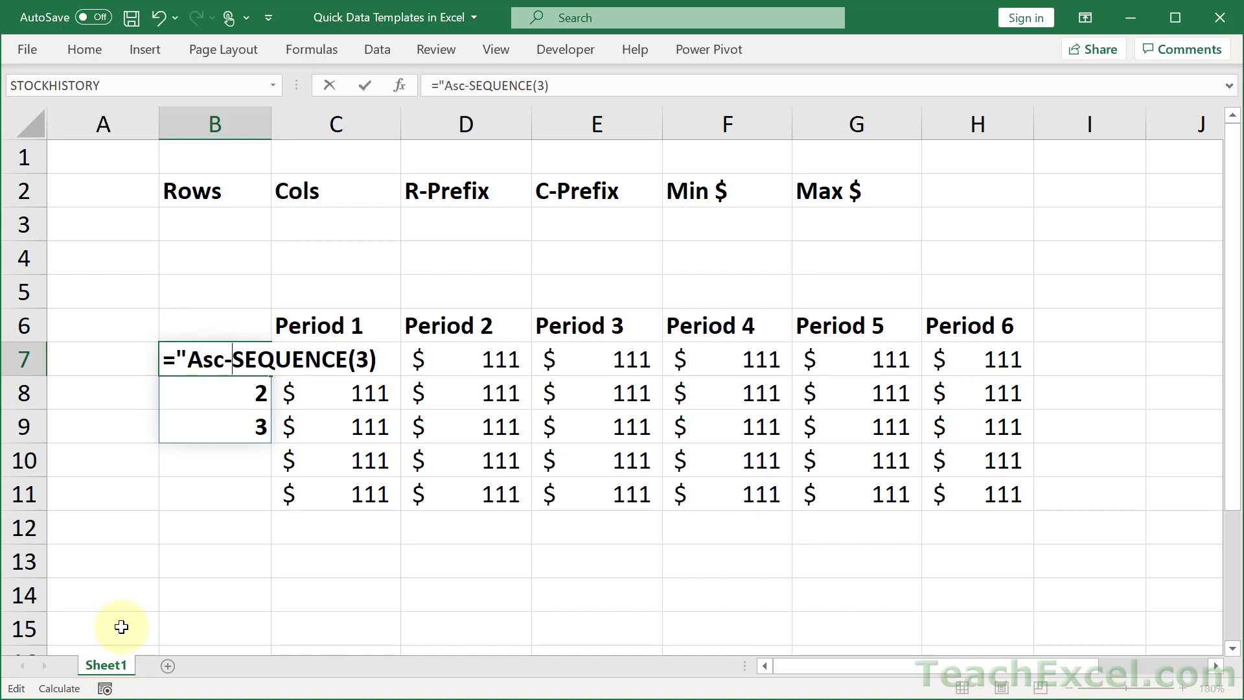
text(" &)
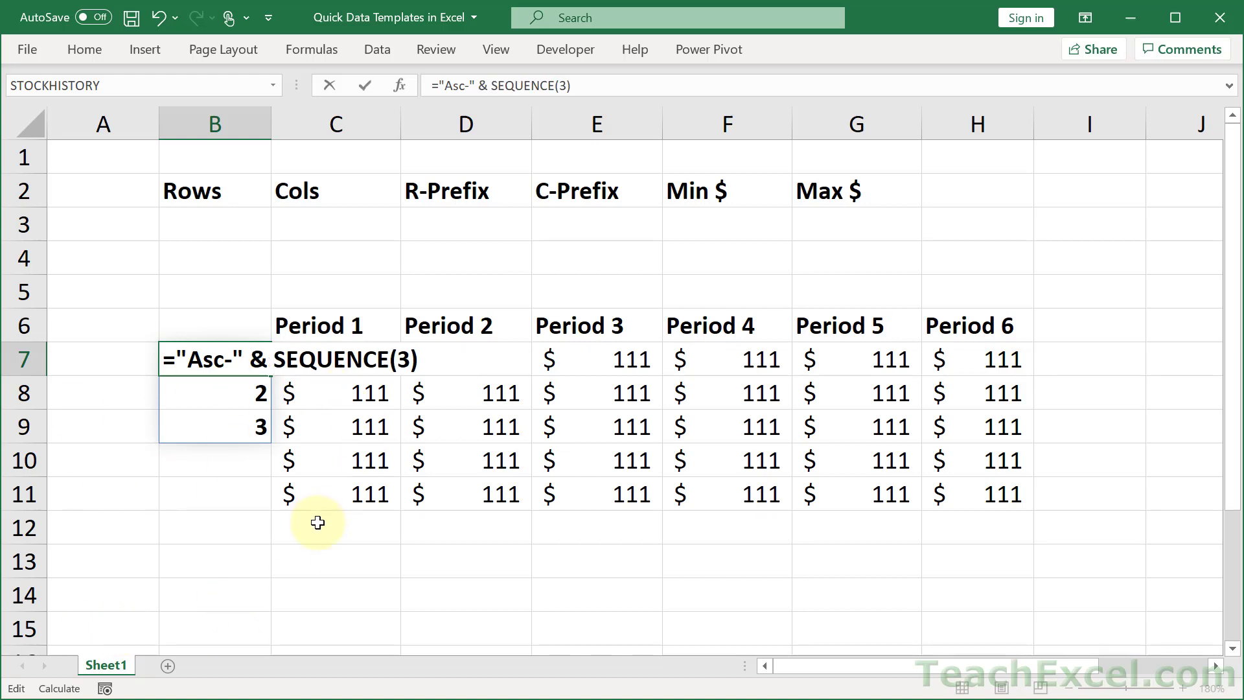
key(Return)
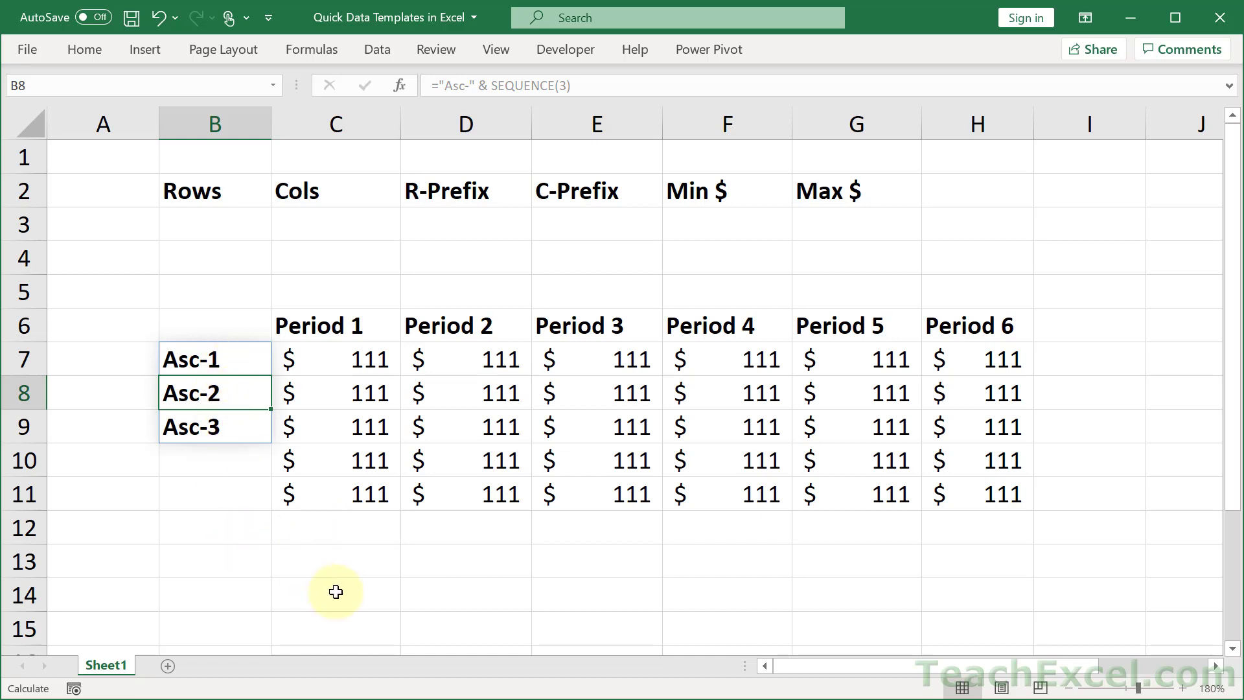
Clear the Period 1 to Period 6 headings from row 6.
click(305, 323)
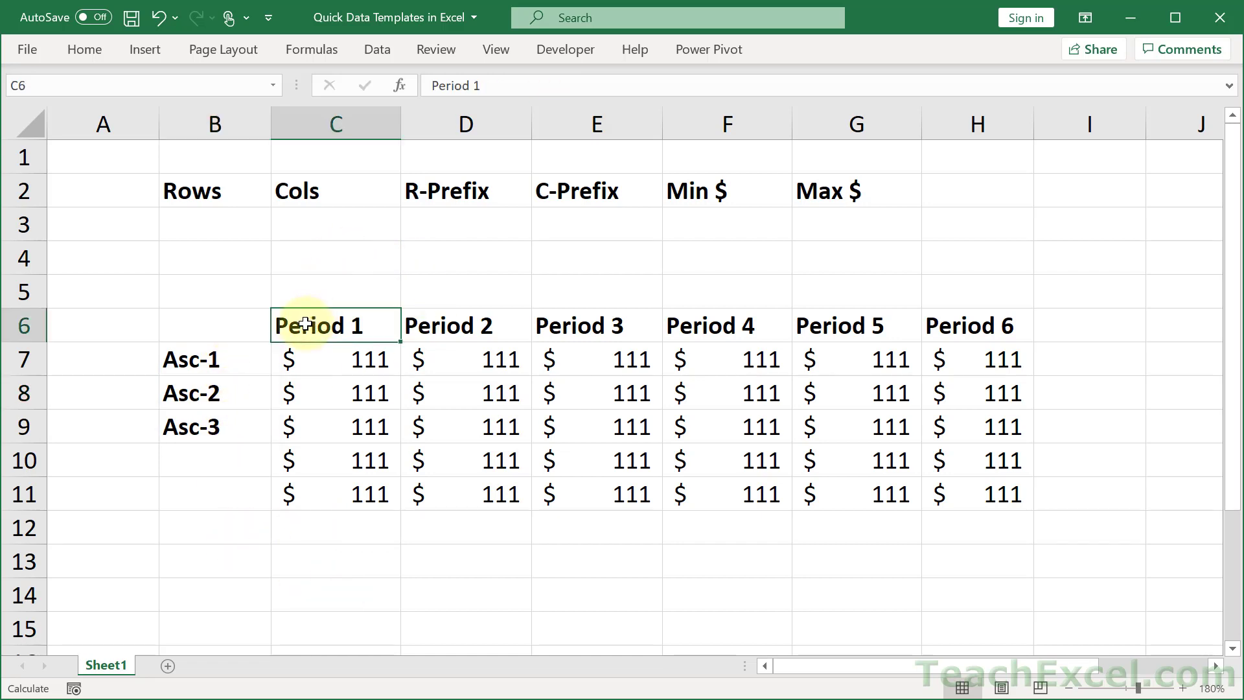
key(ctrl+shift+Right)
key(Delete)
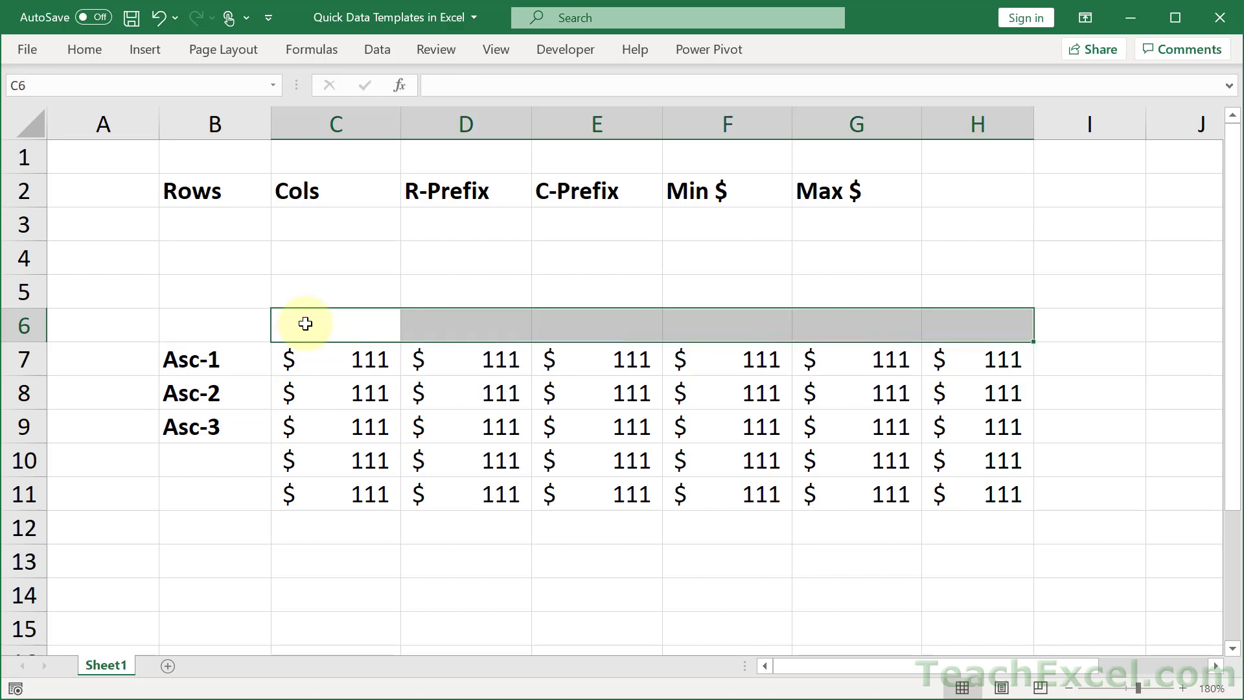
key(Left)
Enter =SEQUENCE(1,5) in C6 to spill 1 to 5 across C6:G6.
click(305, 323)
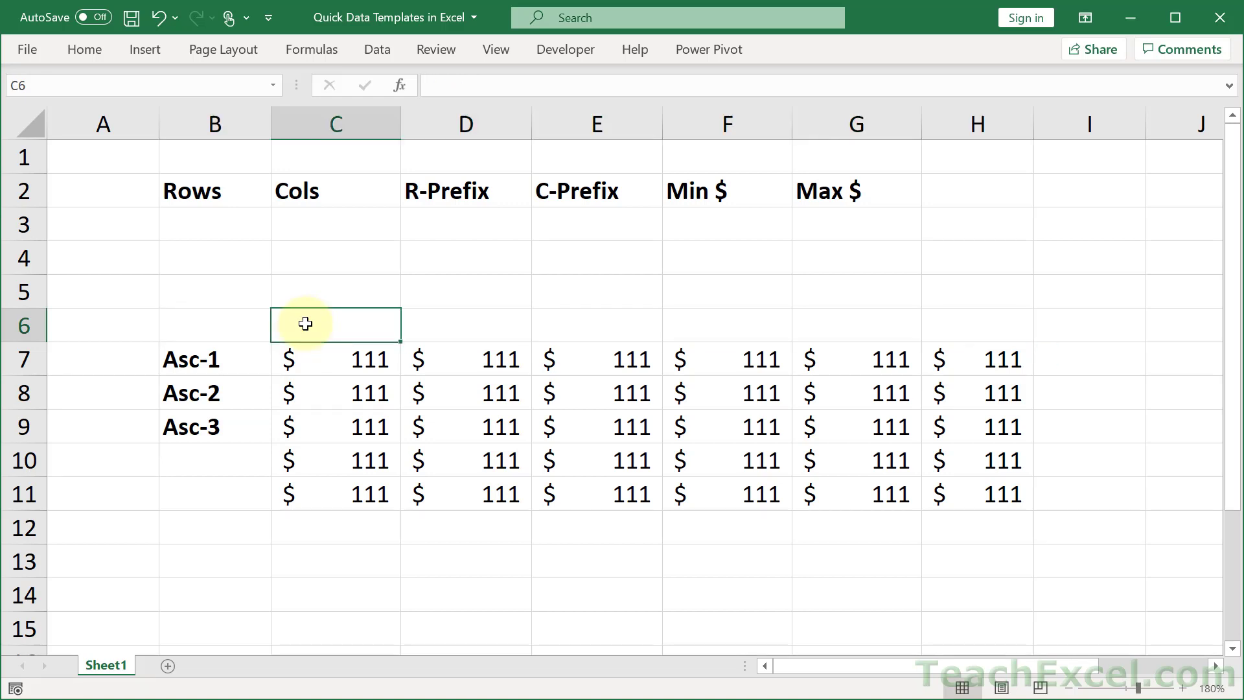
text(=s)
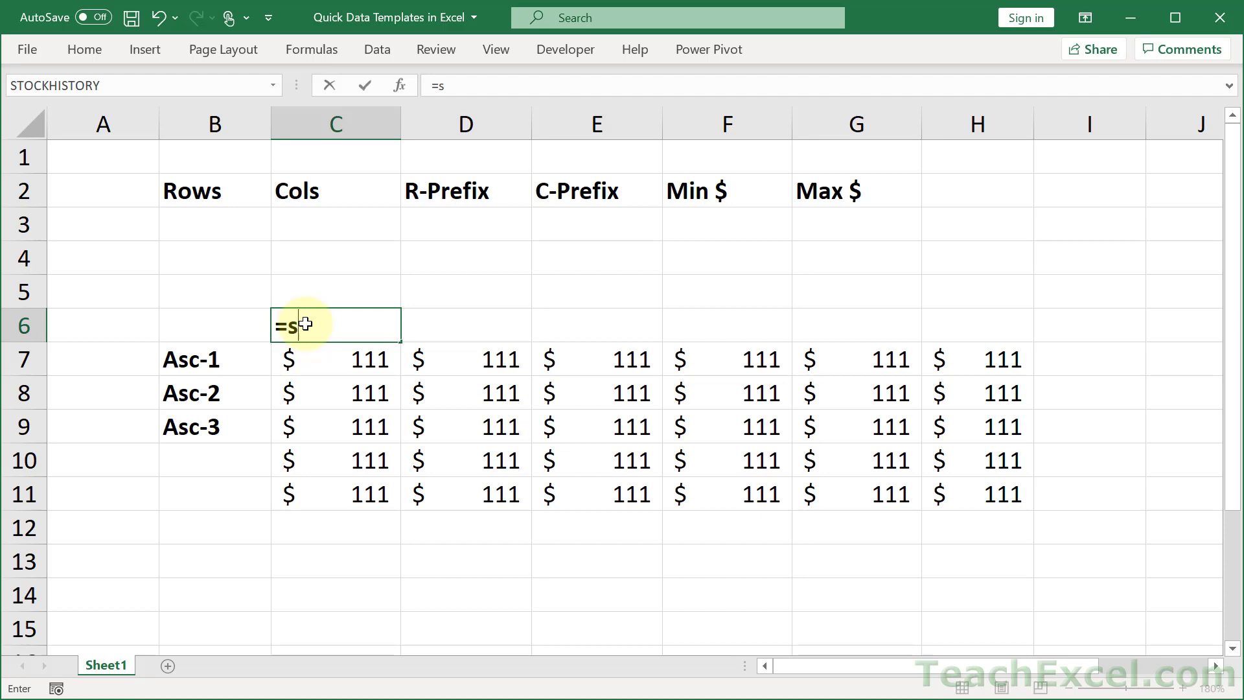
text(eq)
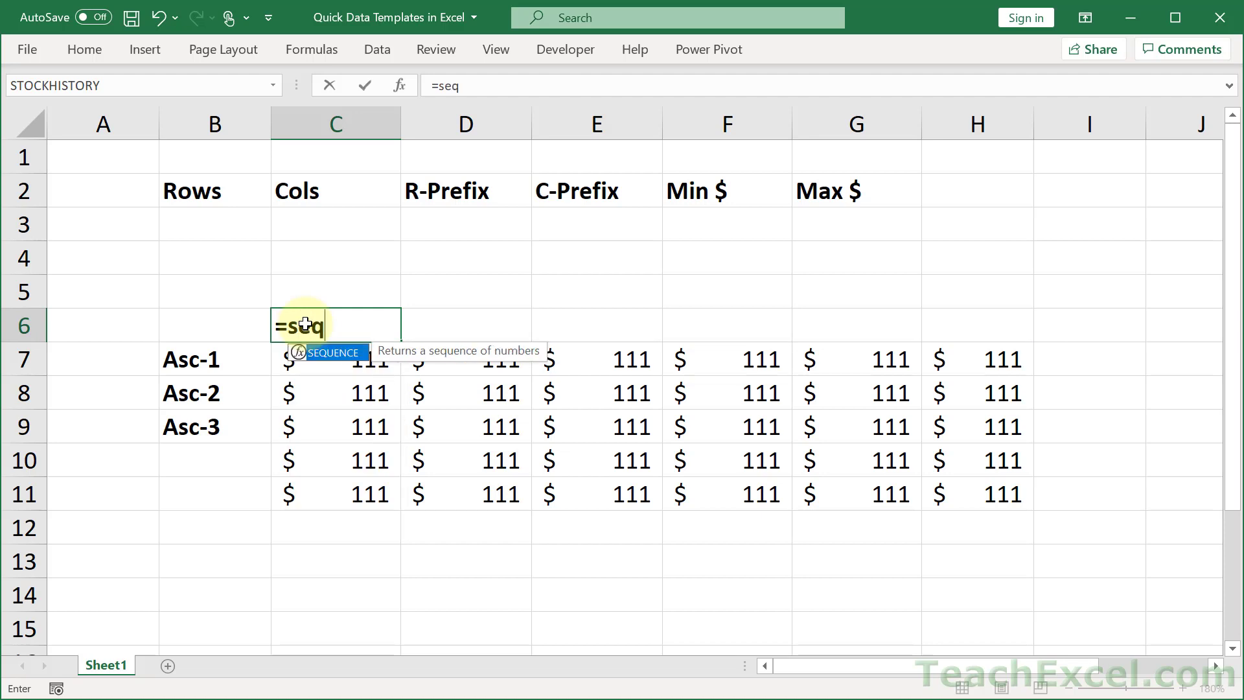
key(Tab)
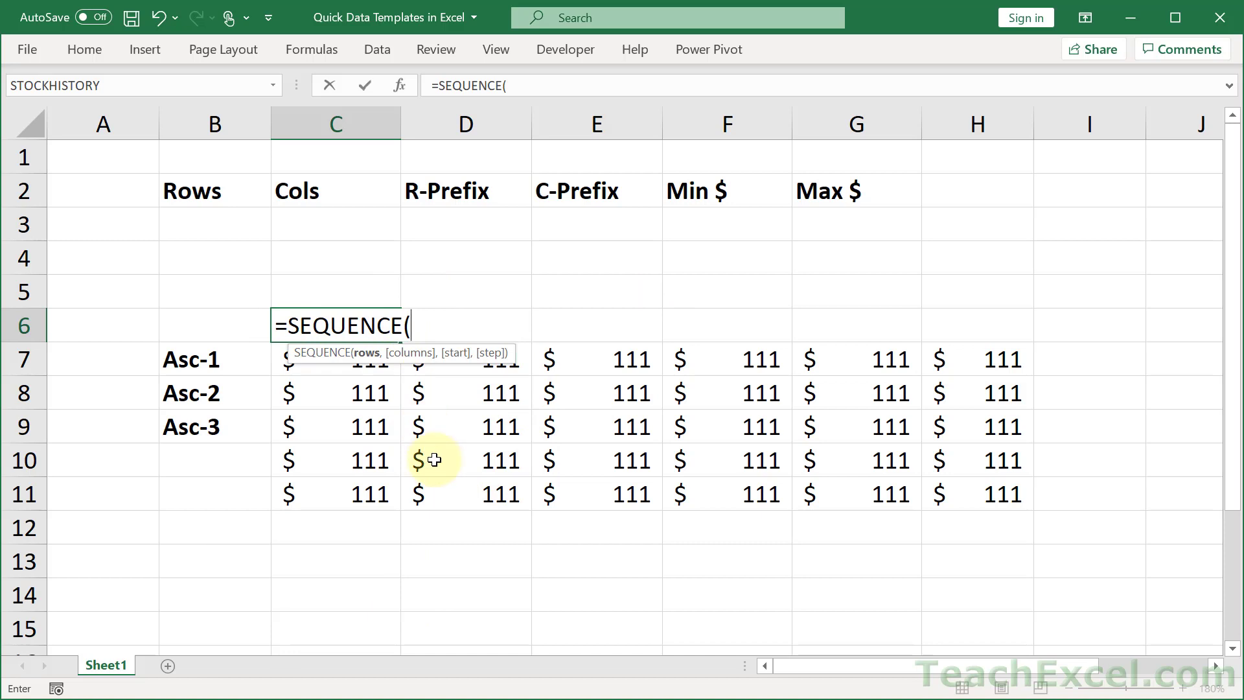
text(1)
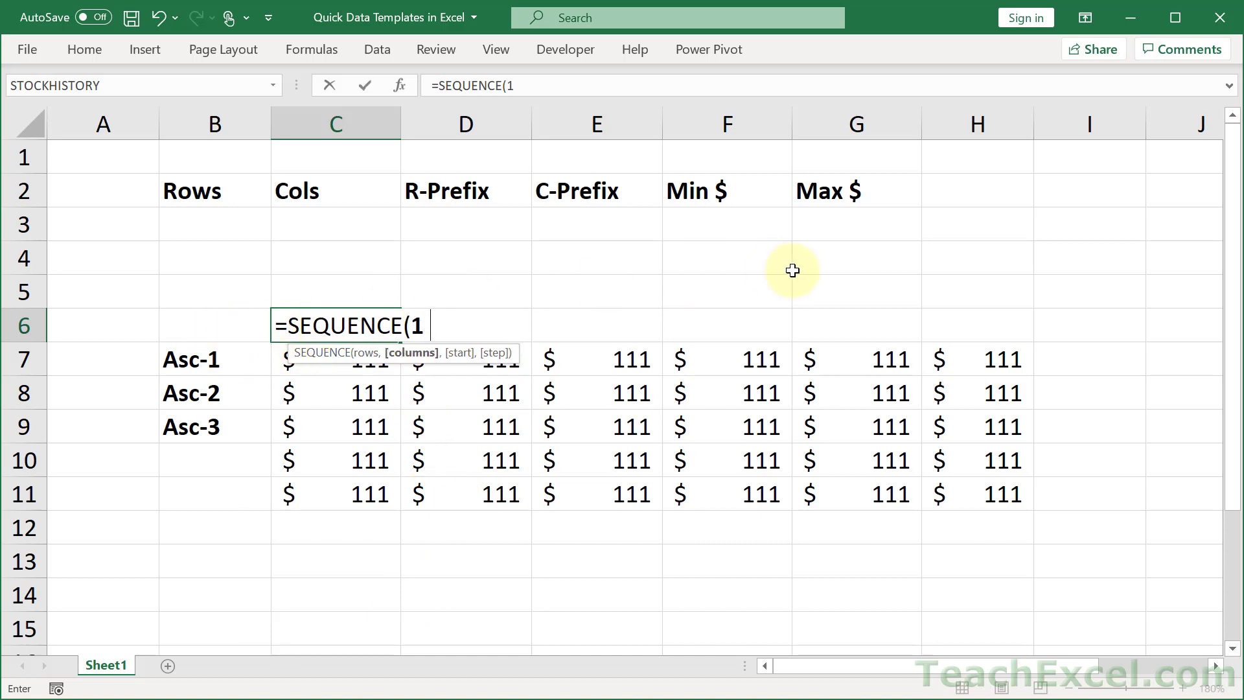
text(,5))
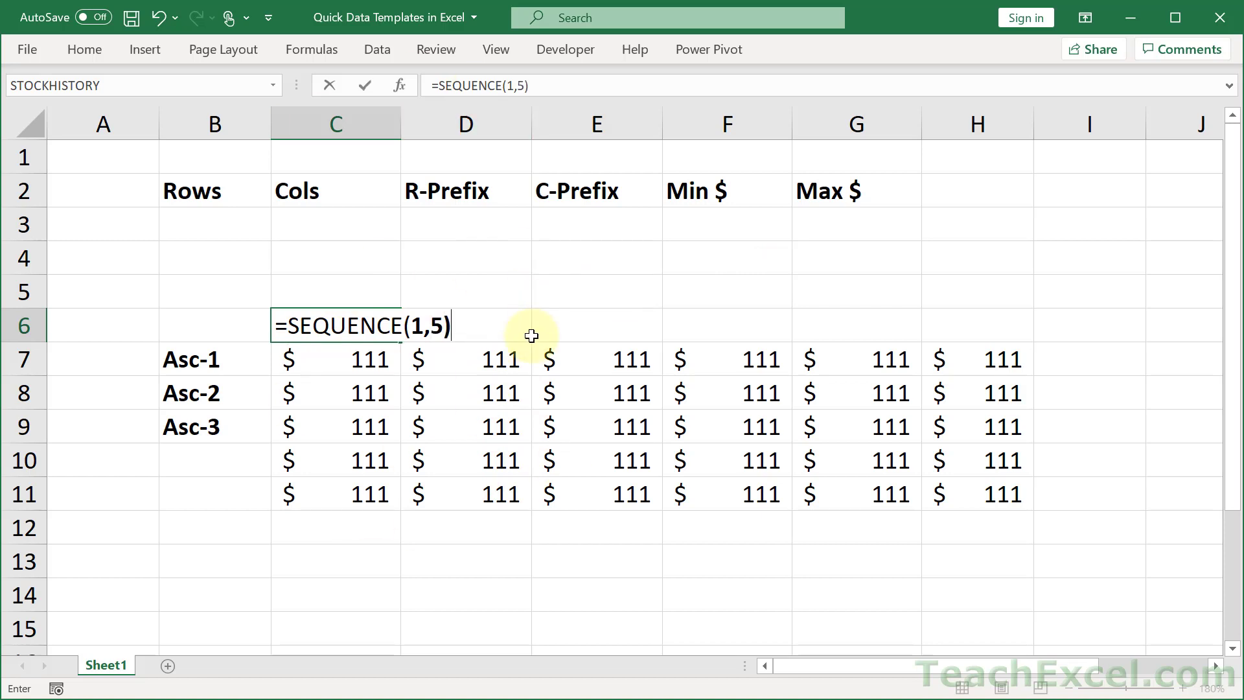
key(Return)
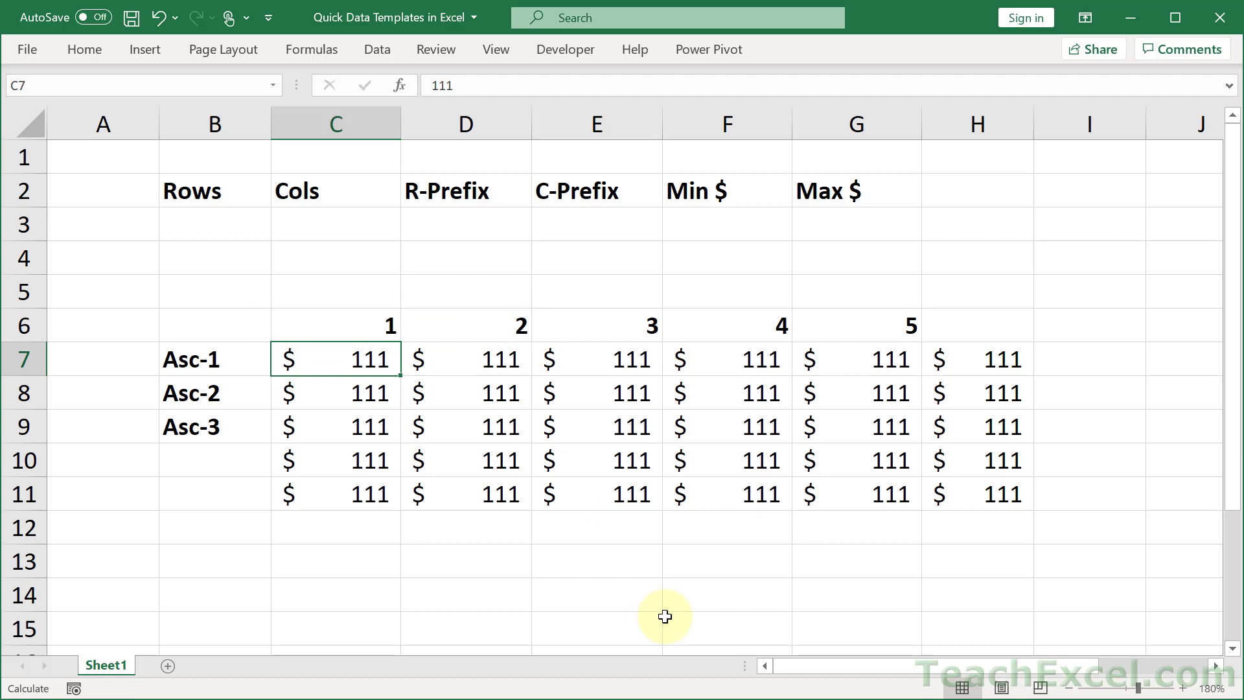
Edit C6 to ="Period " & SEQUENCE(1,5), giving headings Period 1 to Period 5.
double_click(312, 321)
click(292, 321)
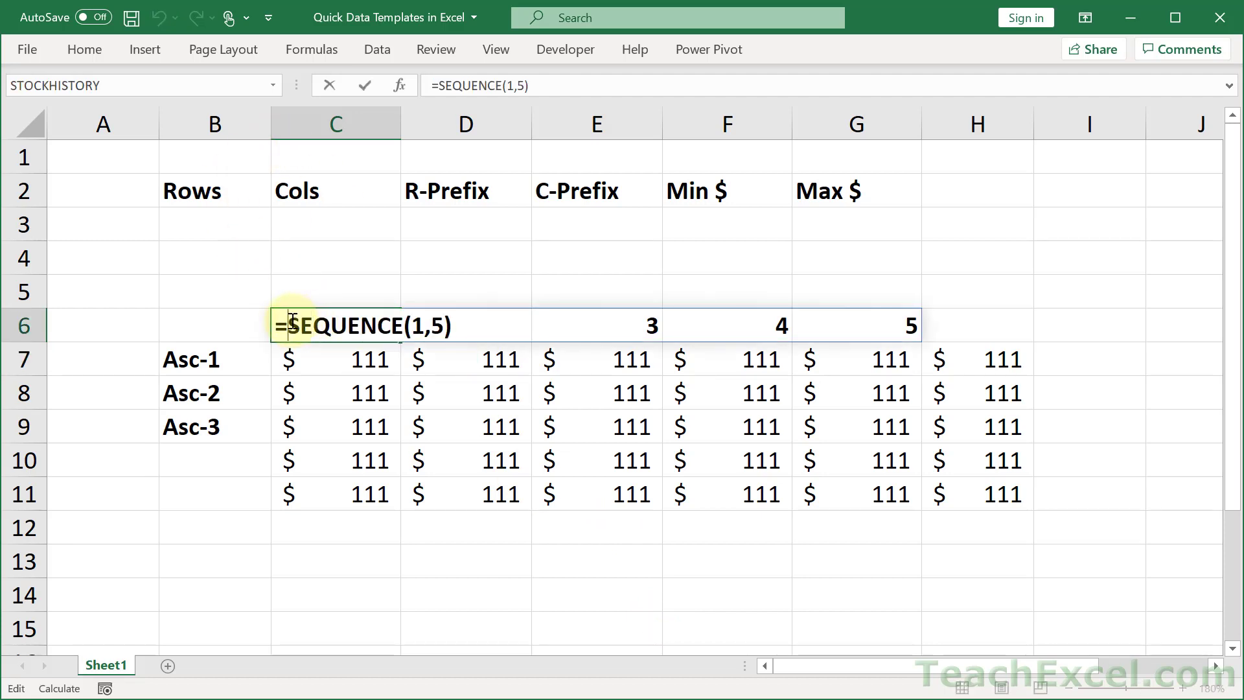
text("Period)
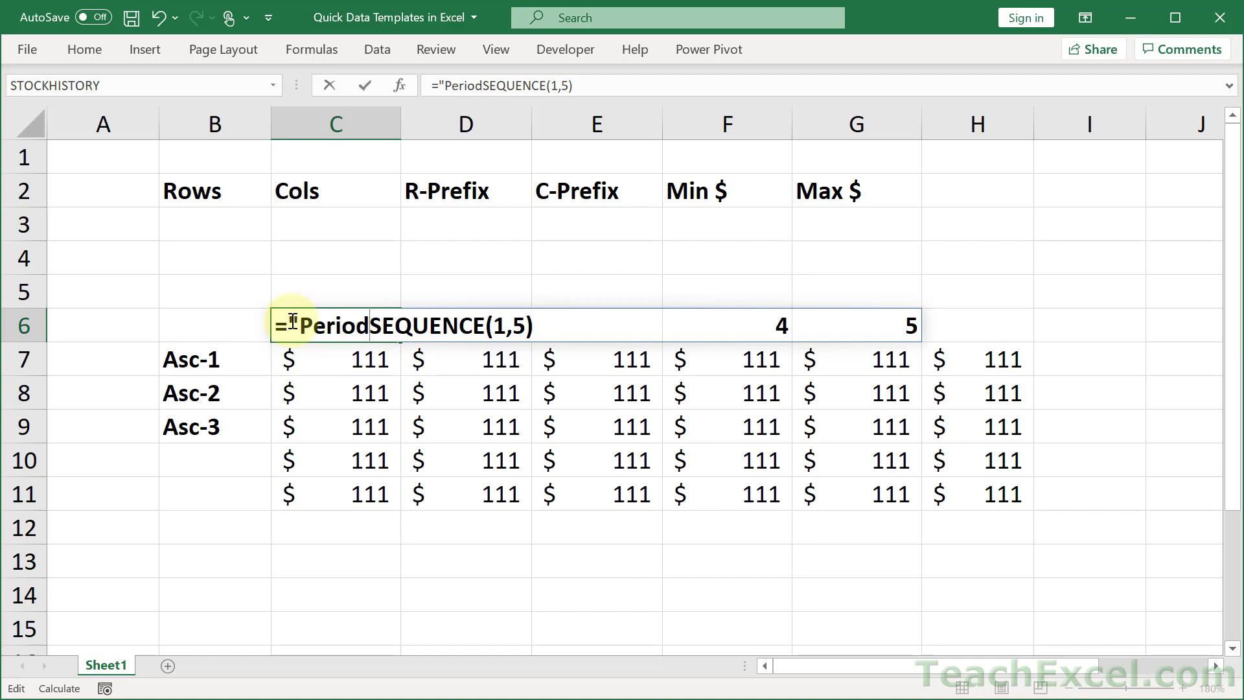
text( " )
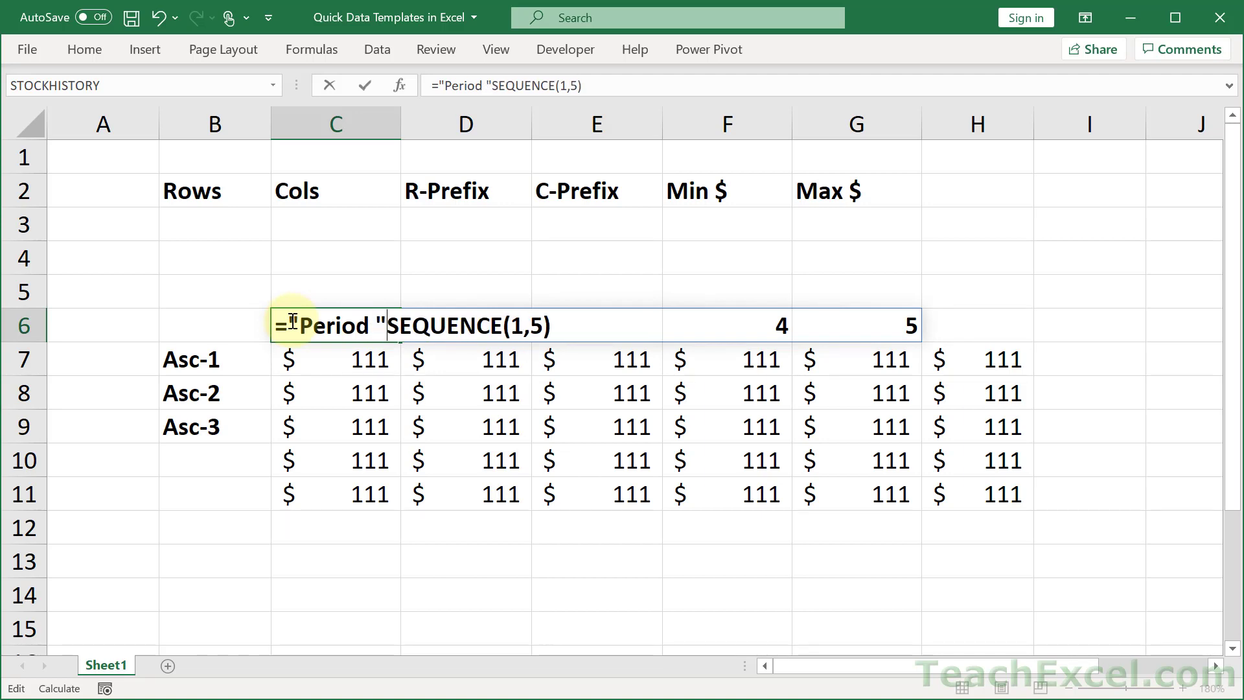
text(&)
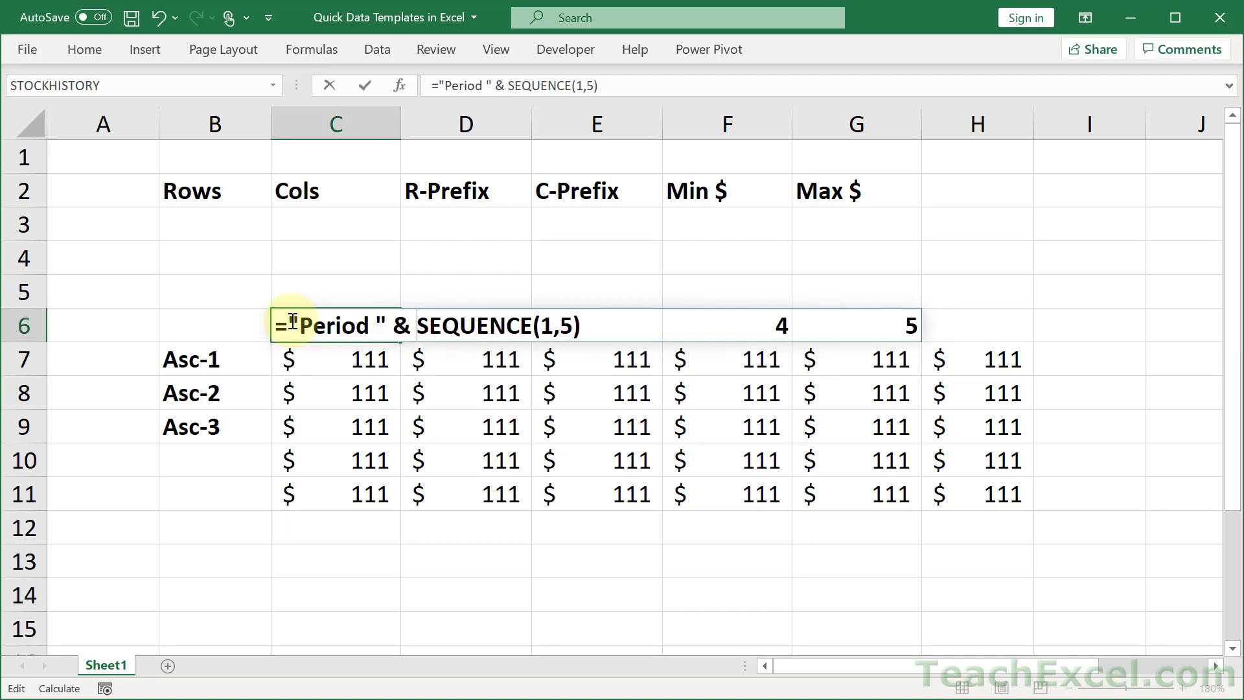
key(Return)
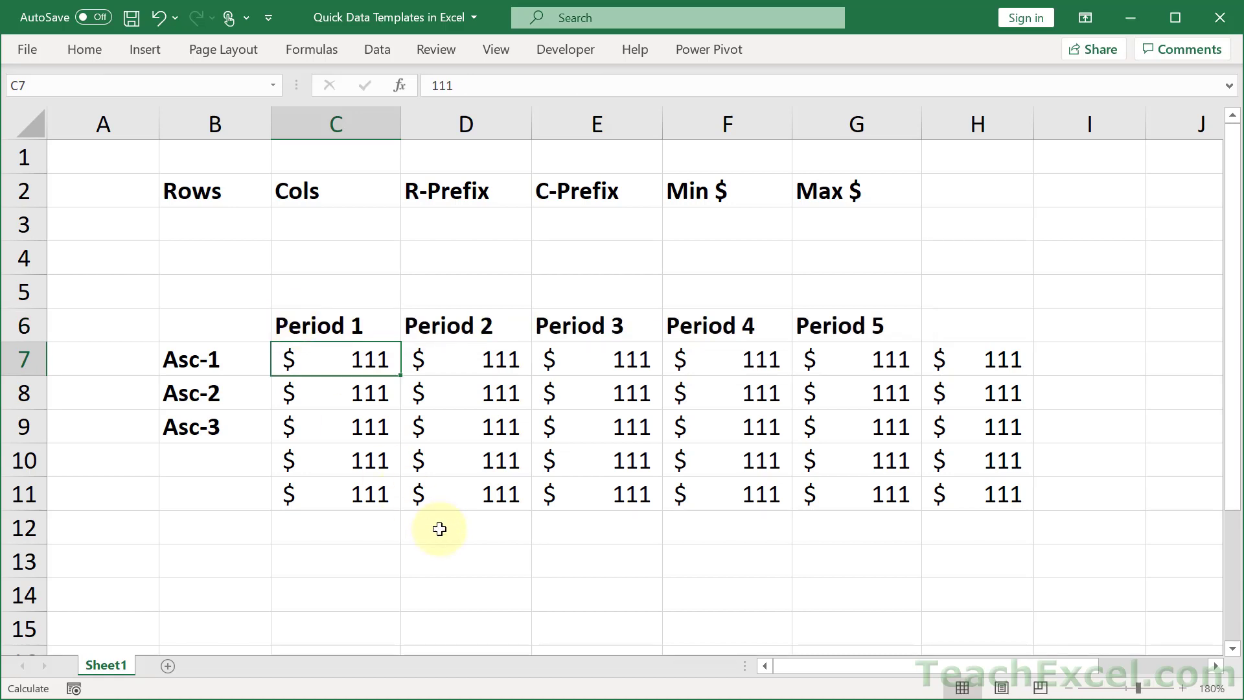
Reduce the column count so C6 reads ="Period " & SEQUENCE(1,3), spanning C6:E6.
click(328, 325)
double_click(328, 325)
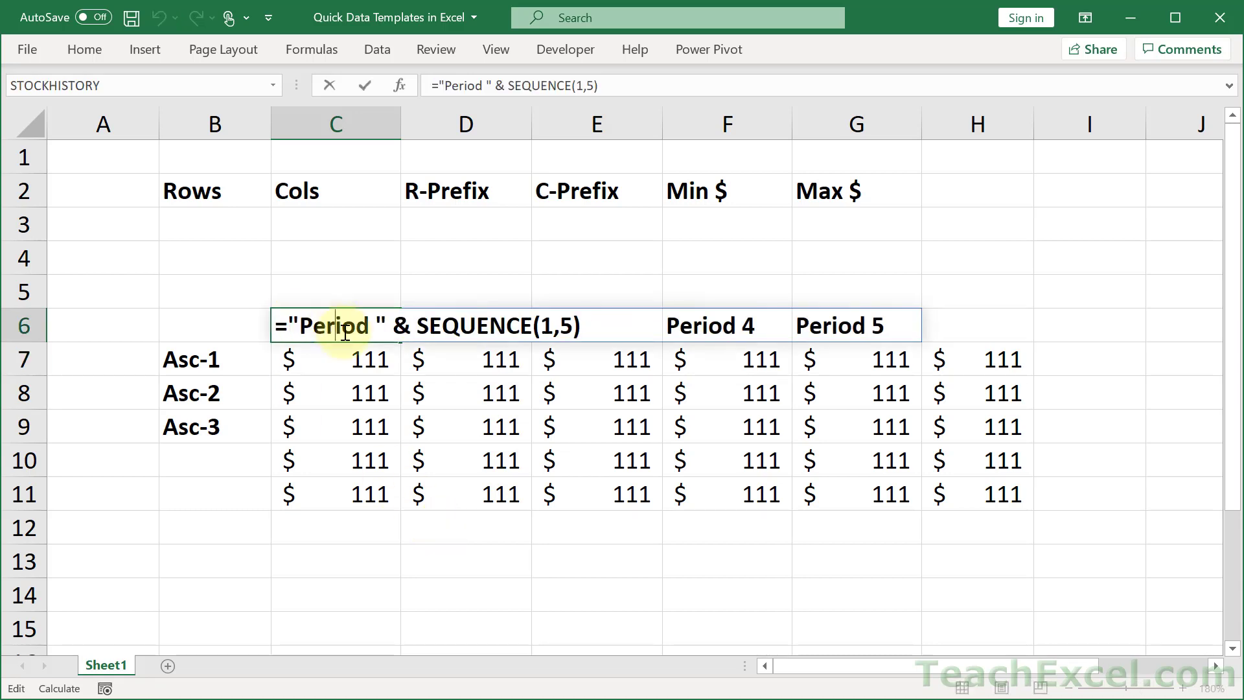
click(573, 322)
key(BackSpace)
text(3)
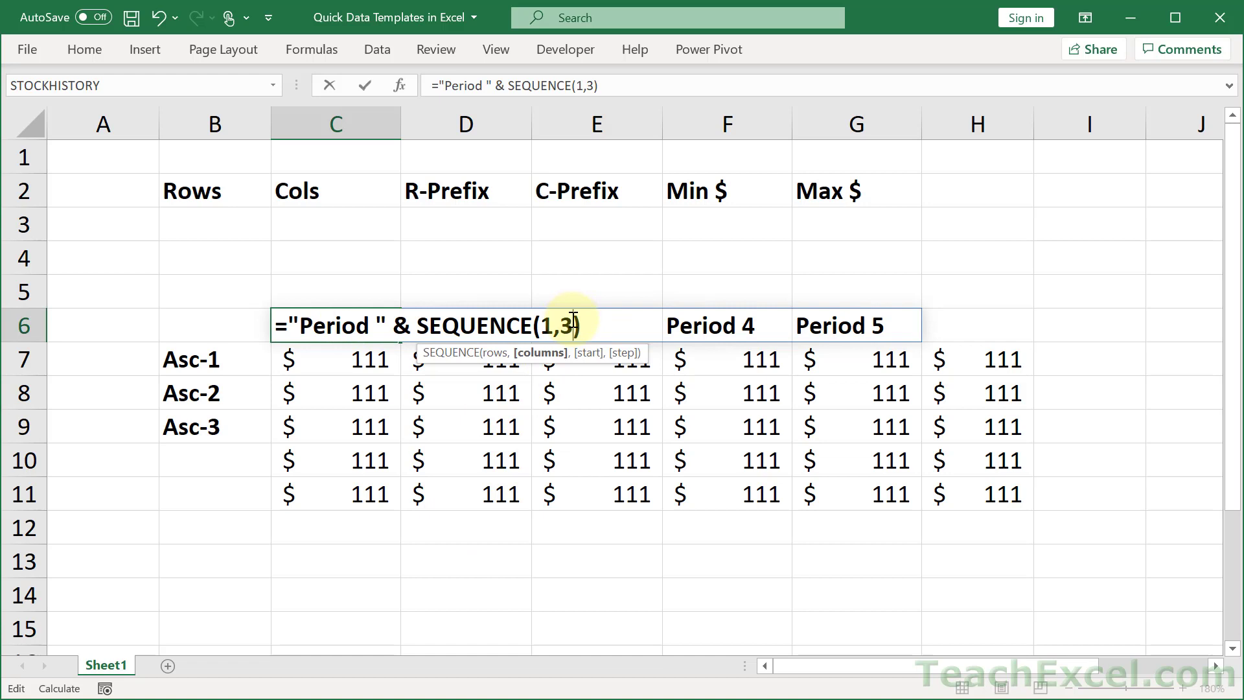
key(Return)
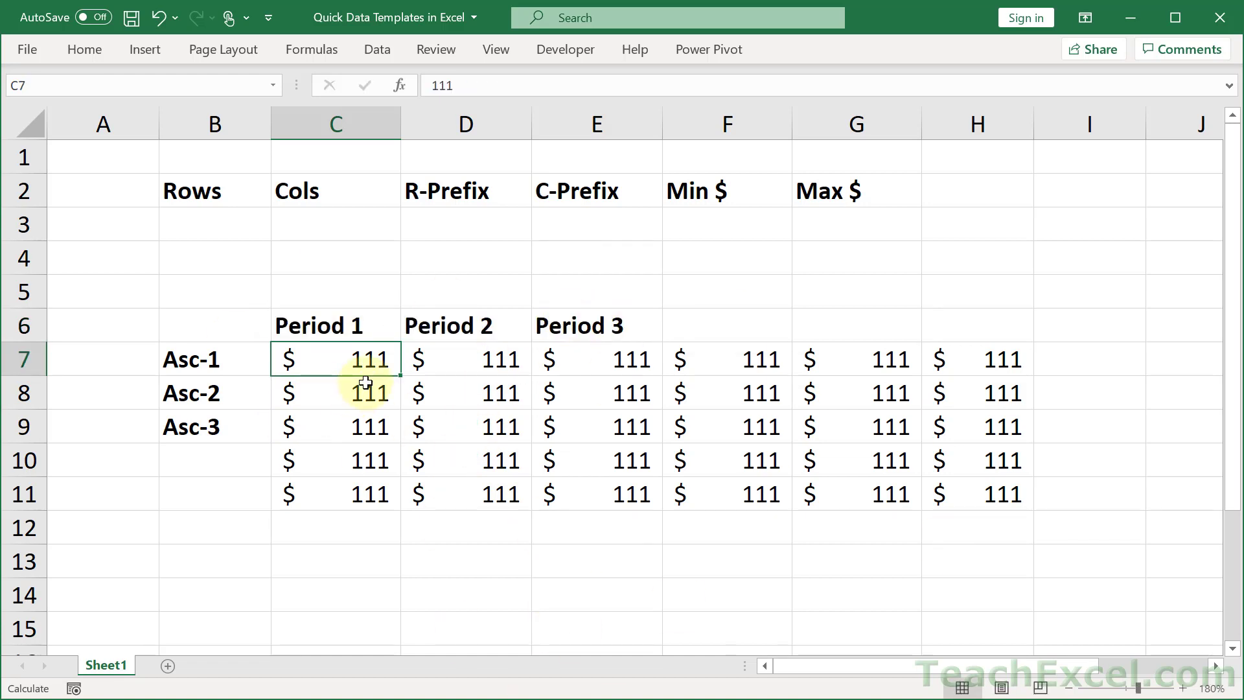
Clear the $111 placeholder values from C7:H11.
drag(374, 360, 956, 487)
key(Delete)
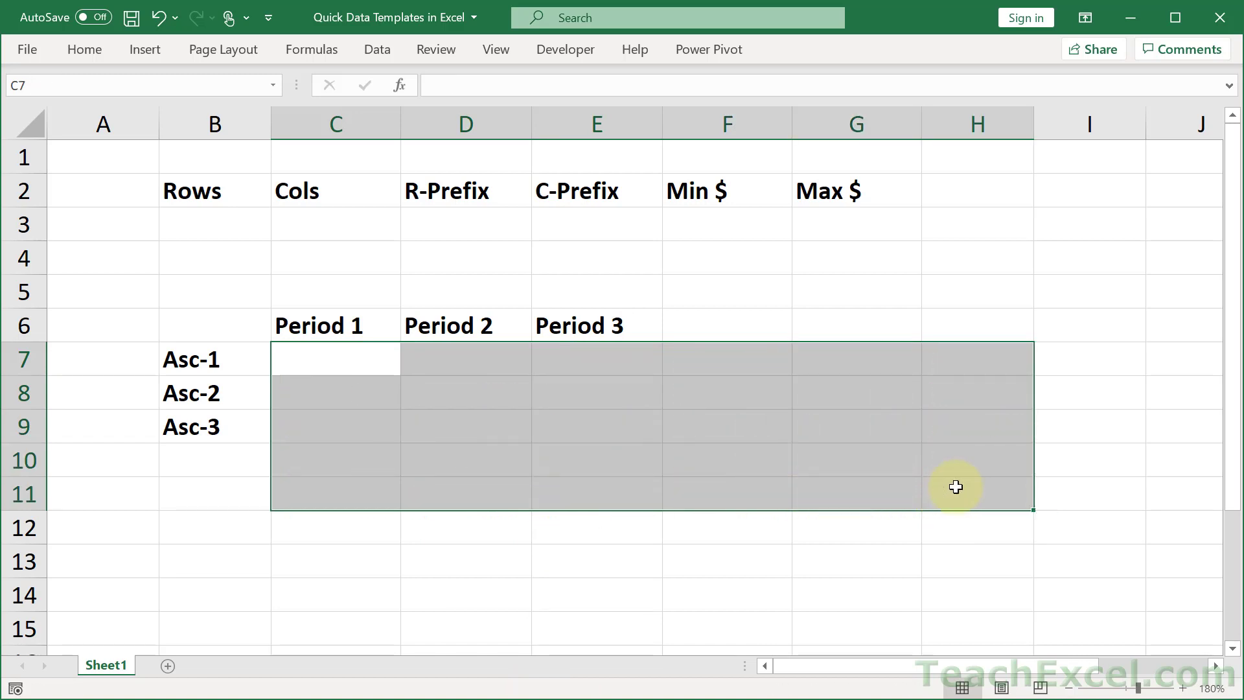
key(Up)
key(Down)
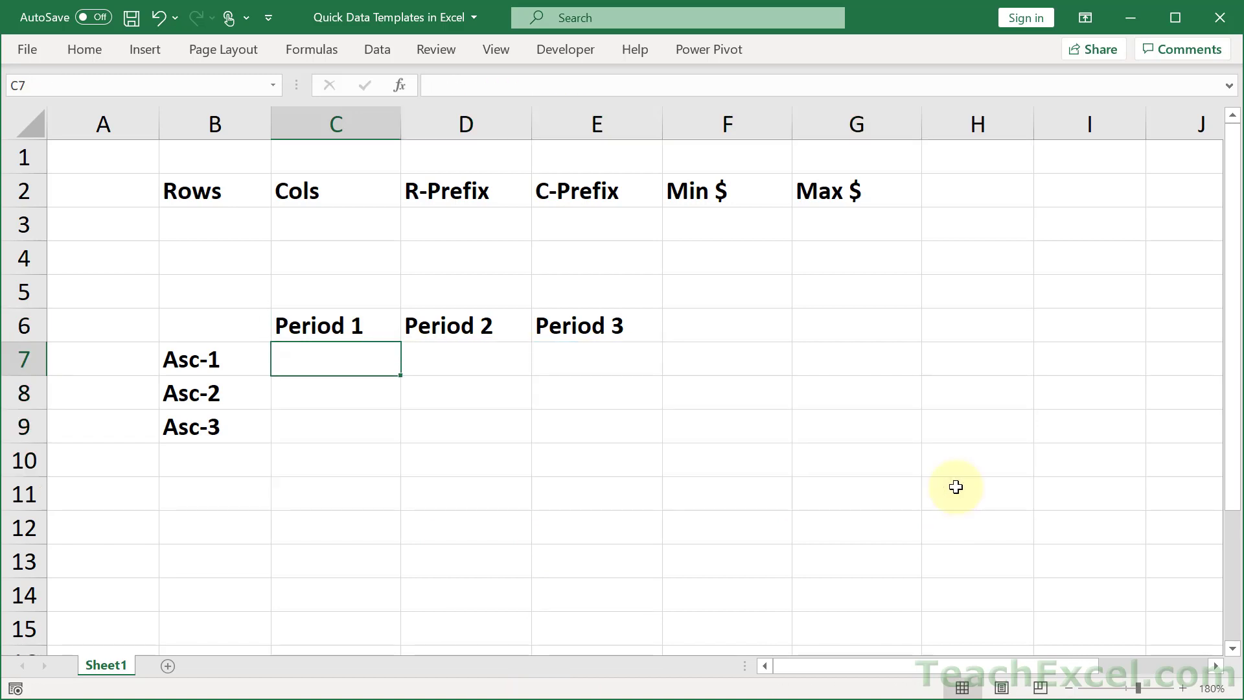
Enter =RANDARRAY(2,3,5,100,TRUE) in C7 to spill random whole-dollar values across C7:E8.
text(=rand)
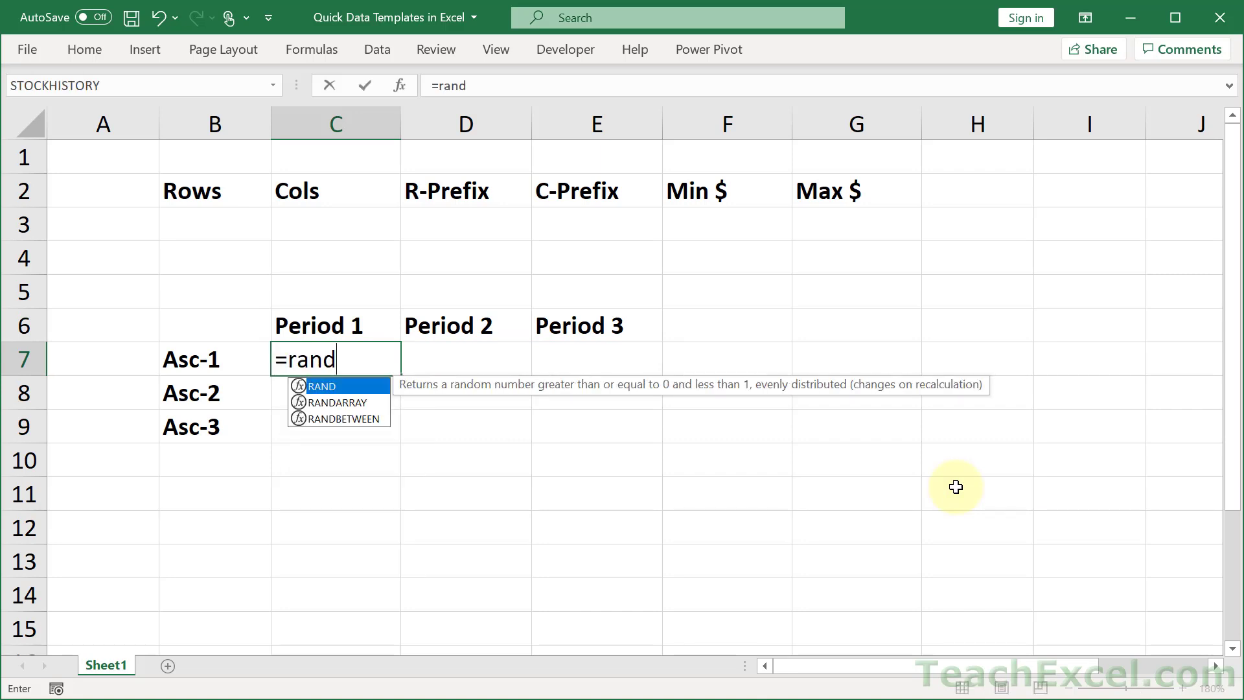
key(Down)
key(Tab)
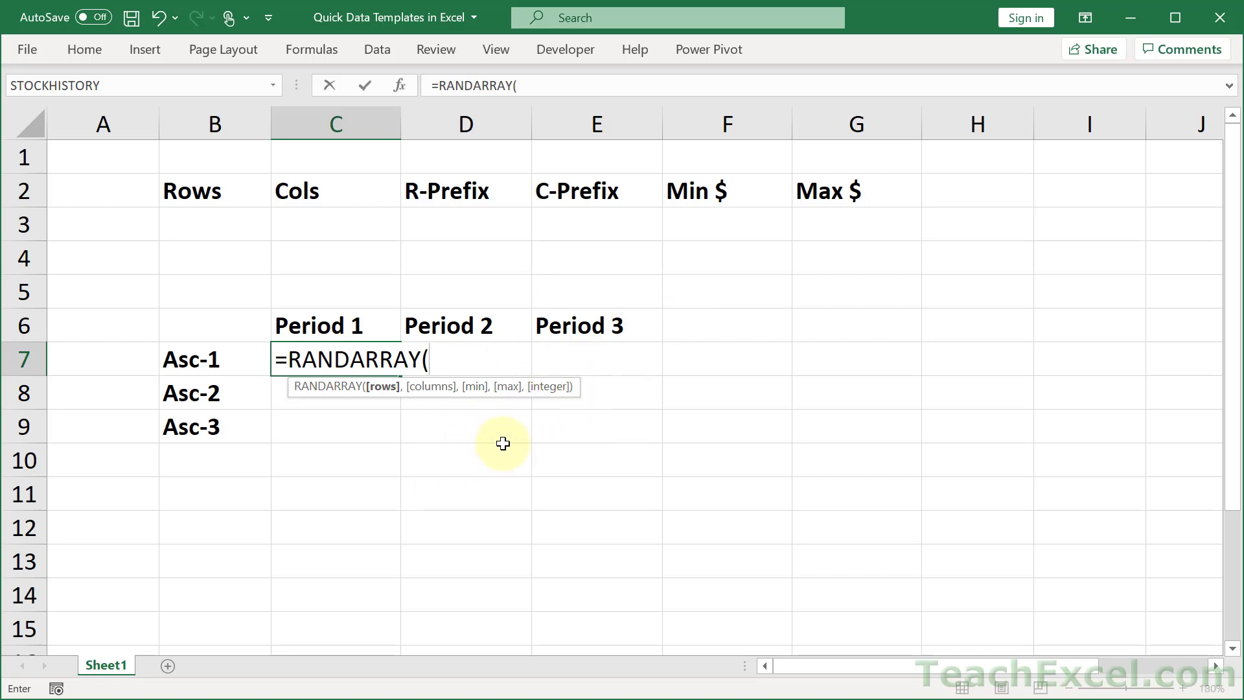
text(2,)
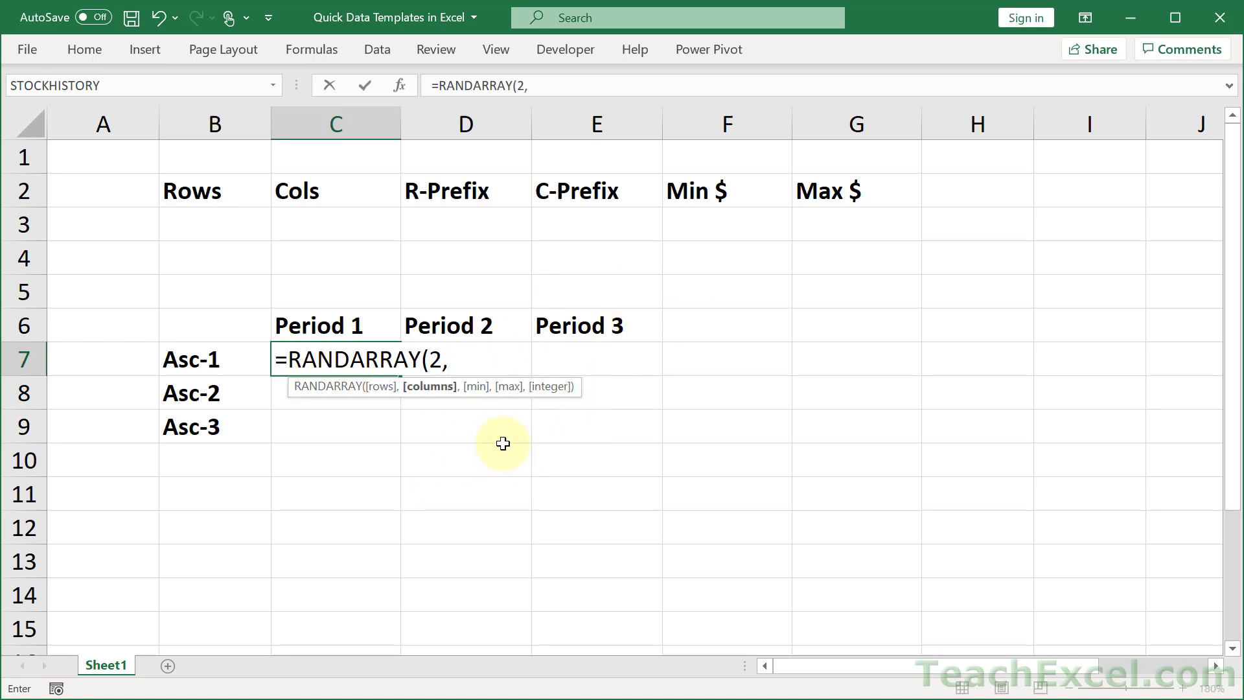
text(3,)
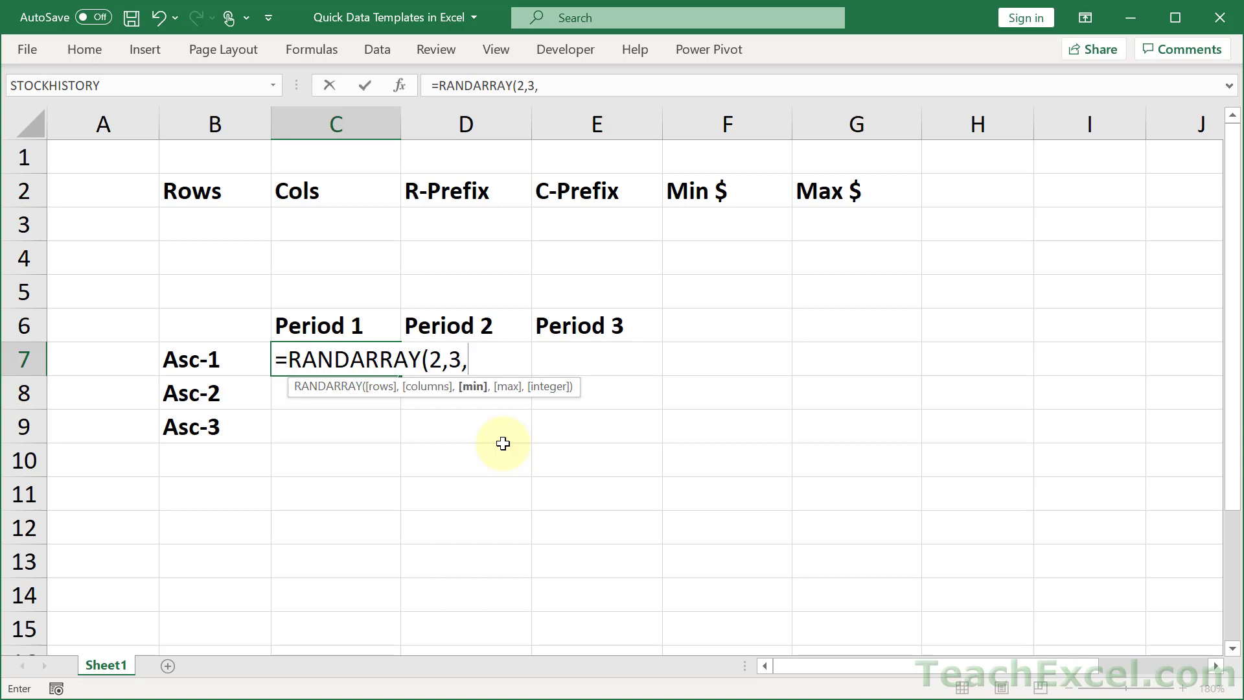
text(5)
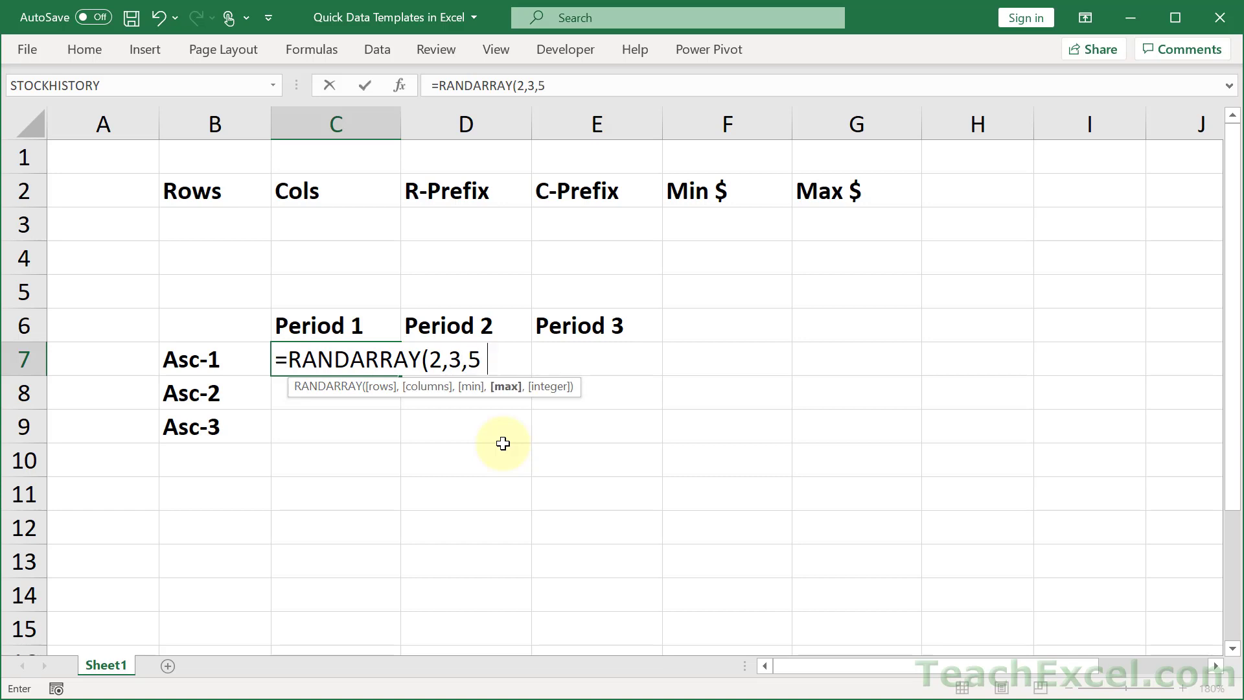
text(,100,)
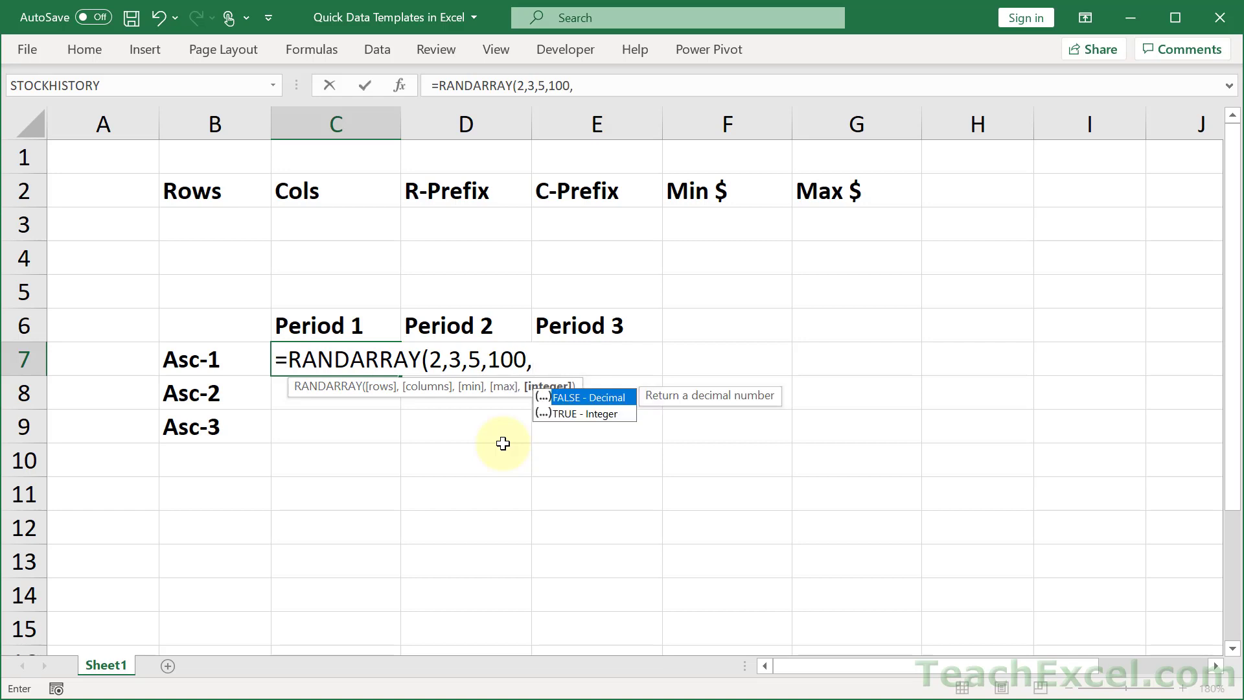
key(Down)
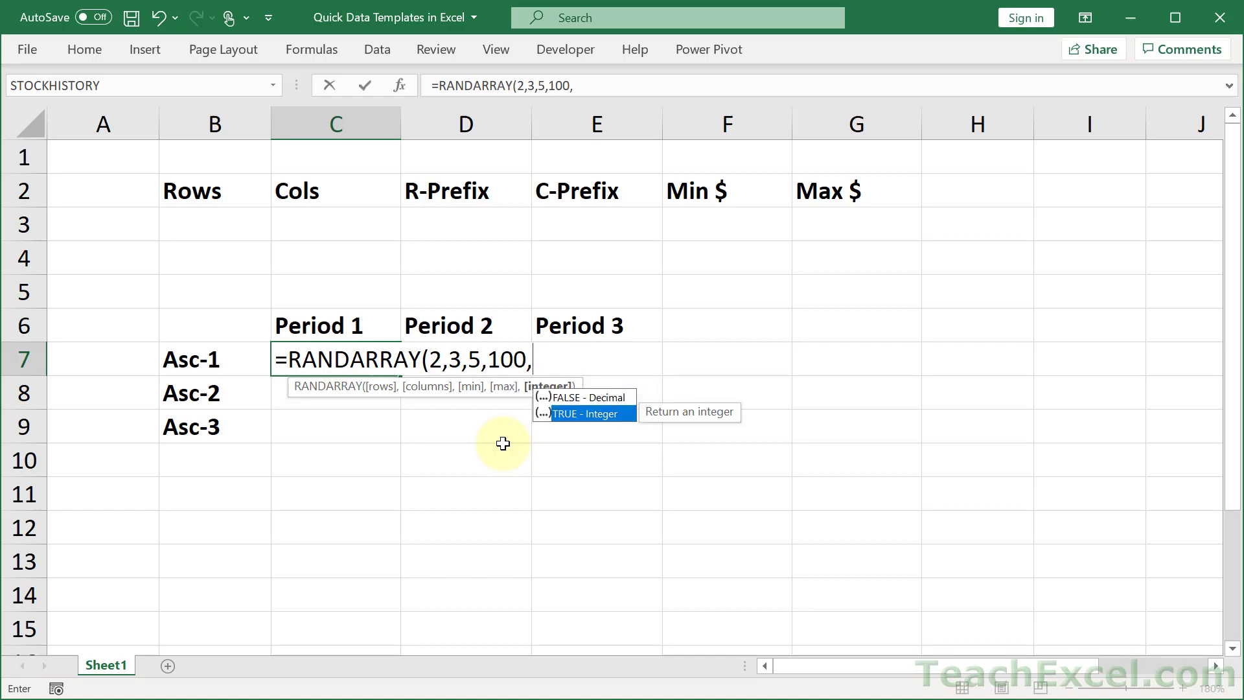
key(Tab)
text())
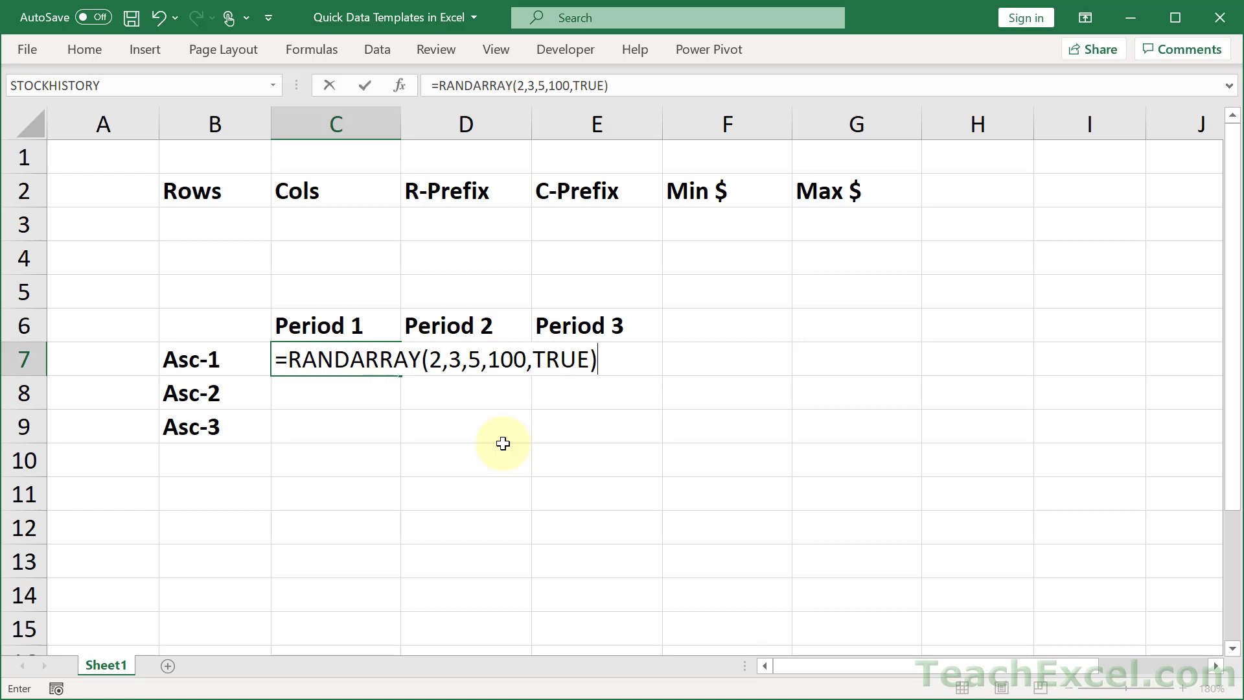
key(Return)
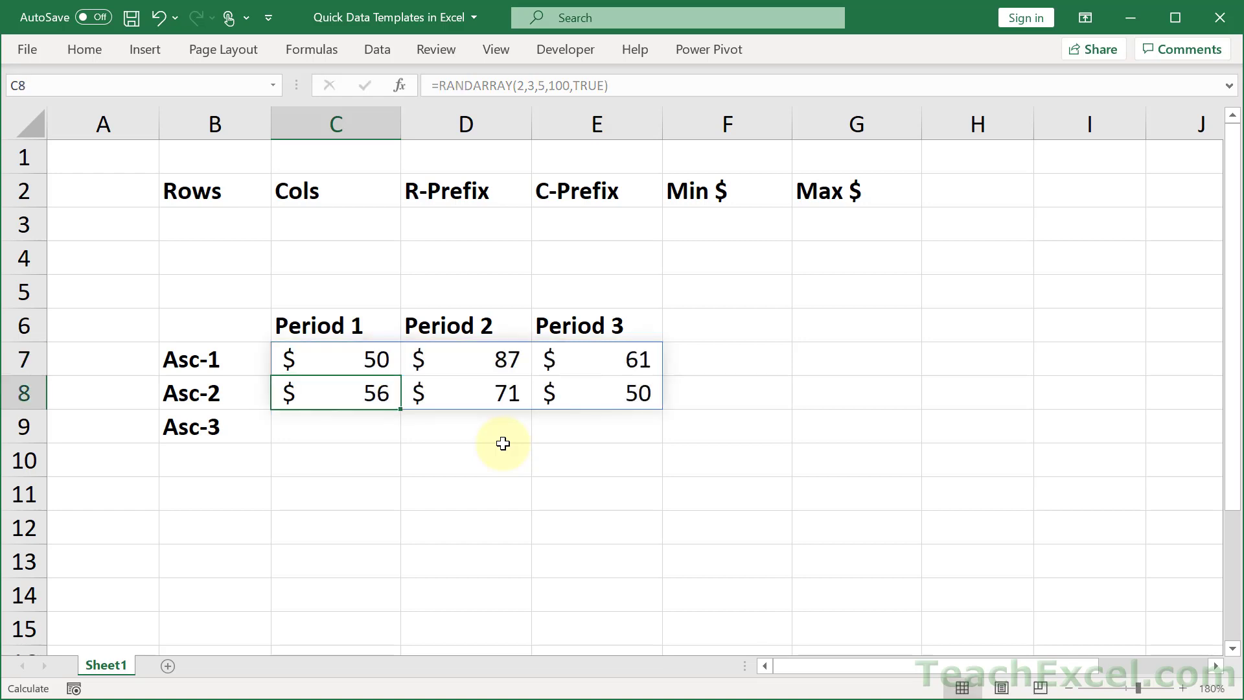
Change C7's formula to =RANDARRAY(3,6,5,100,TRUE) so the table spills across C7:H9.
double_click(355, 356)
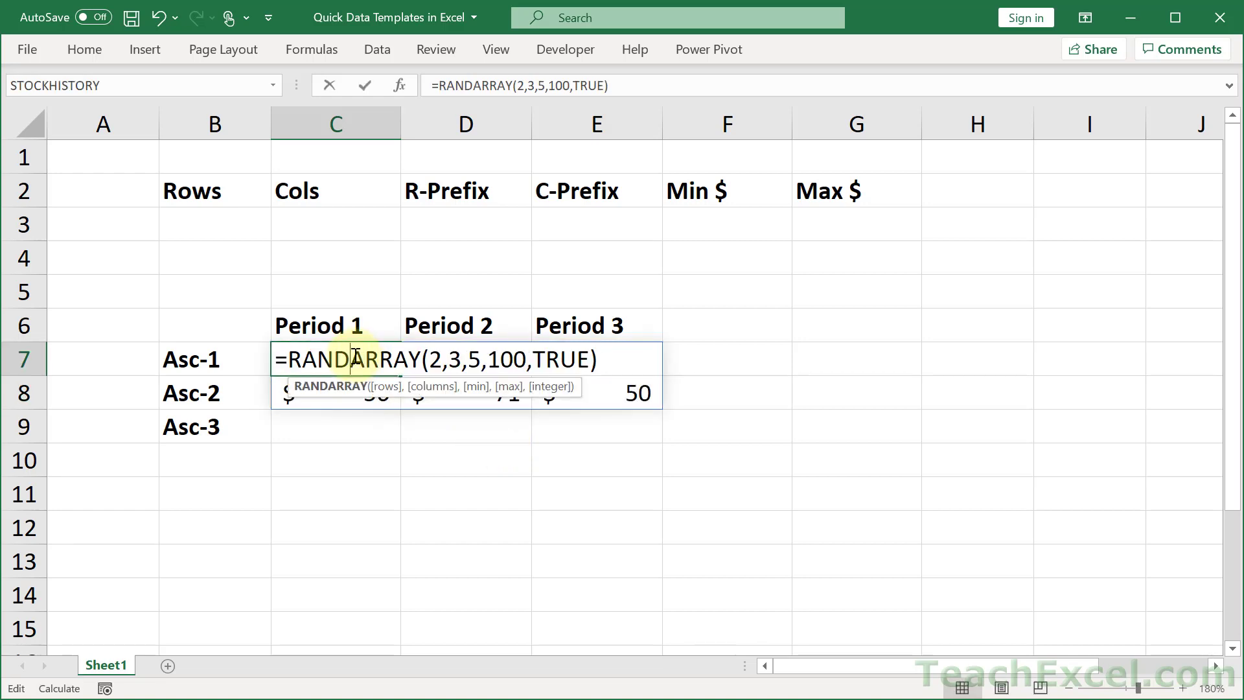
click(439, 357)
key(BackSpace)
text(3)
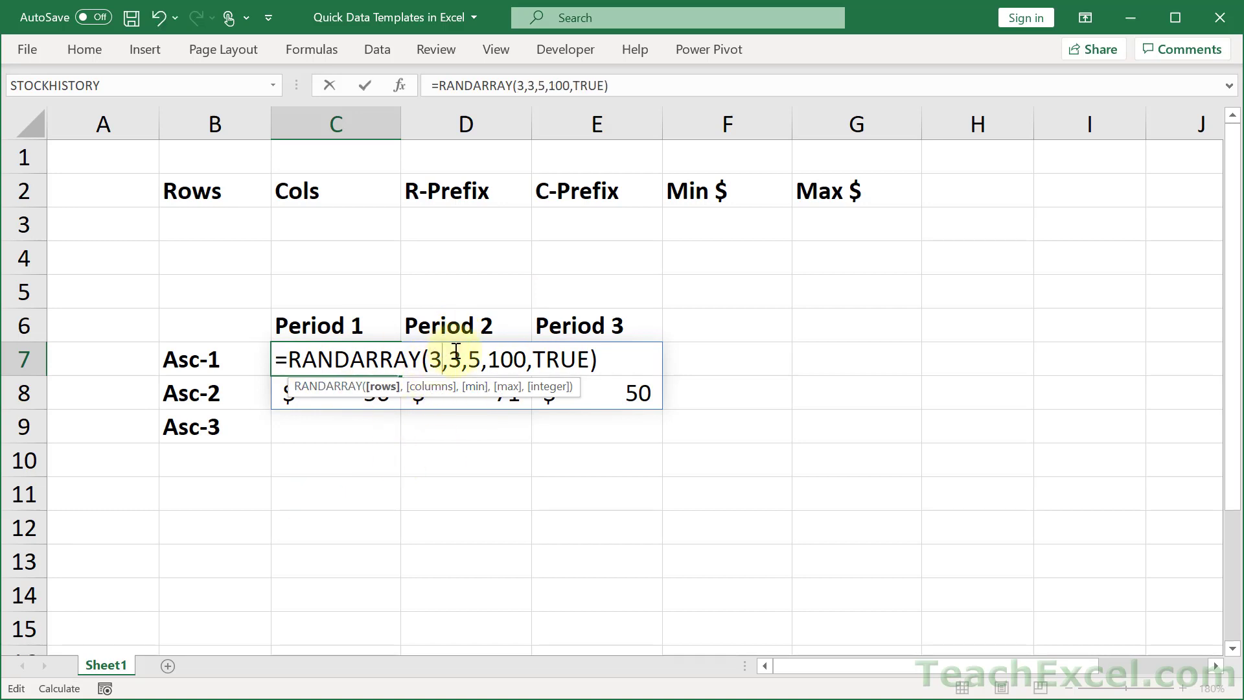
click(462, 358)
key(BackSpace)
text(6)
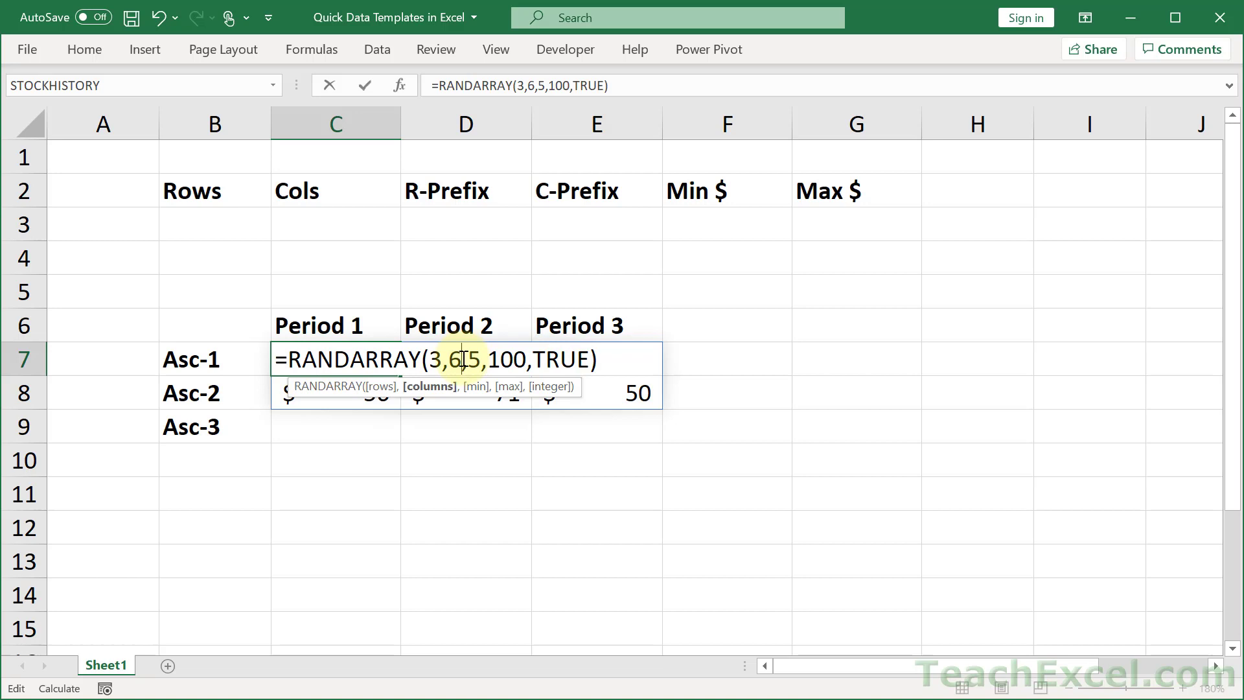
key(Return)
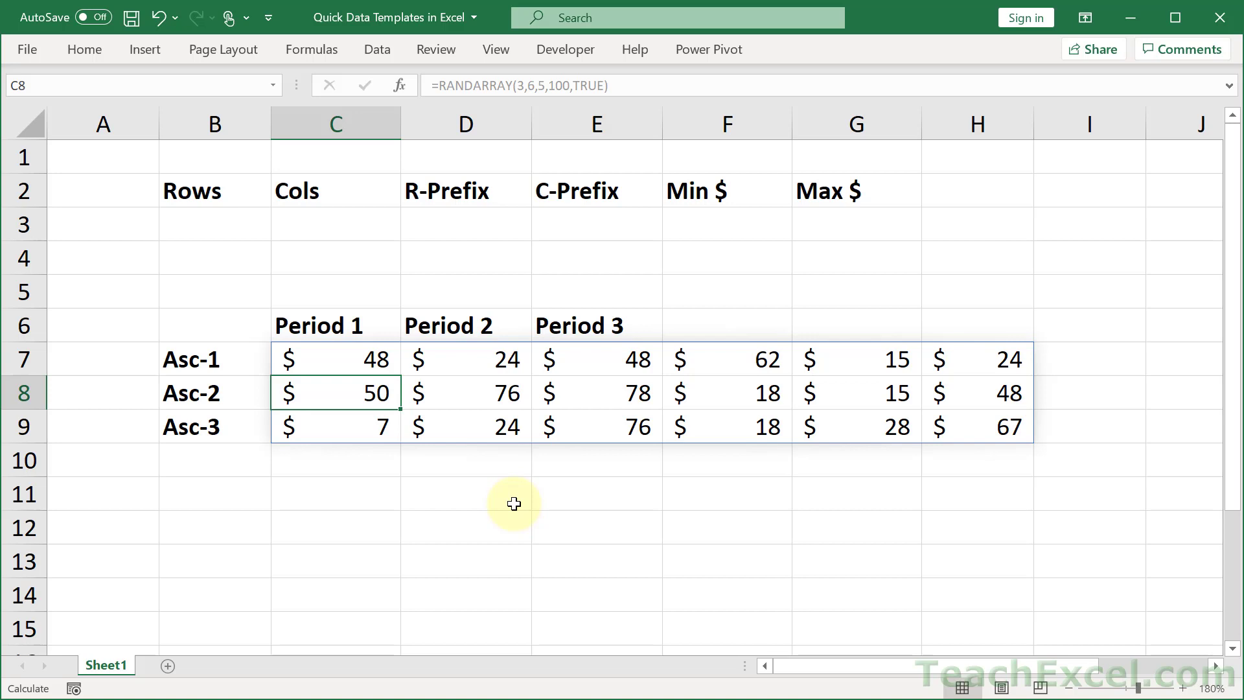
Inspect the C6 header formula and the C7 RANDARRAY formula without changing them.
click(325, 319)
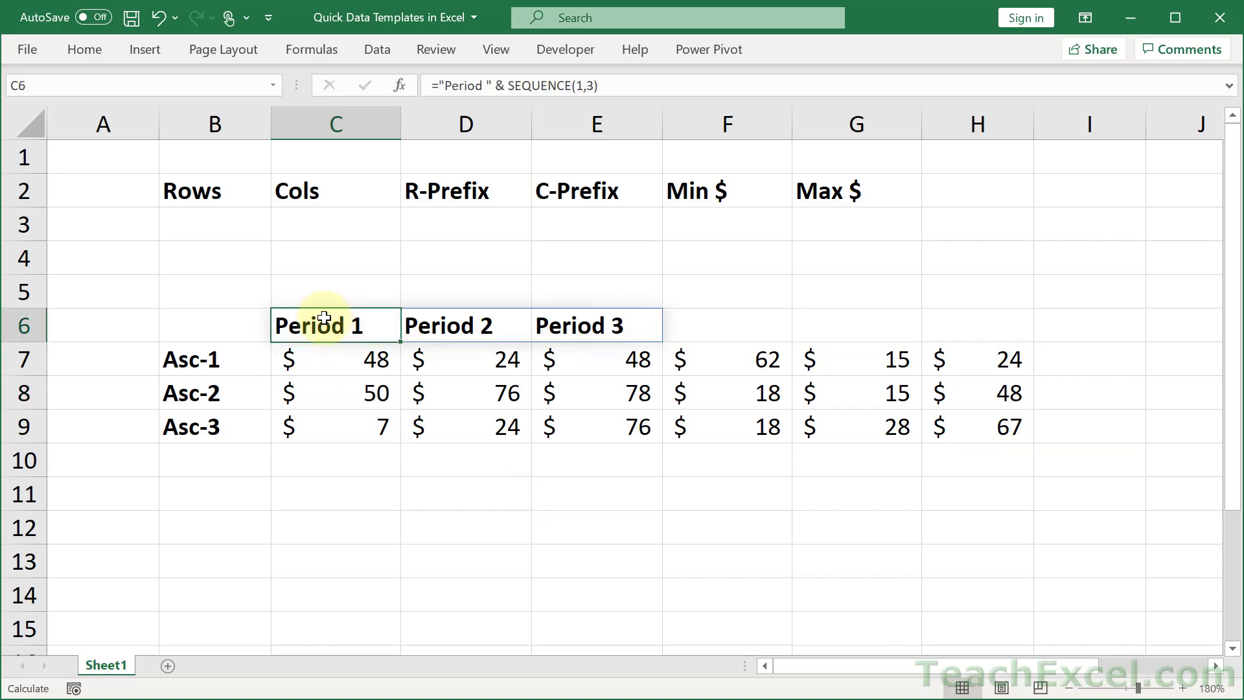
double_click(324, 319)
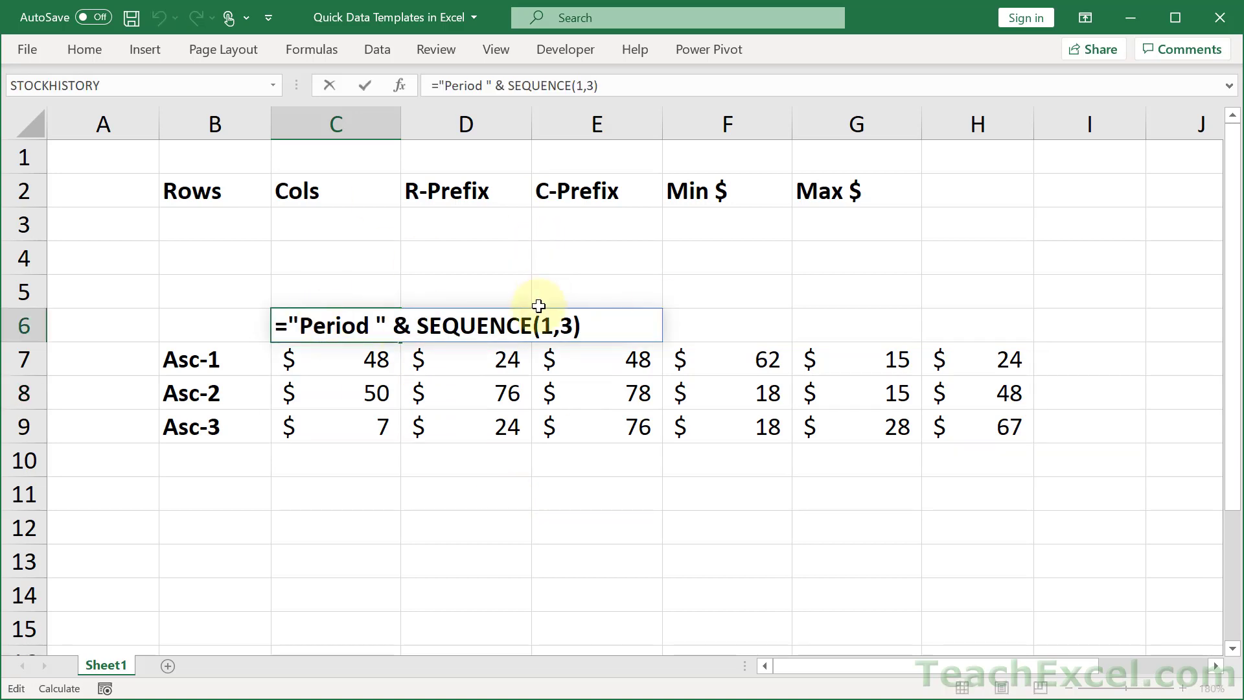
key(Escape)
double_click(333, 358)
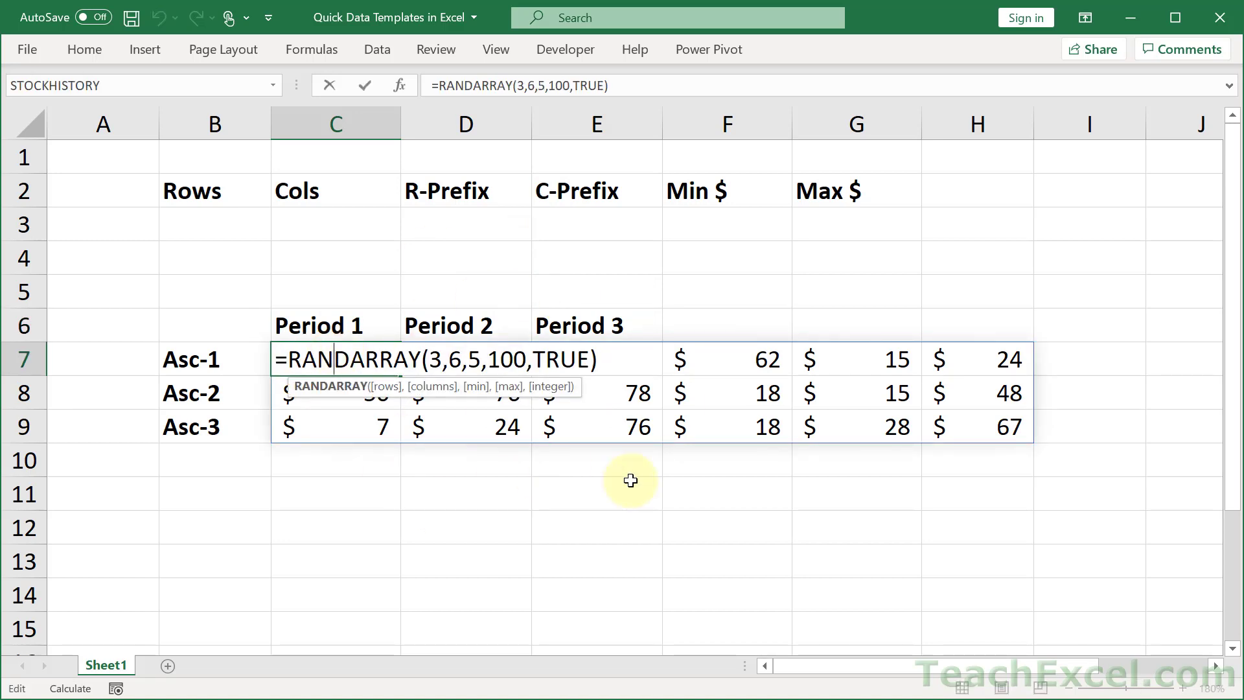
key(Escape)
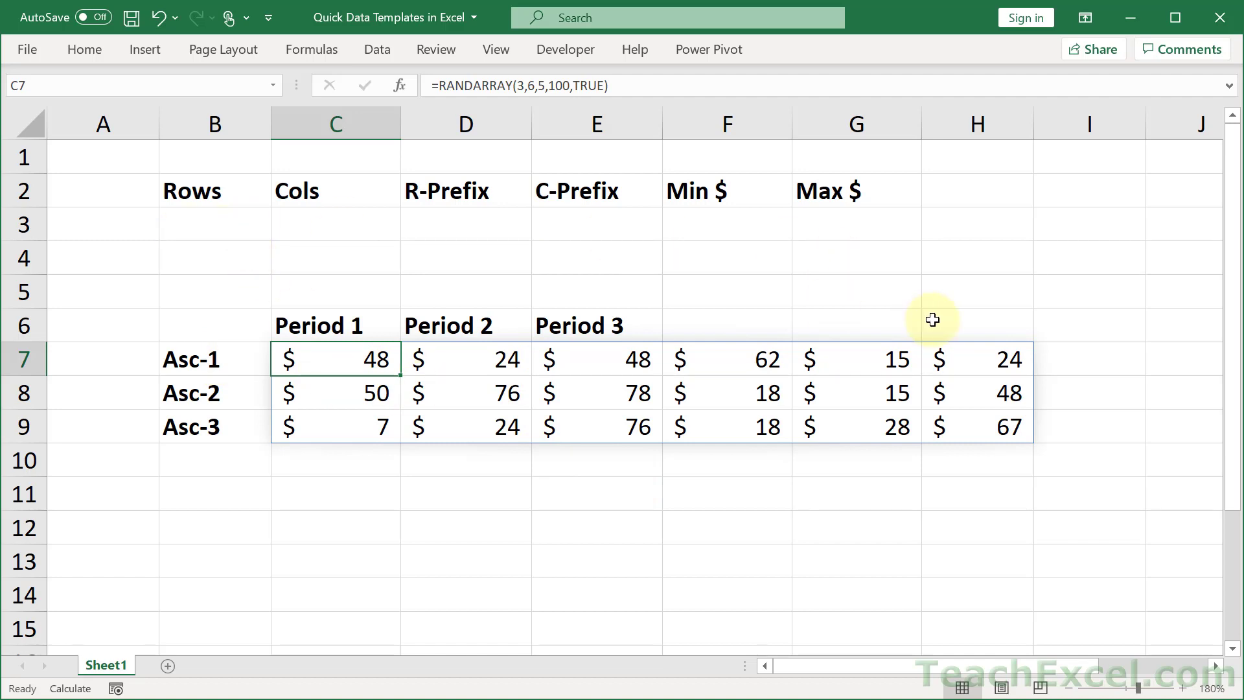
Enter Rows 2, Cols 3 and R-Prefix Asc in B3:D3.
click(188, 230)
text(2)
key(Tab)
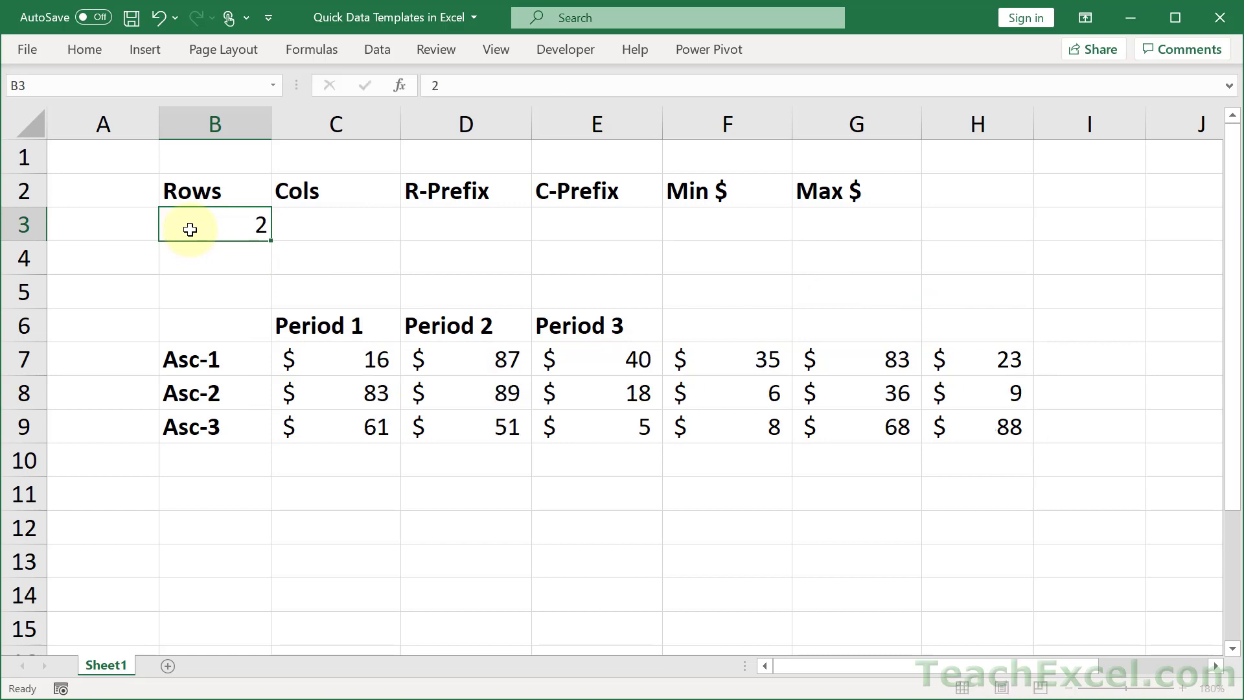
text(3)
key(Tab)
text(Asc)
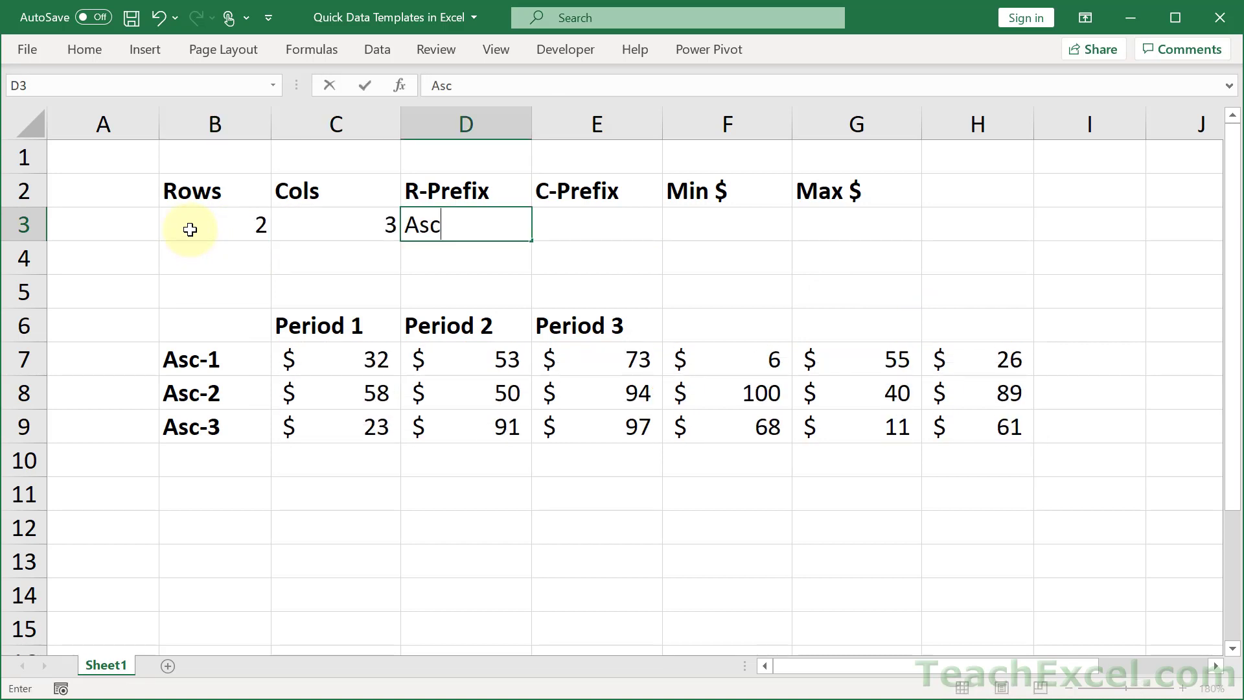
key(Tab)
Enter C-Prefix Period, Min $ 100 and Max $ 1,000 in E3:G3.
text(Period)
key(Tab)
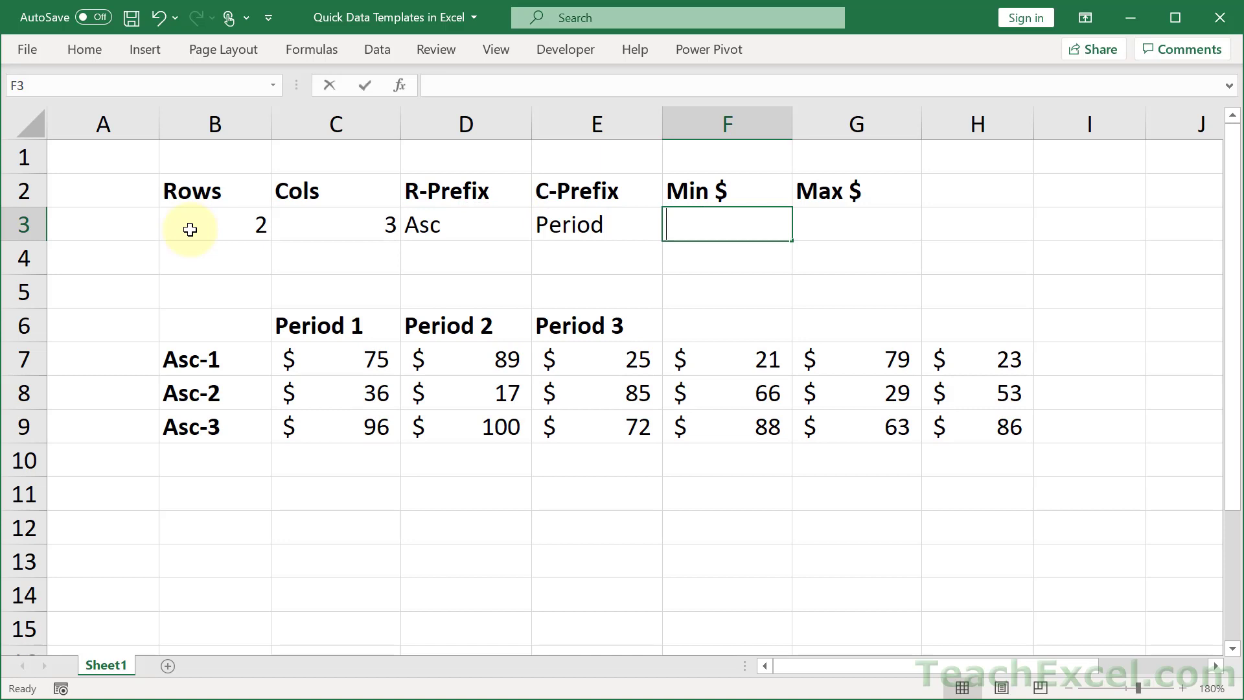
text(100)
key(Tab)
text(1,0)
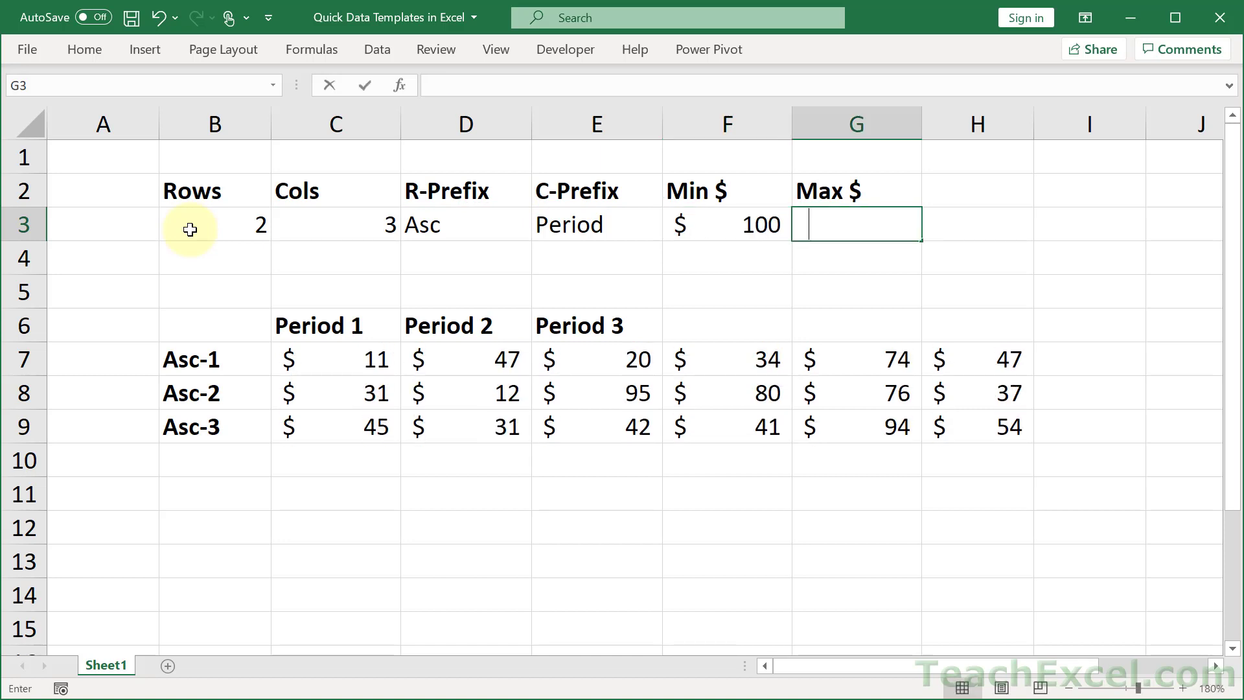
text(000)
key(Return)
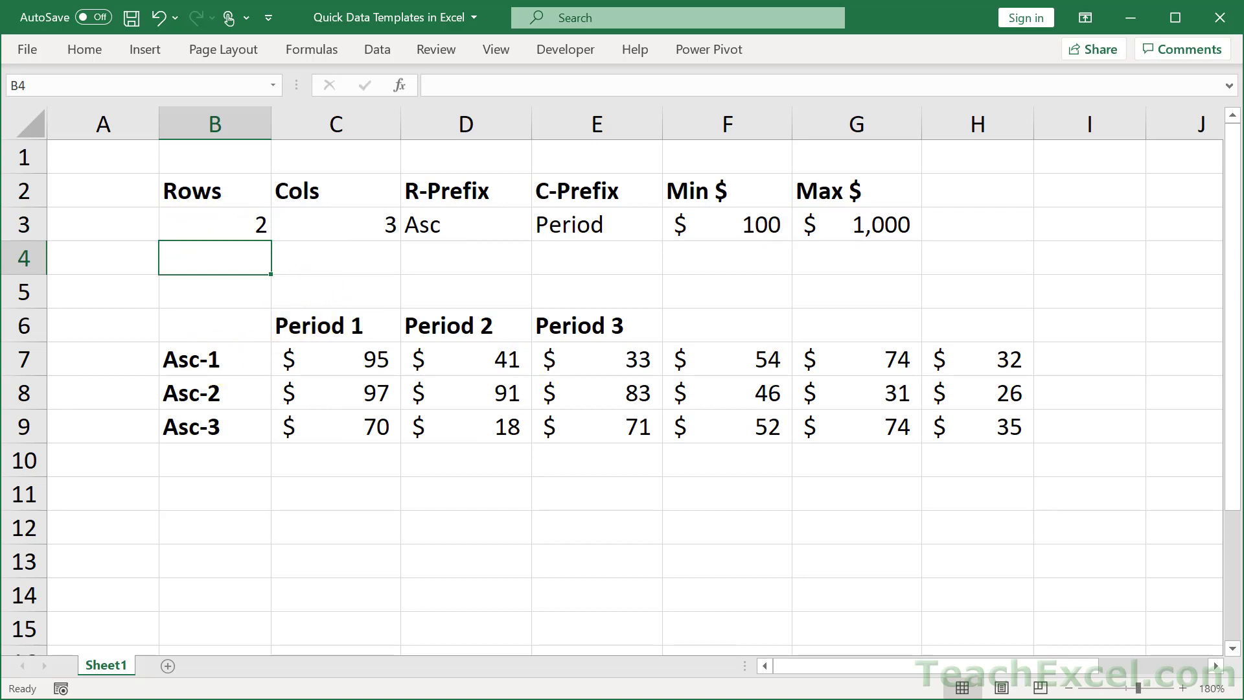
Change B7's row-label formula to =D3 & "-" & SEQUENCE(3).
double_click(206, 360)
key(BackSpace)
key(BackSpace)
key(BackSpace)
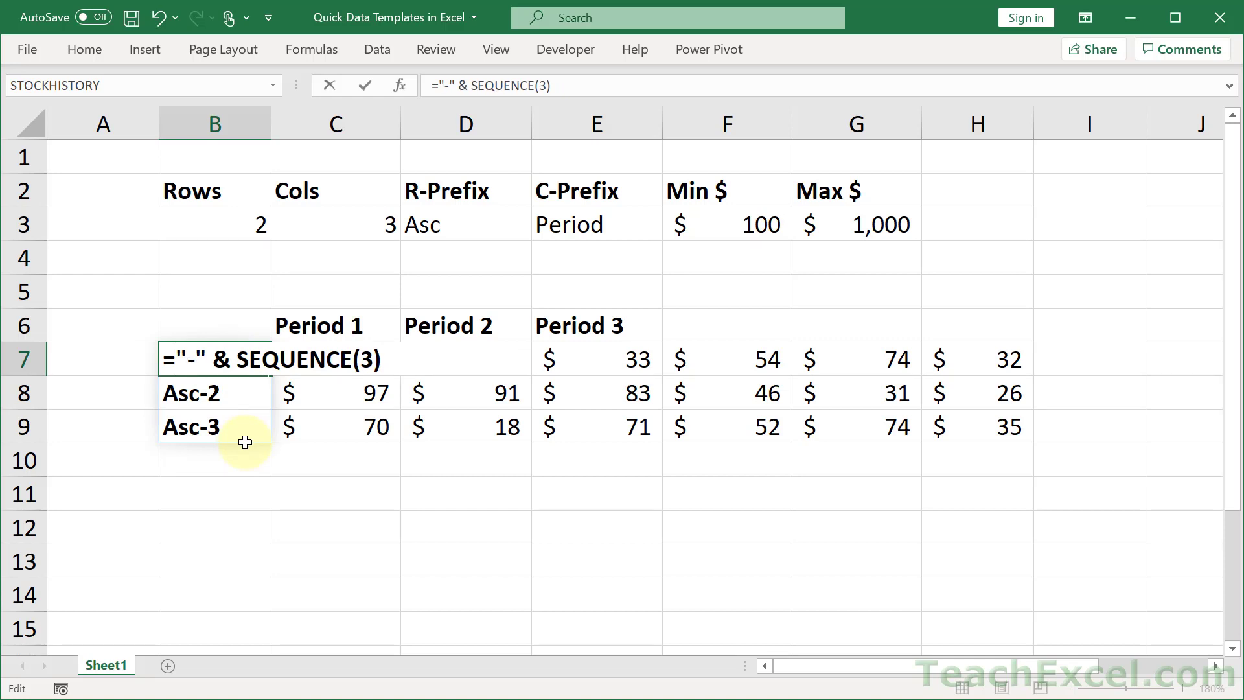
click(434, 220)
text(&)
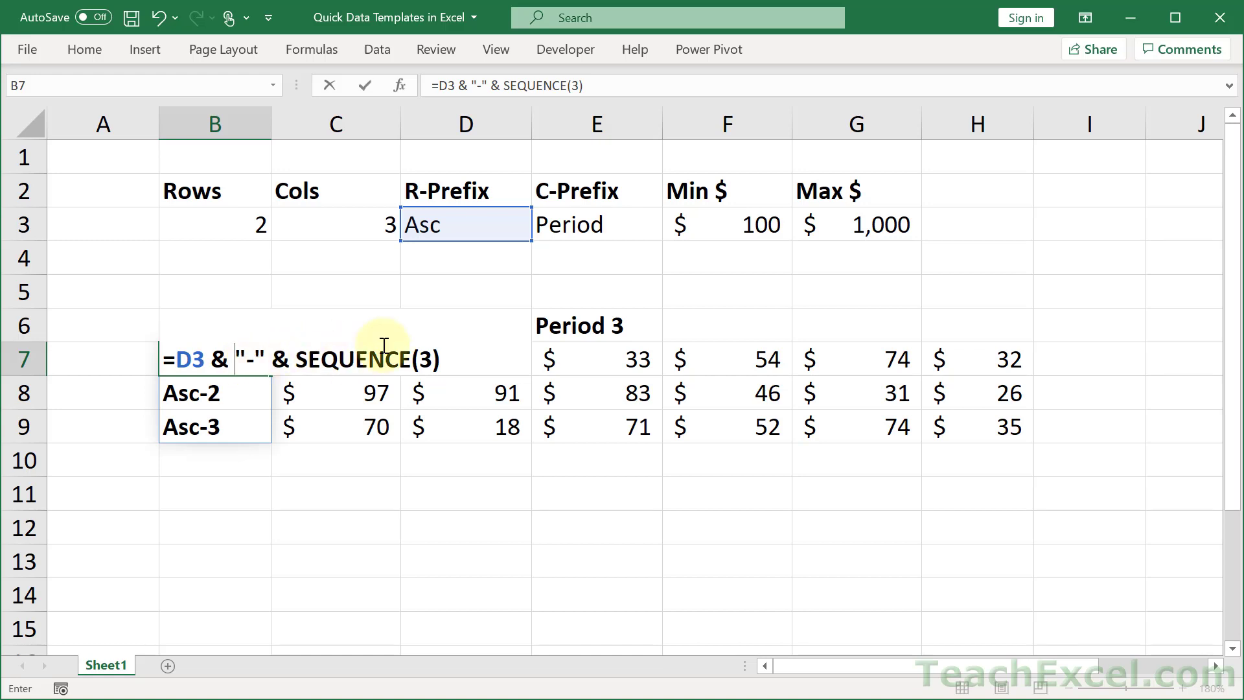
key(ctrl+Return)
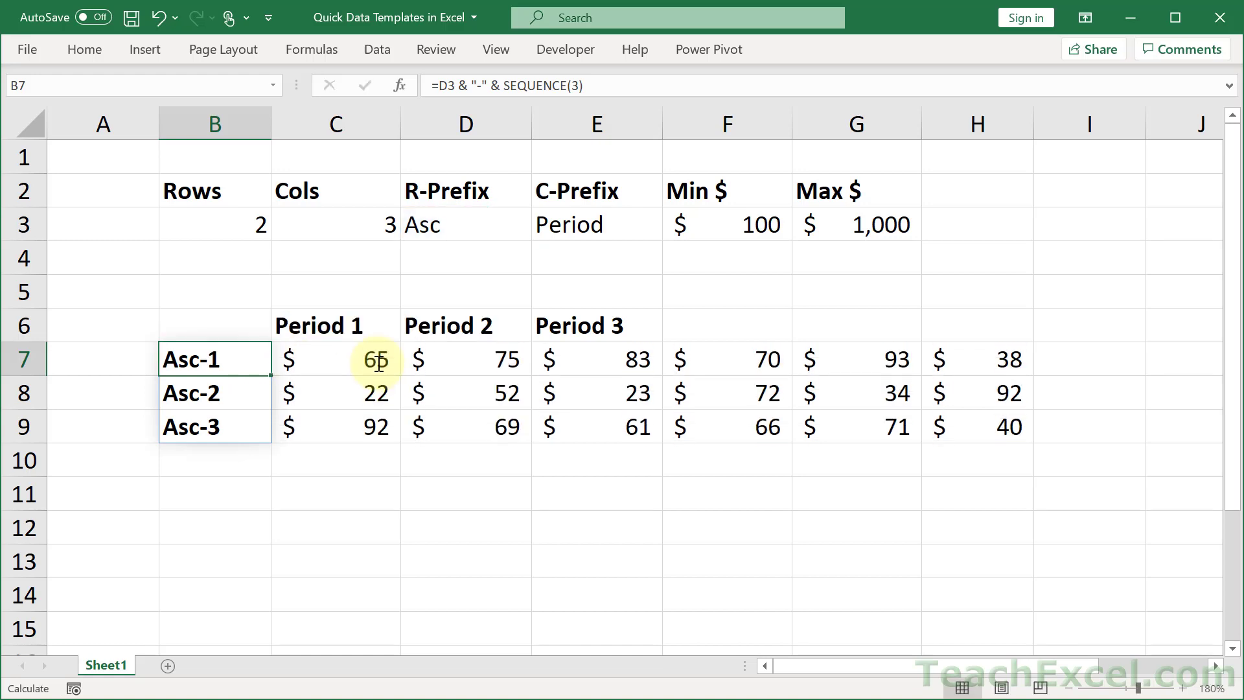
Change C6's header formula to =E3 & " " & SEQUENCE(1,3).
click(324, 329)
double_click(324, 328)
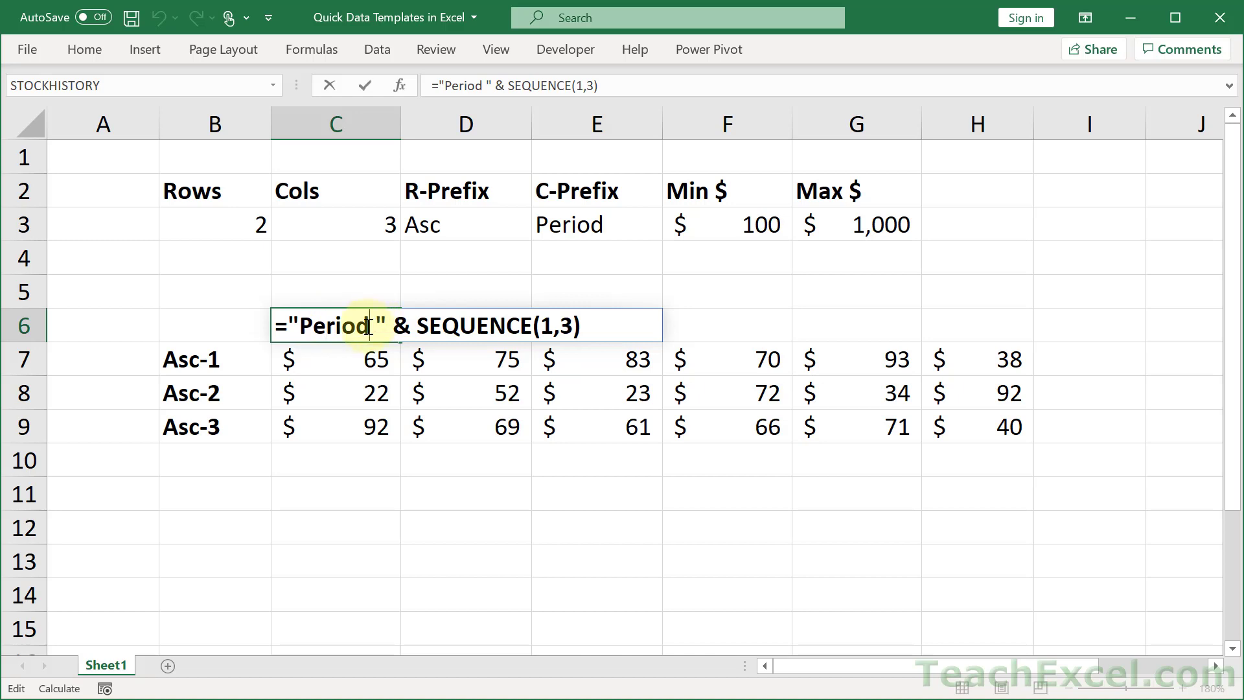
key(BackSpace)
key(BackSpace)
key(BackSpace)
key(BackSpace)
key(BackSpace)
key(BackSpace)
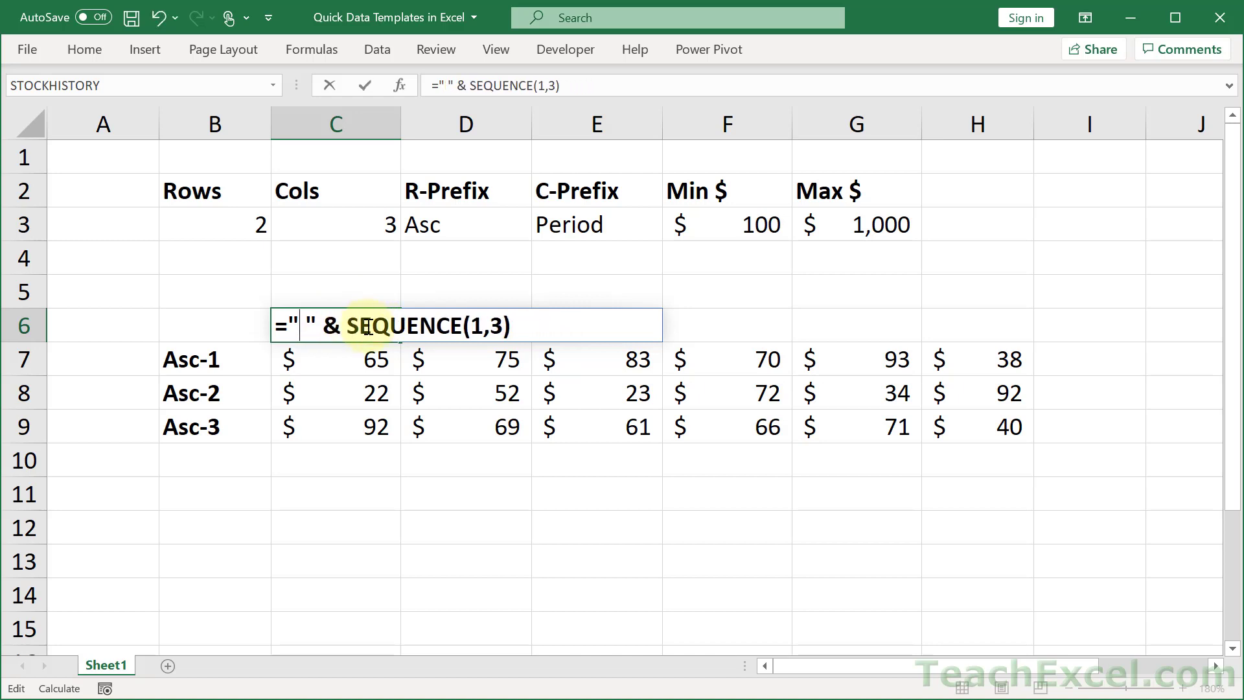
click(585, 224)
text(&)
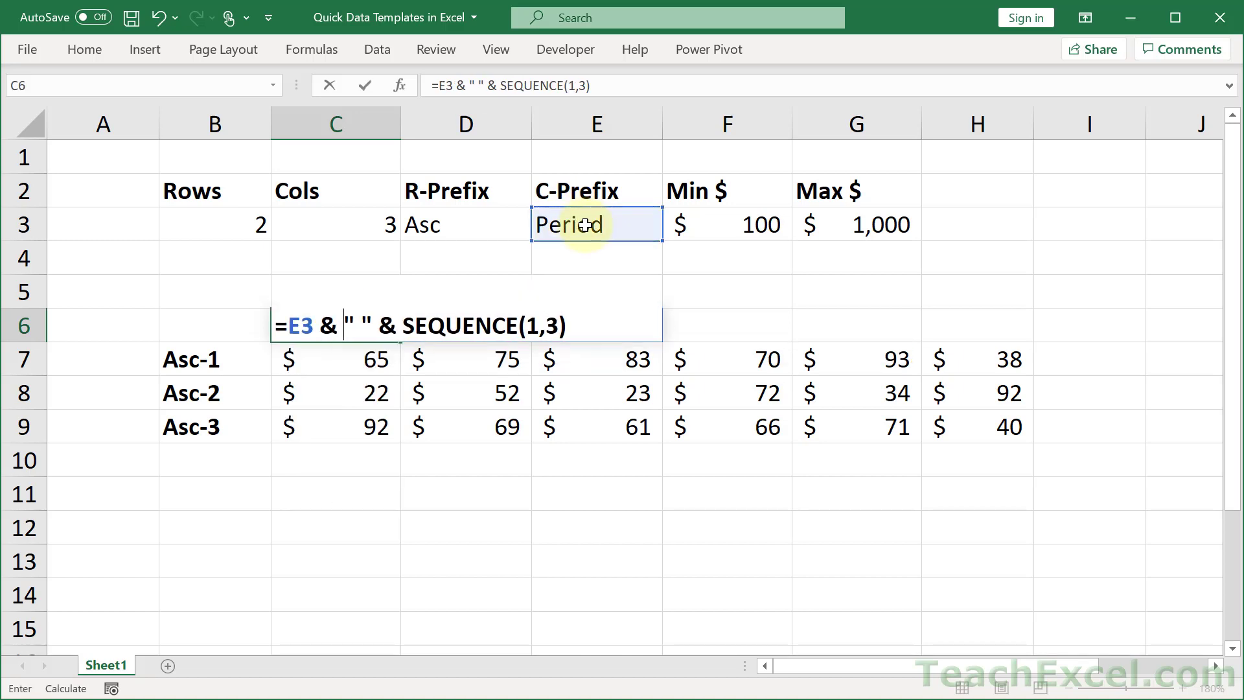
key(Return)
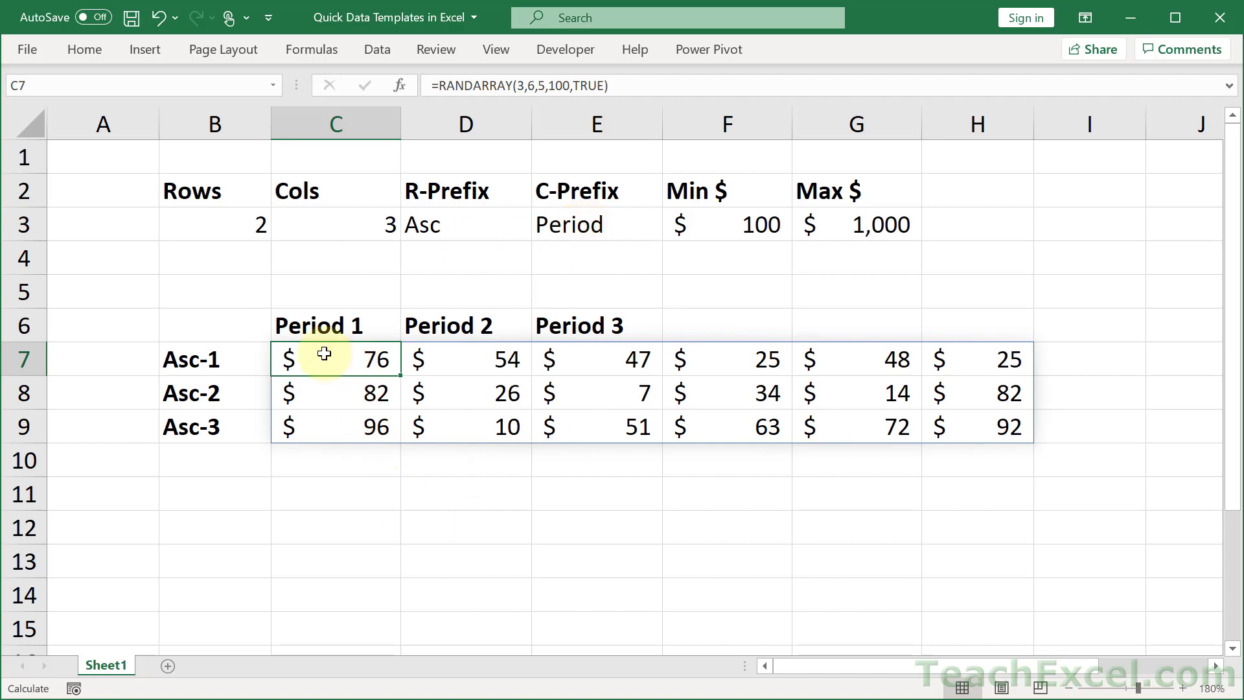
Change B7's formula to =D3 & "-" & SEQUENCE(B3), giving labels Asc-1 and Asc-2.
double_click(230, 359)
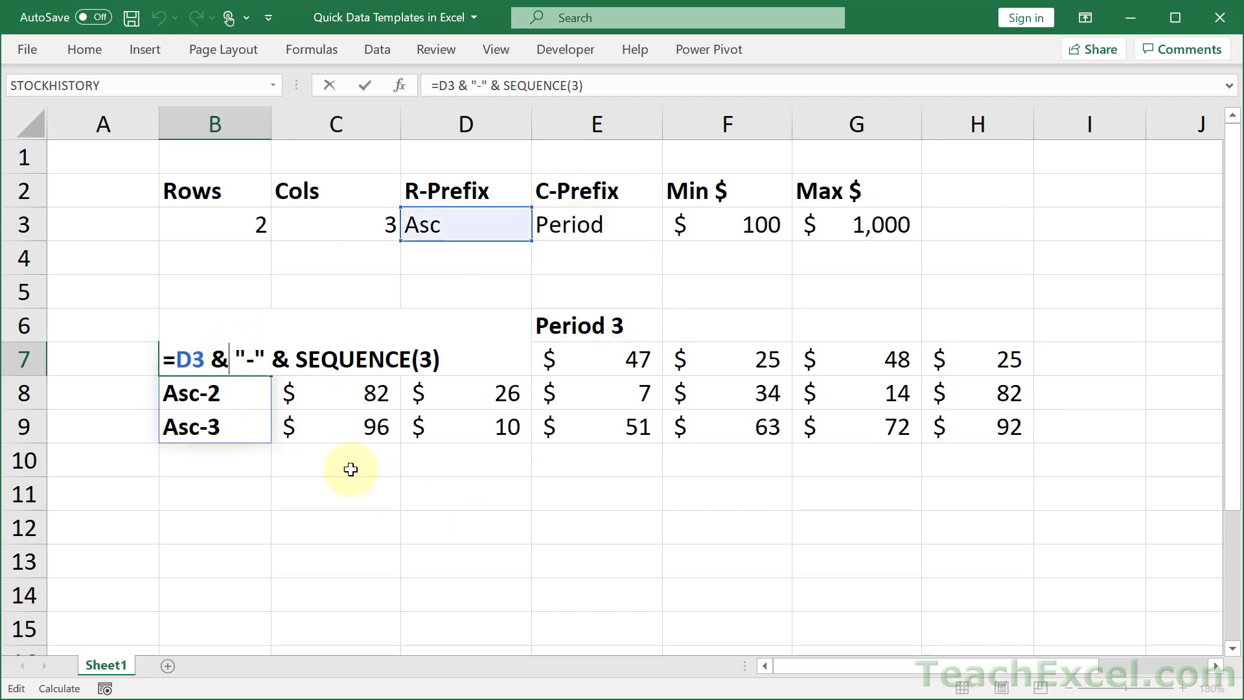
click(430, 358)
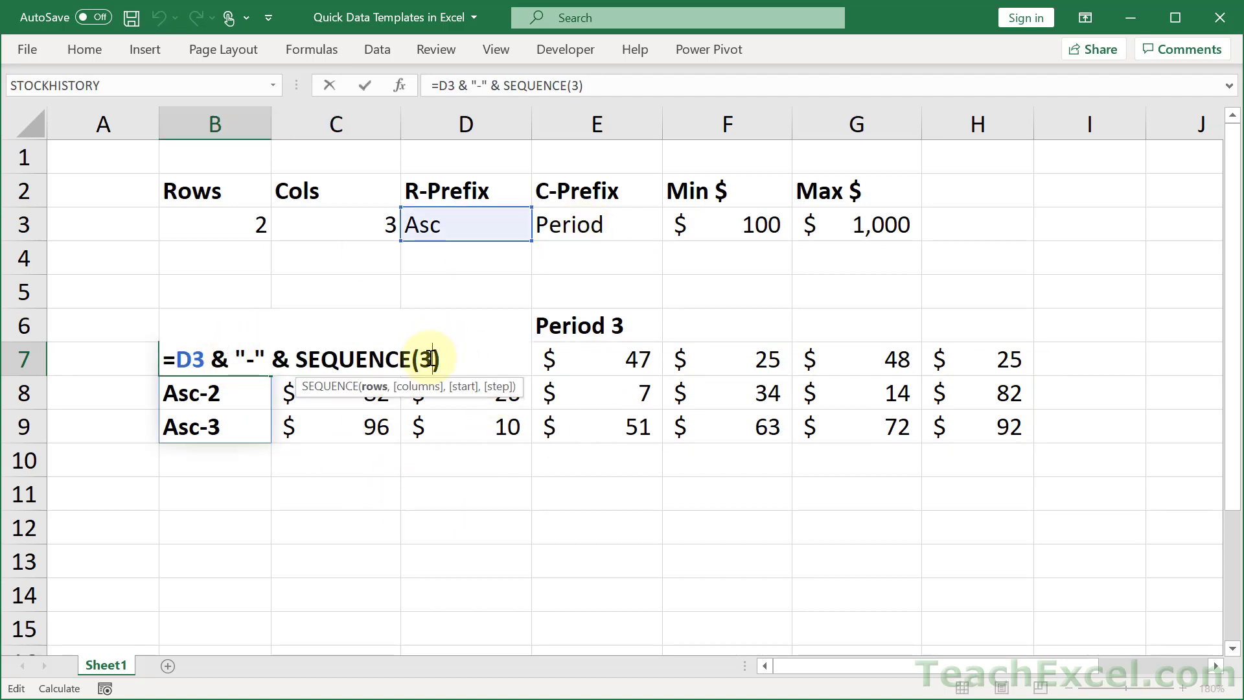
key(BackSpace)
click(234, 217)
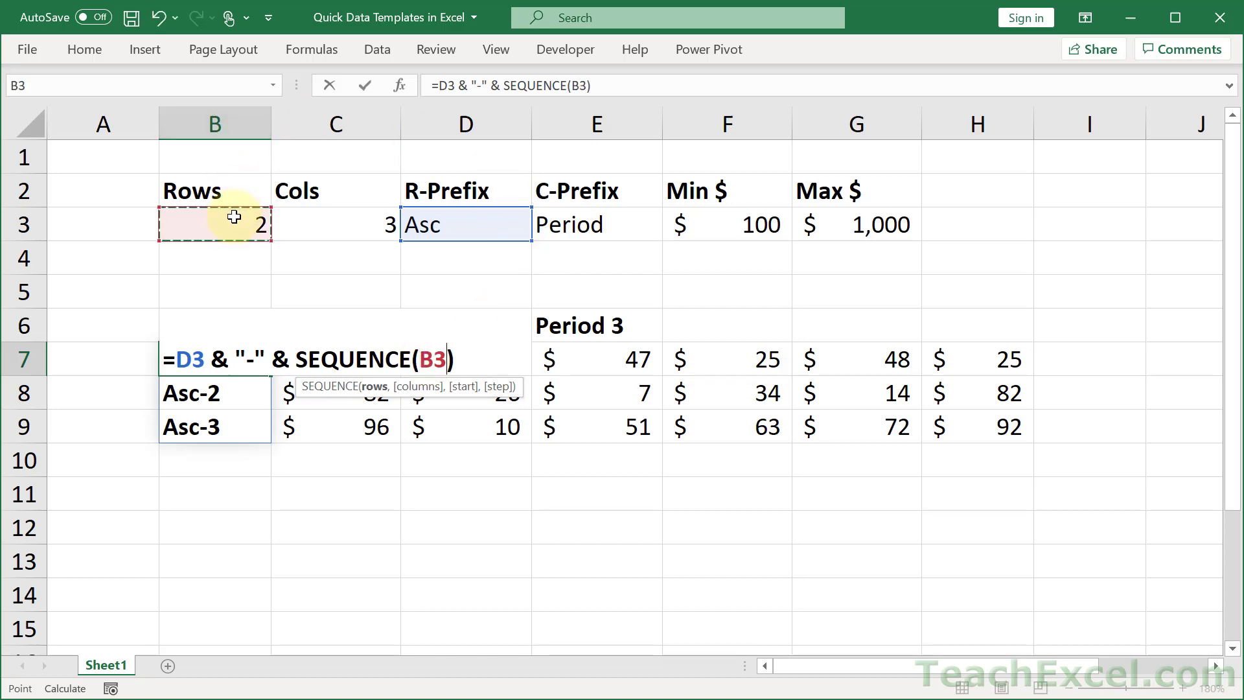
key(Return)
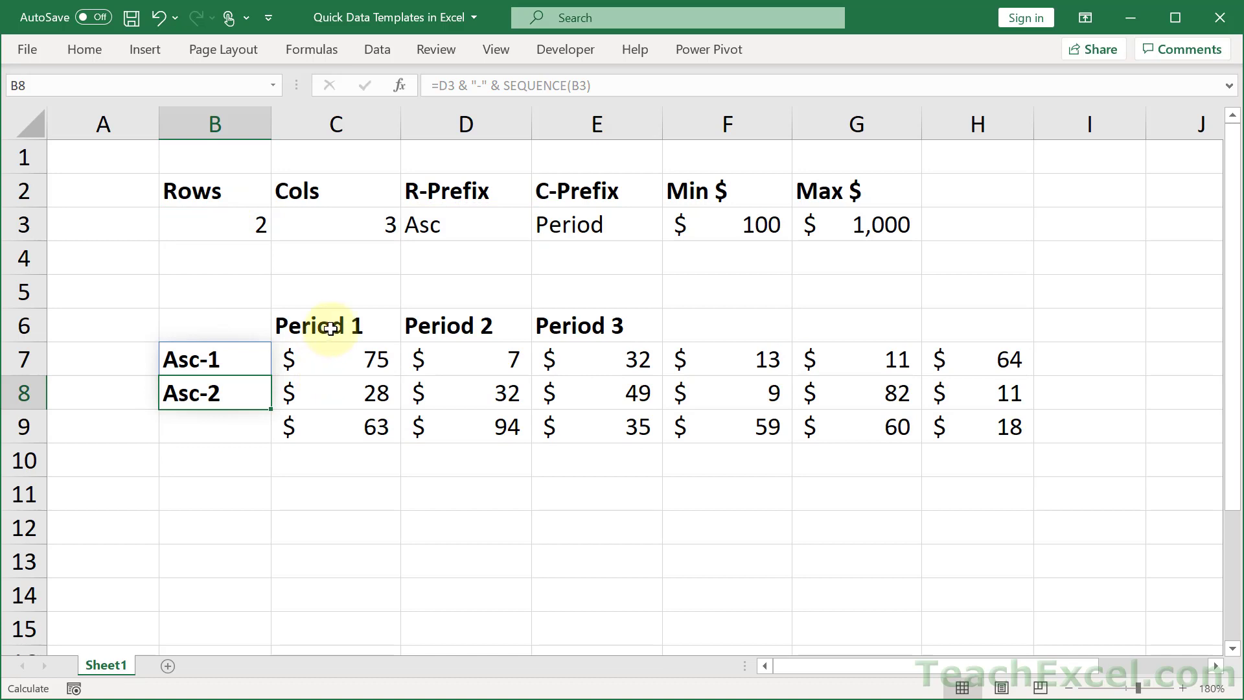
Replace the fixed column count in C6's SEQUENCE with a reference to C3.
double_click(337, 325)
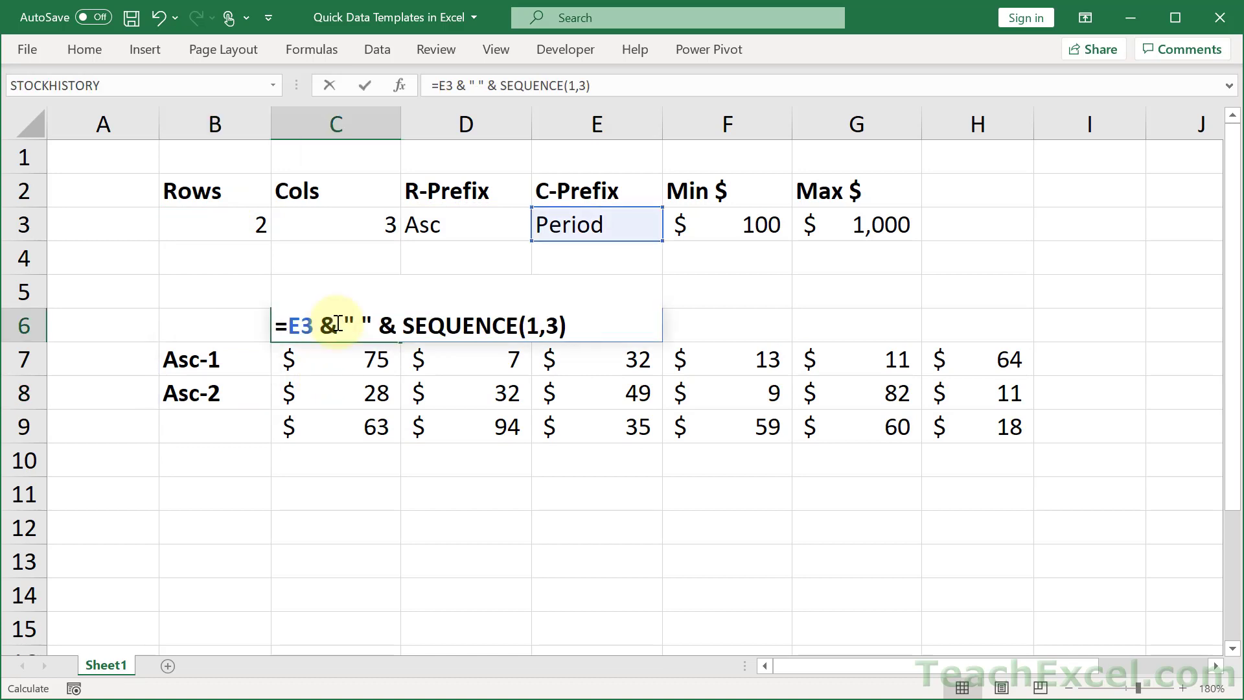
click(557, 323)
key(BackSpace)
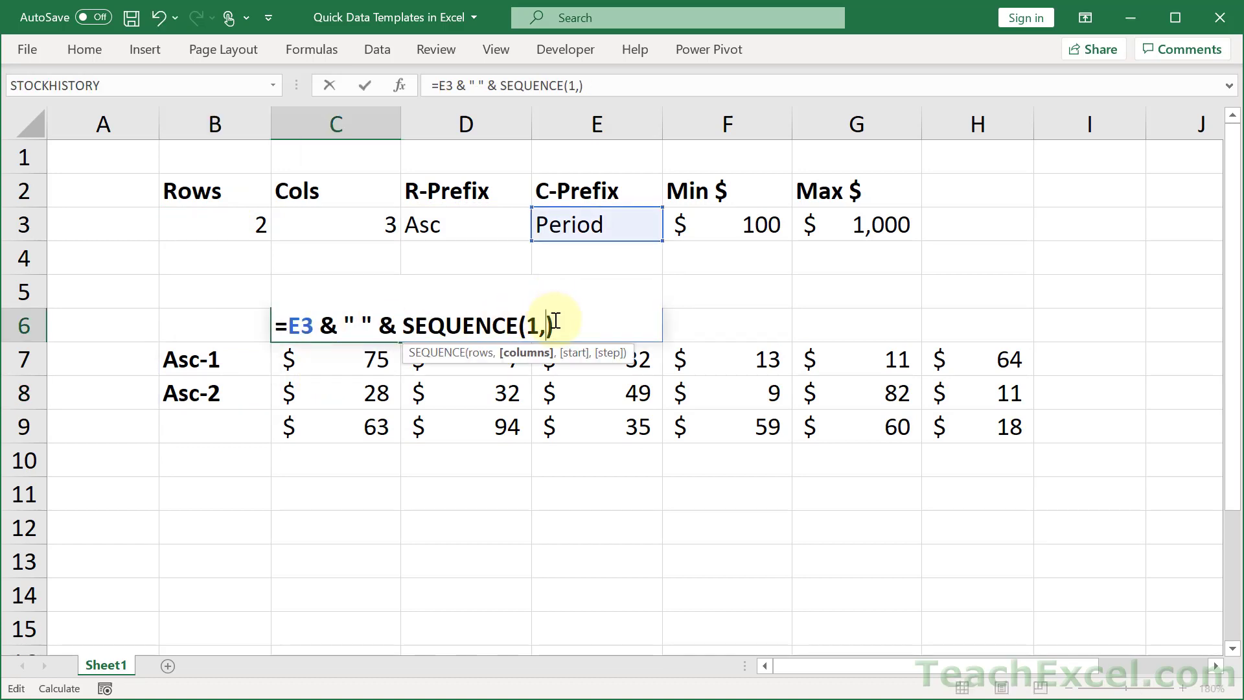
click(350, 225)
Commit the header formula and point C7's RANDARRAY rows and columns at B3 and C3.
key(Return)
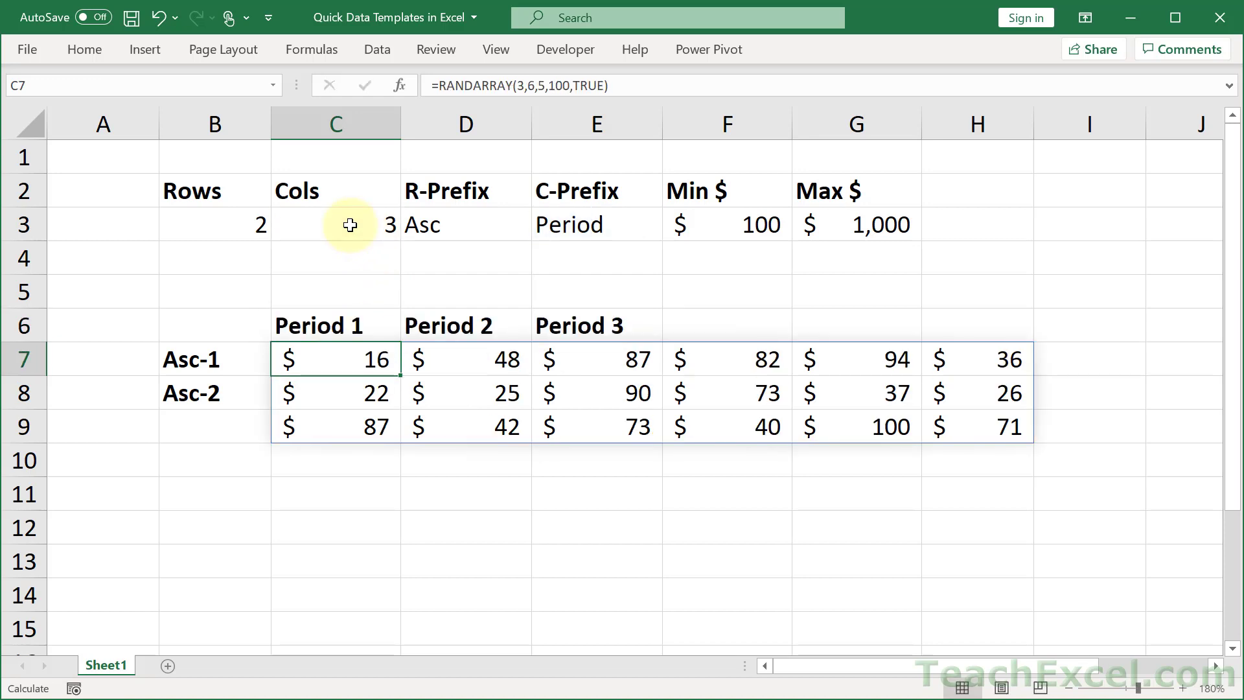
double_click(314, 360)
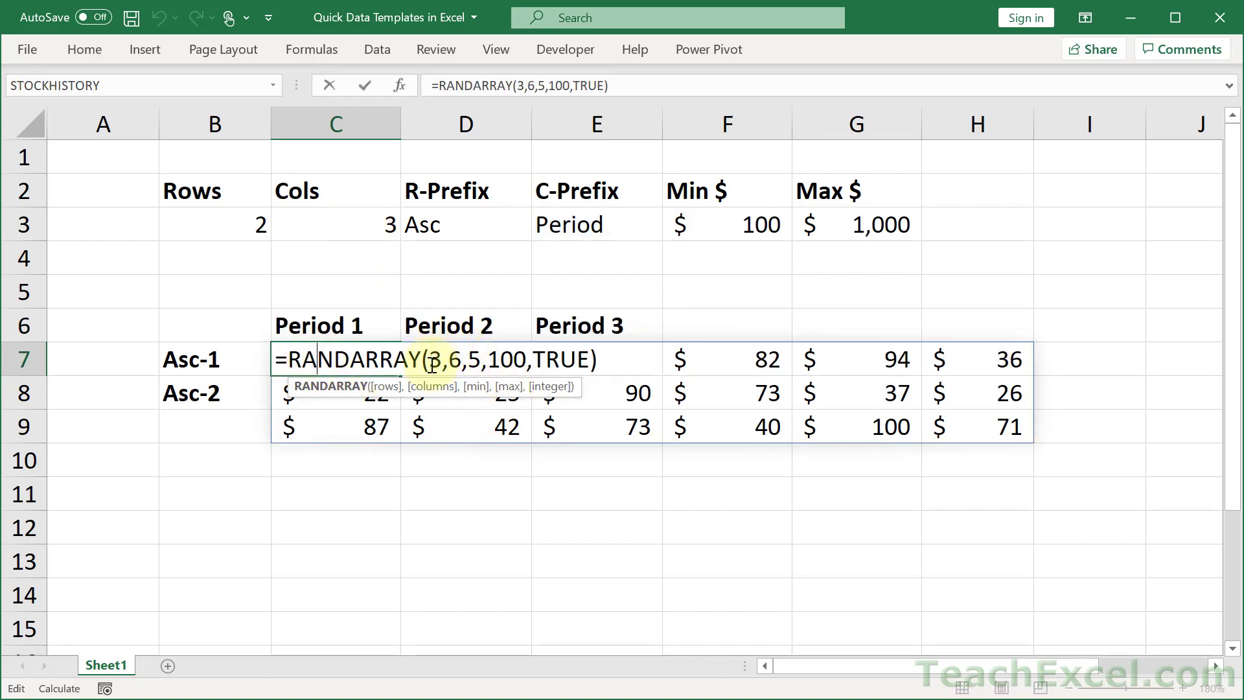
click(432, 361)
key(Delete)
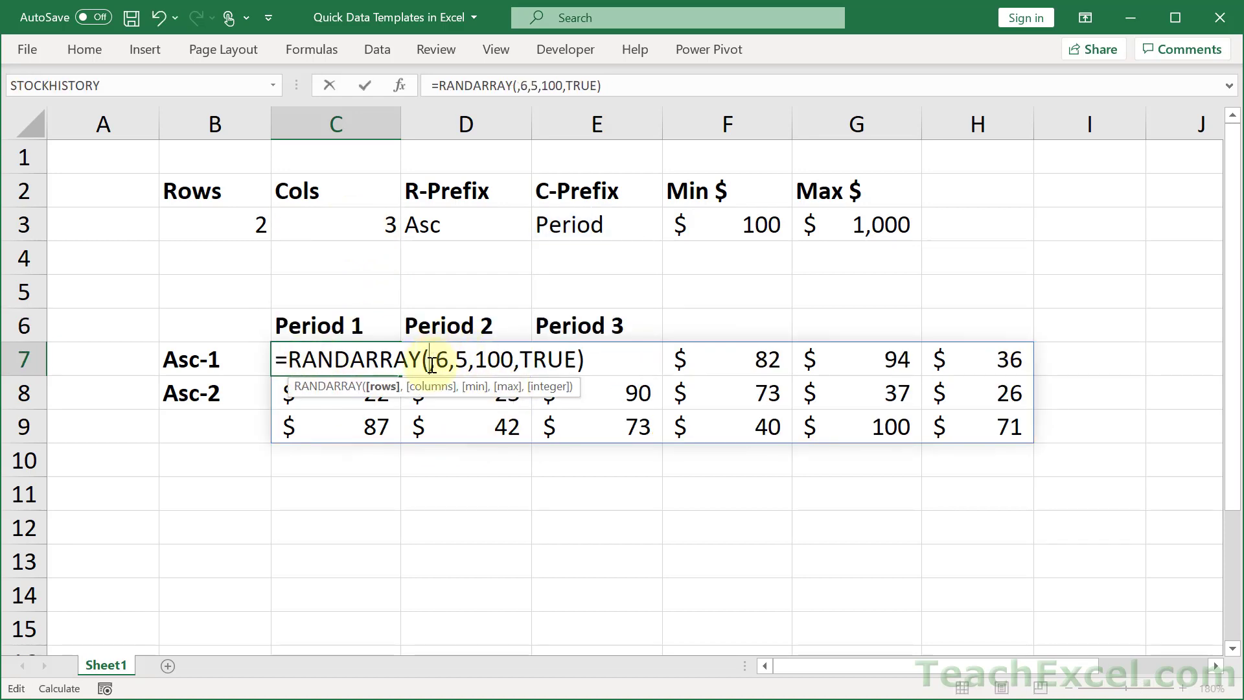
click(226, 222)
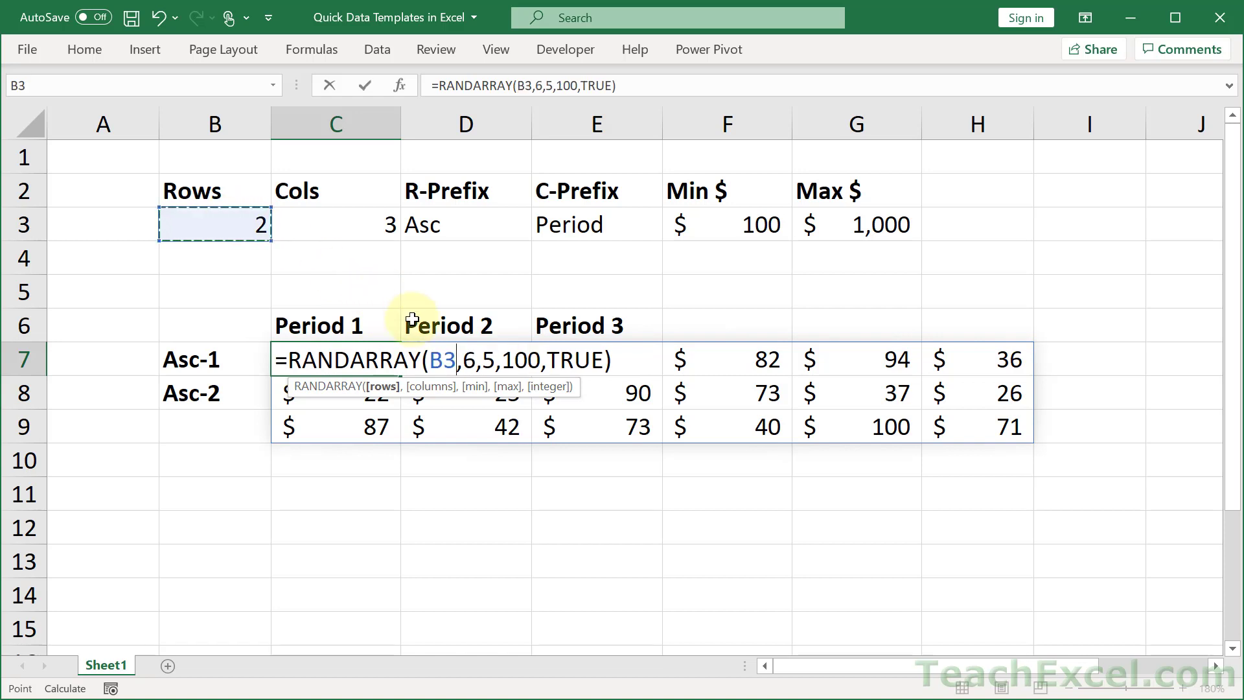
click(465, 363)
key(Delete)
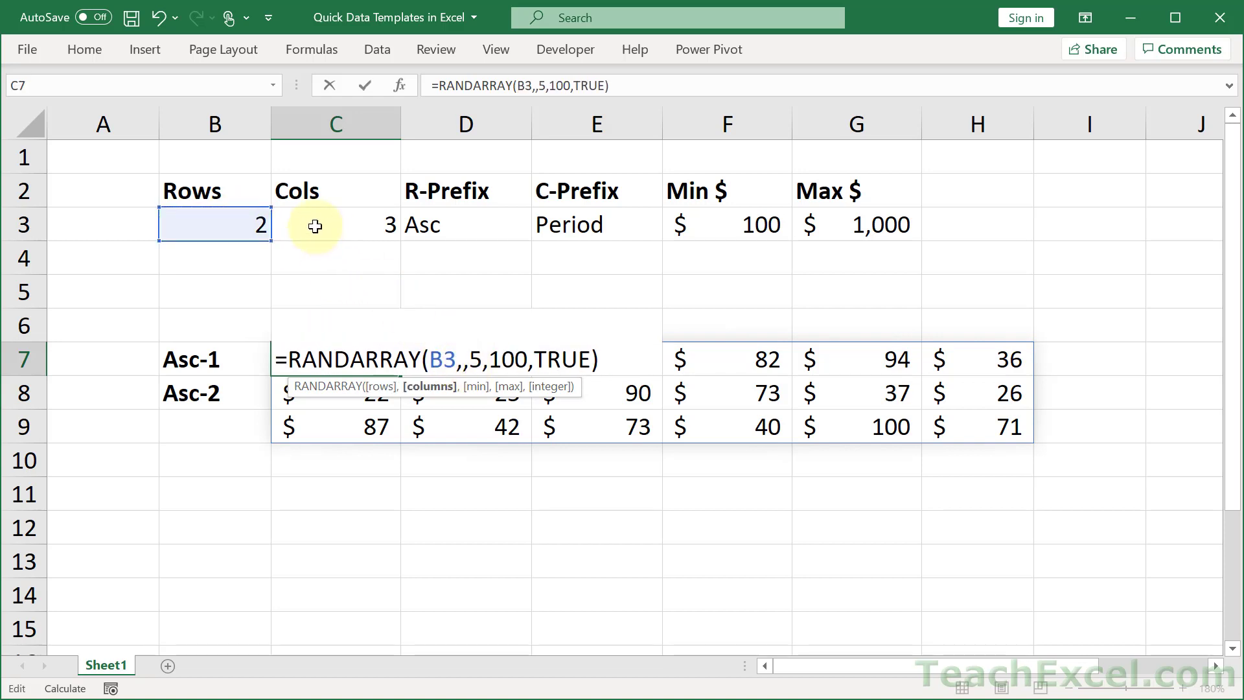
click(315, 226)
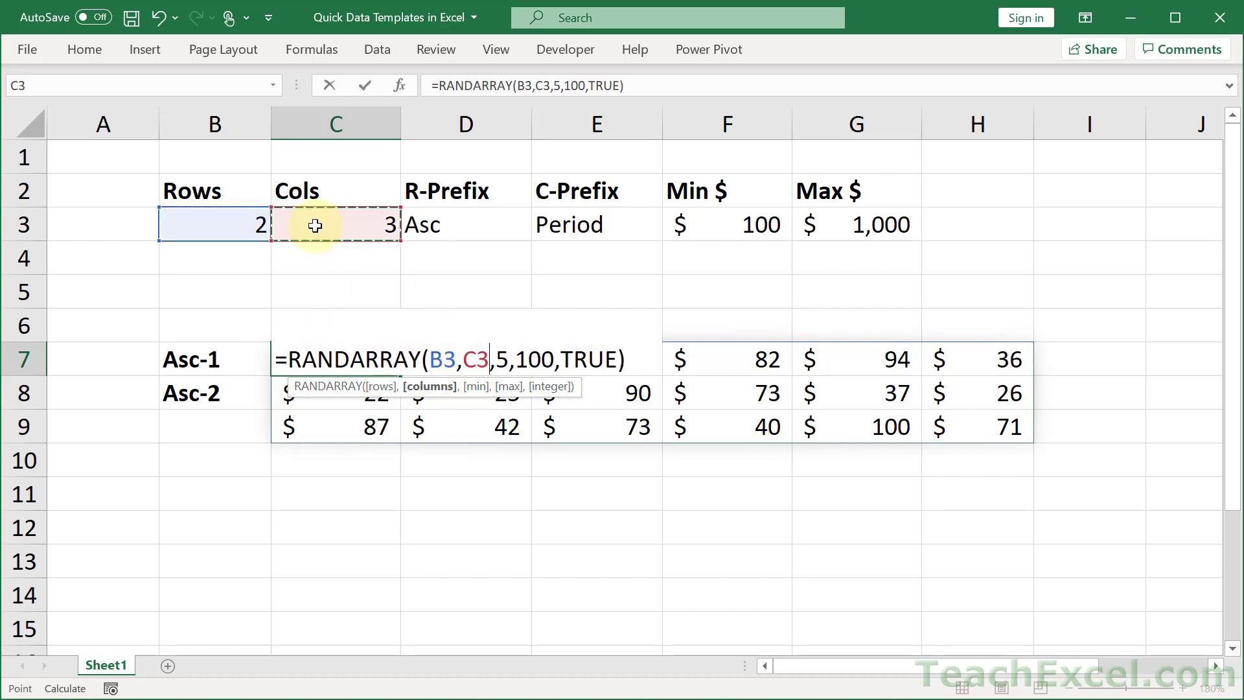
Point RANDARRAY's minimum and maximum at F3 and G3, giving =RANDARRAY(B3,C3,F3,G3,TRUE).
click(496, 360)
key(Delete)
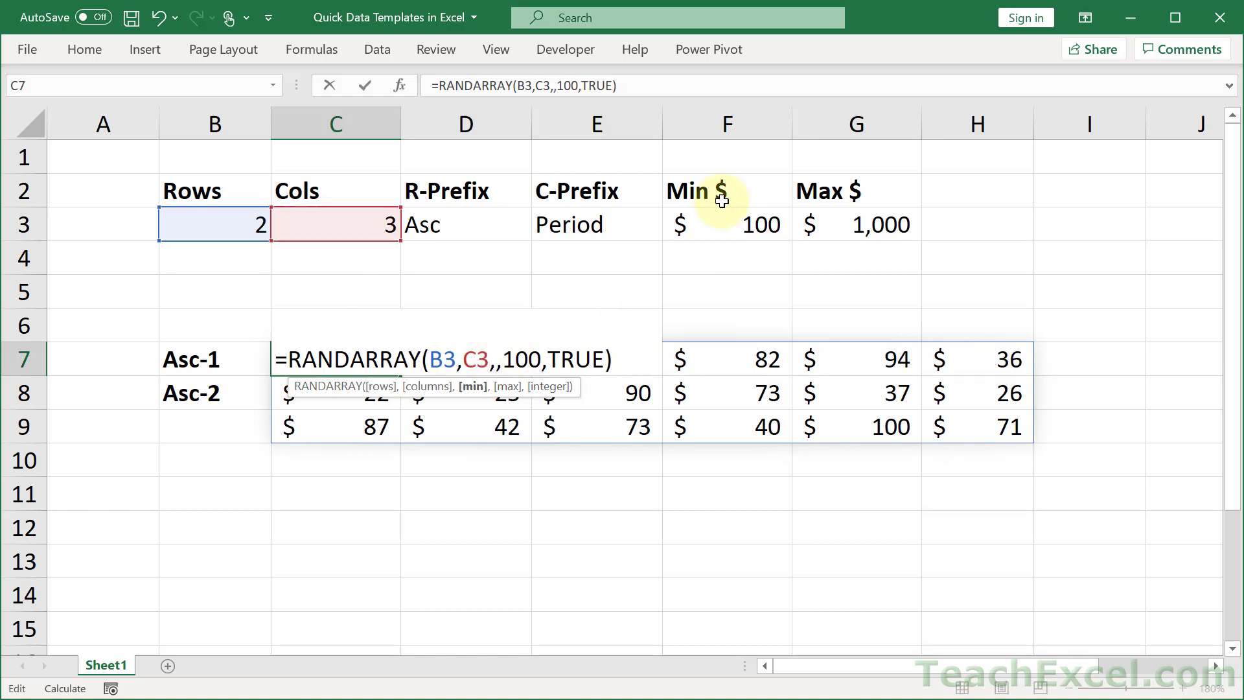
click(729, 224)
click(527, 360)
key(Delete)
key(Delete)
key(Delete)
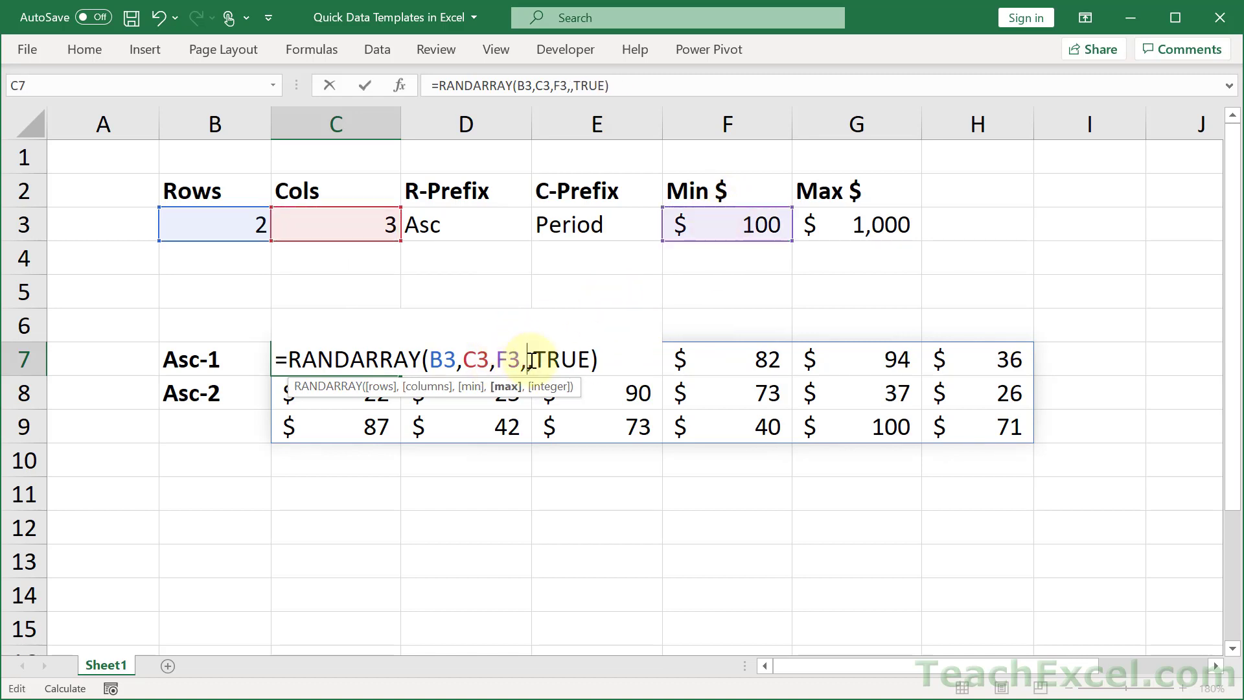
click(888, 219)
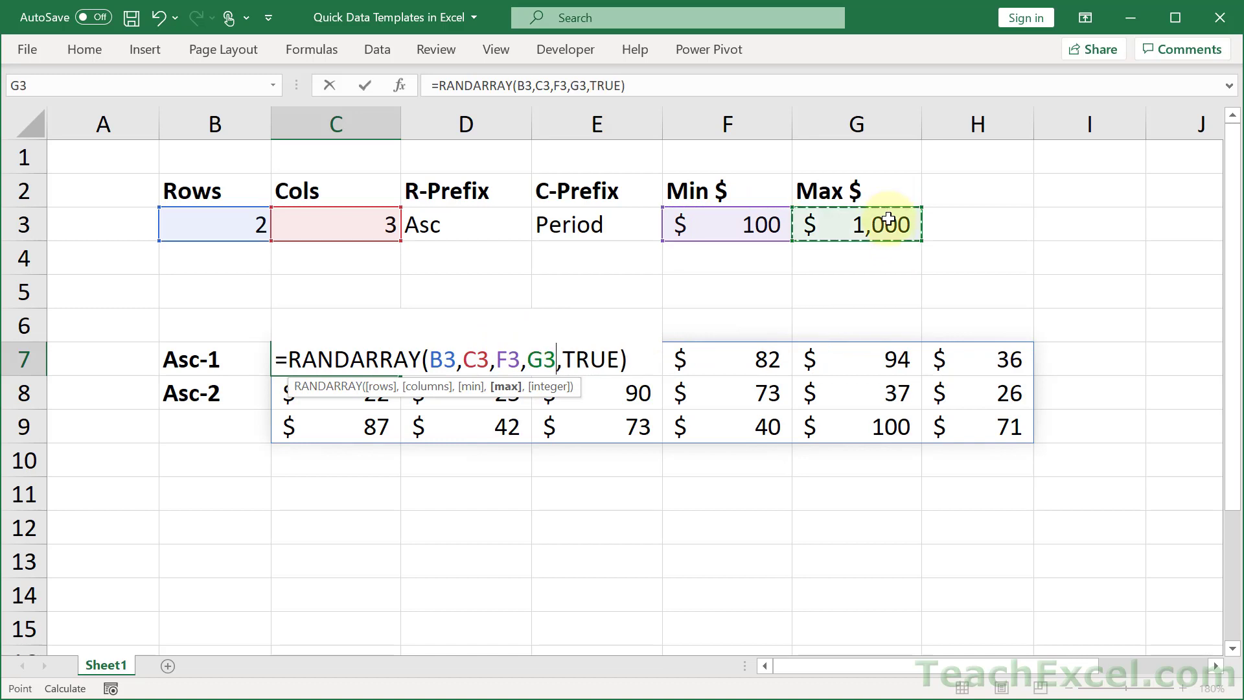
key(Return)
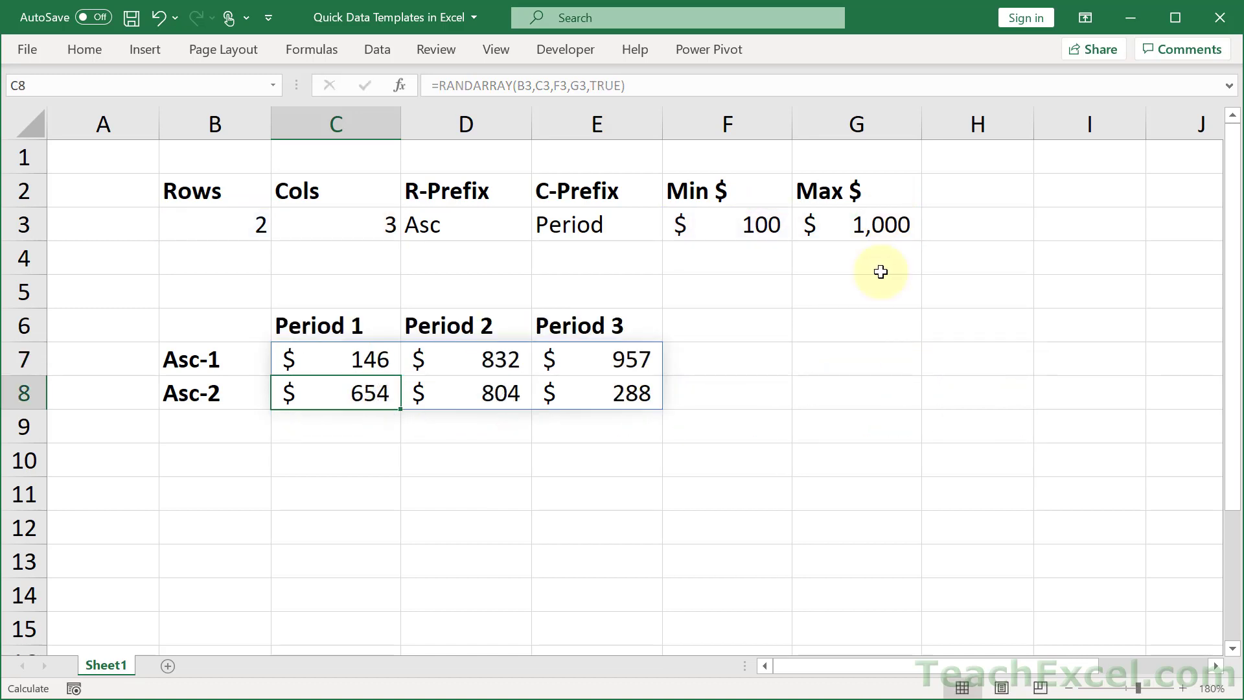
Give B3 a list validation with source 1,2,3,4,5,6,7.
click(214, 222)
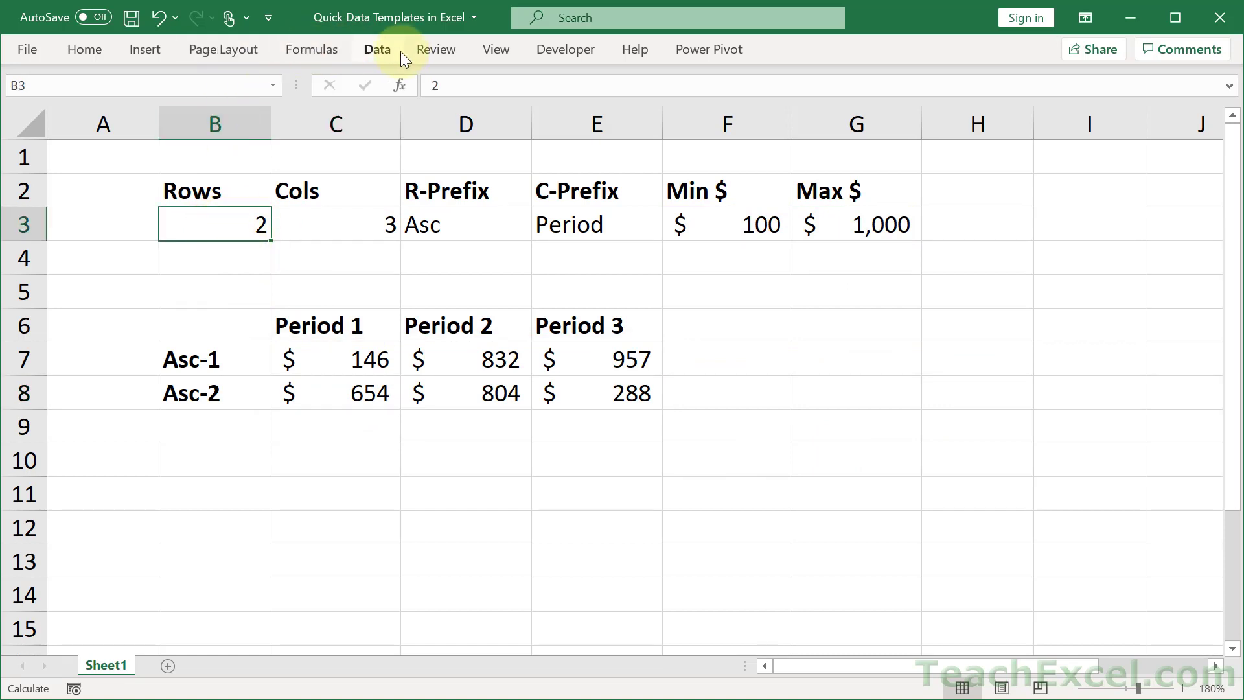
click(378, 55)
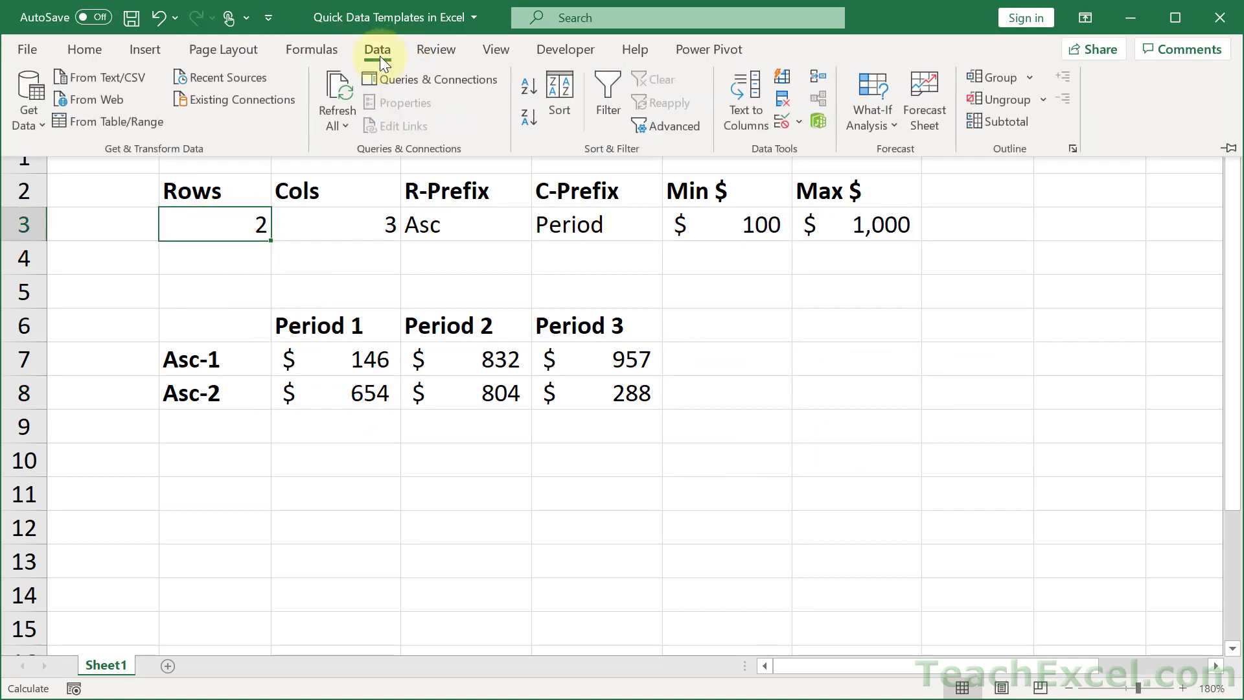
click(779, 119)
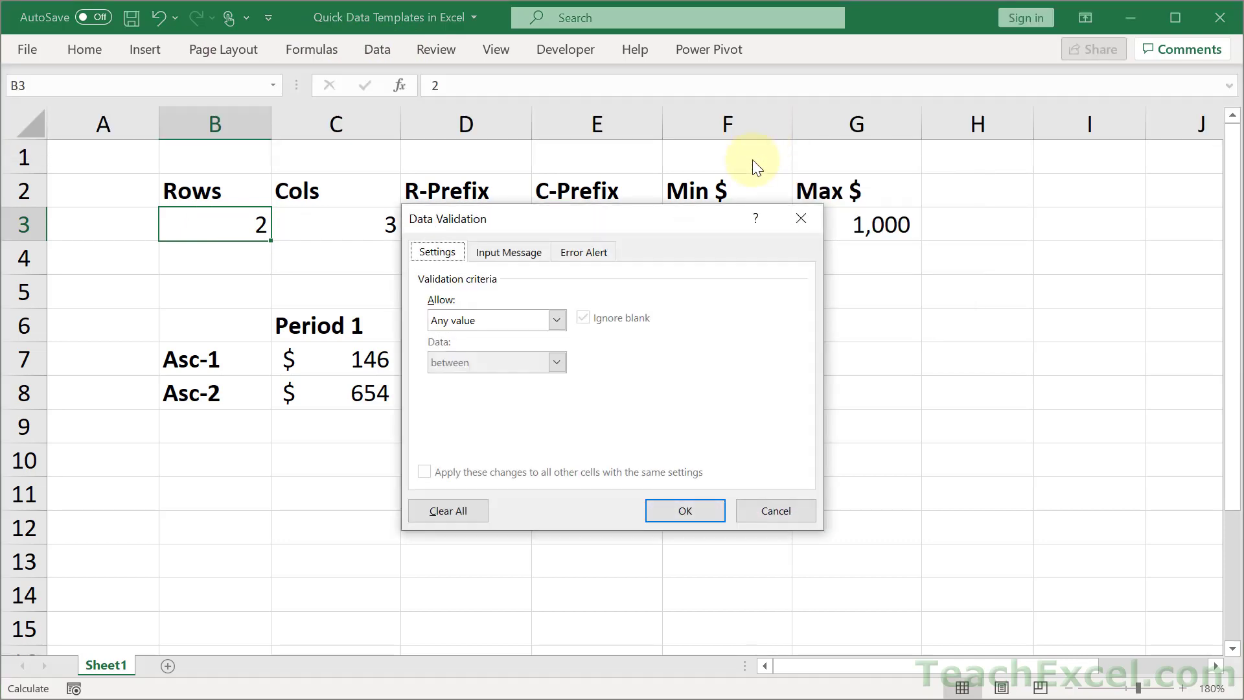
click(557, 319)
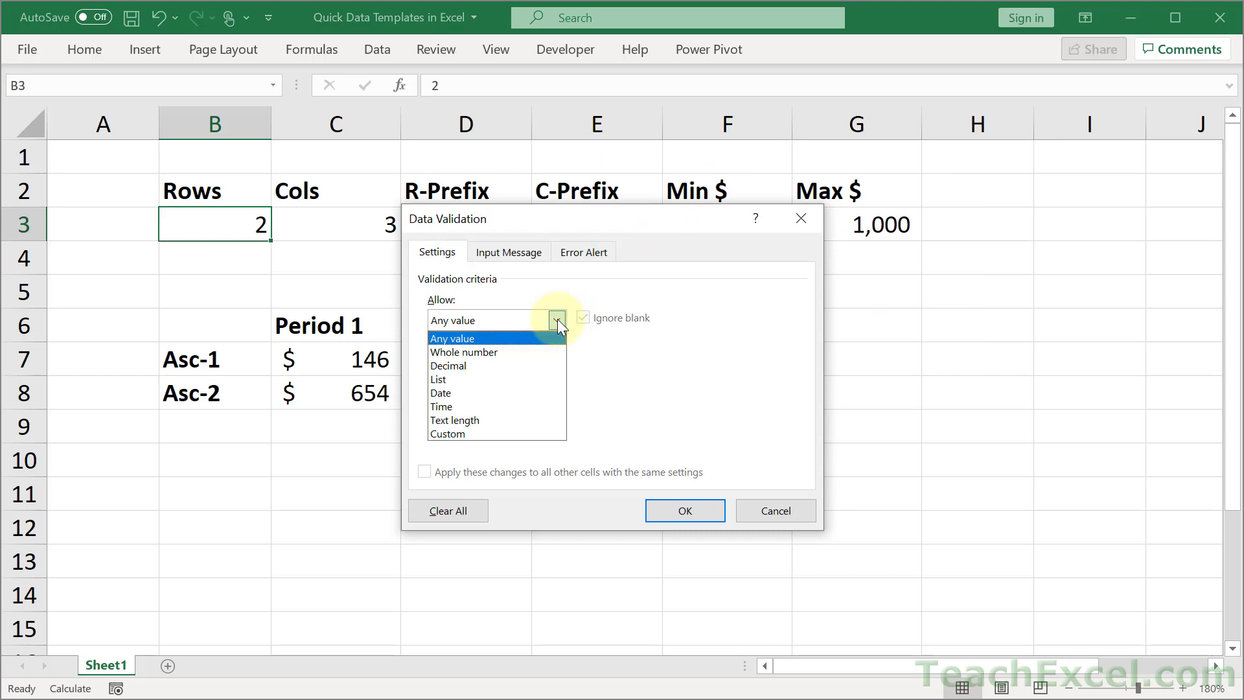
click(469, 380)
click(462, 404)
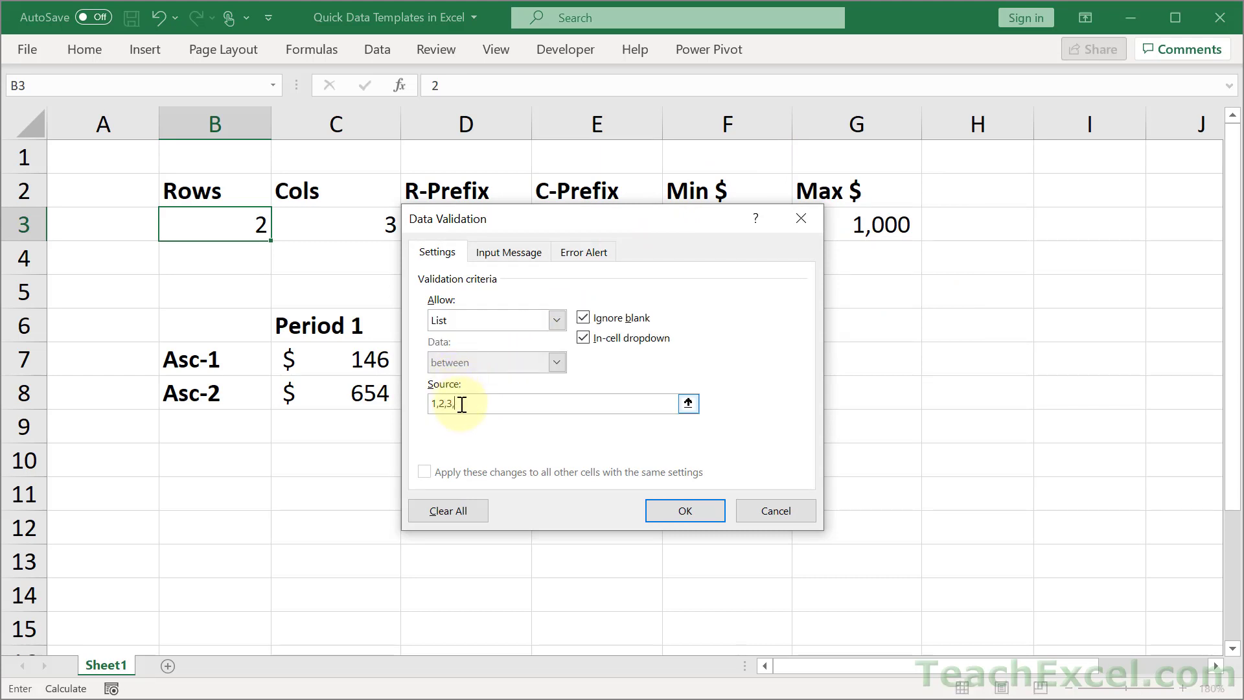
text(1,2,3,4,5,6,7,8,9,10)
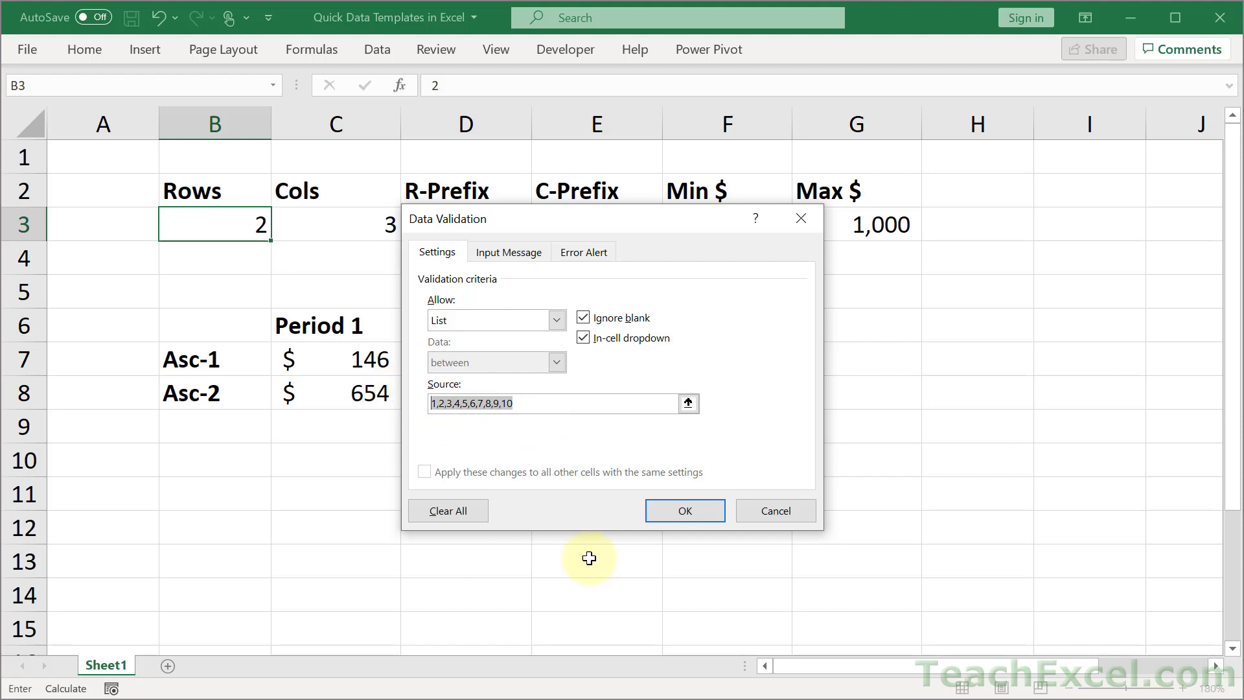
click(655, 515)
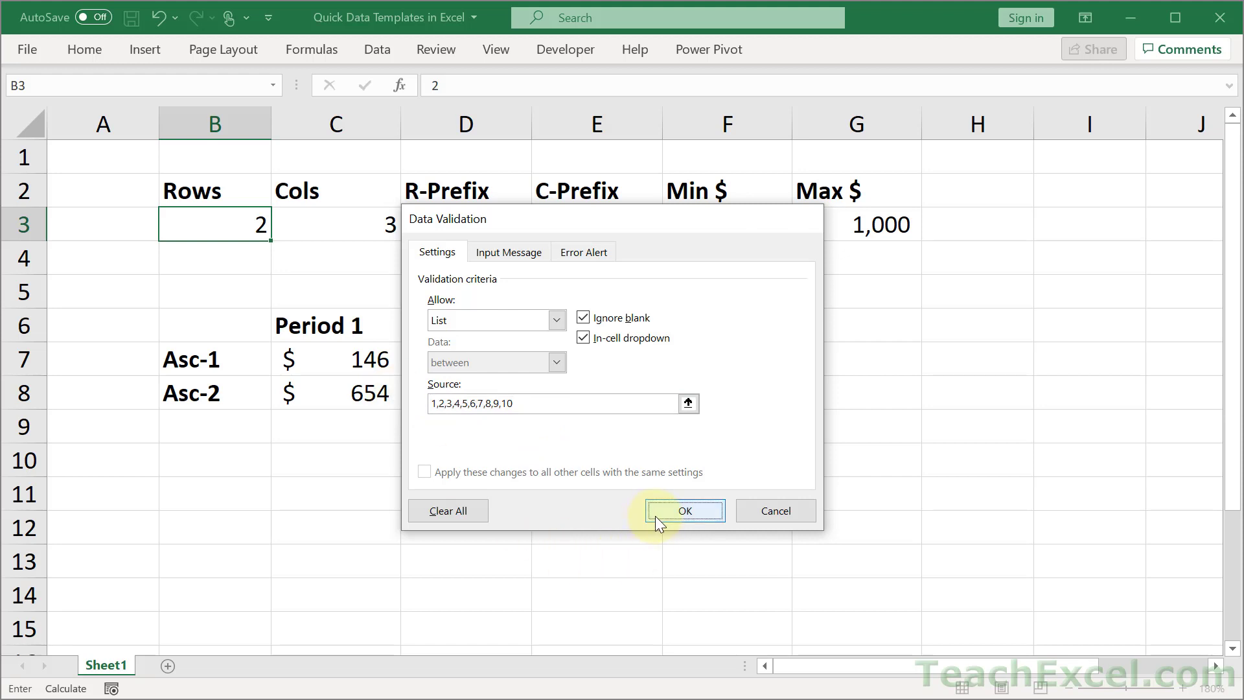
Give C3 a list validation allowing values 1 through 12.
click(344, 218)
key(alt+d)
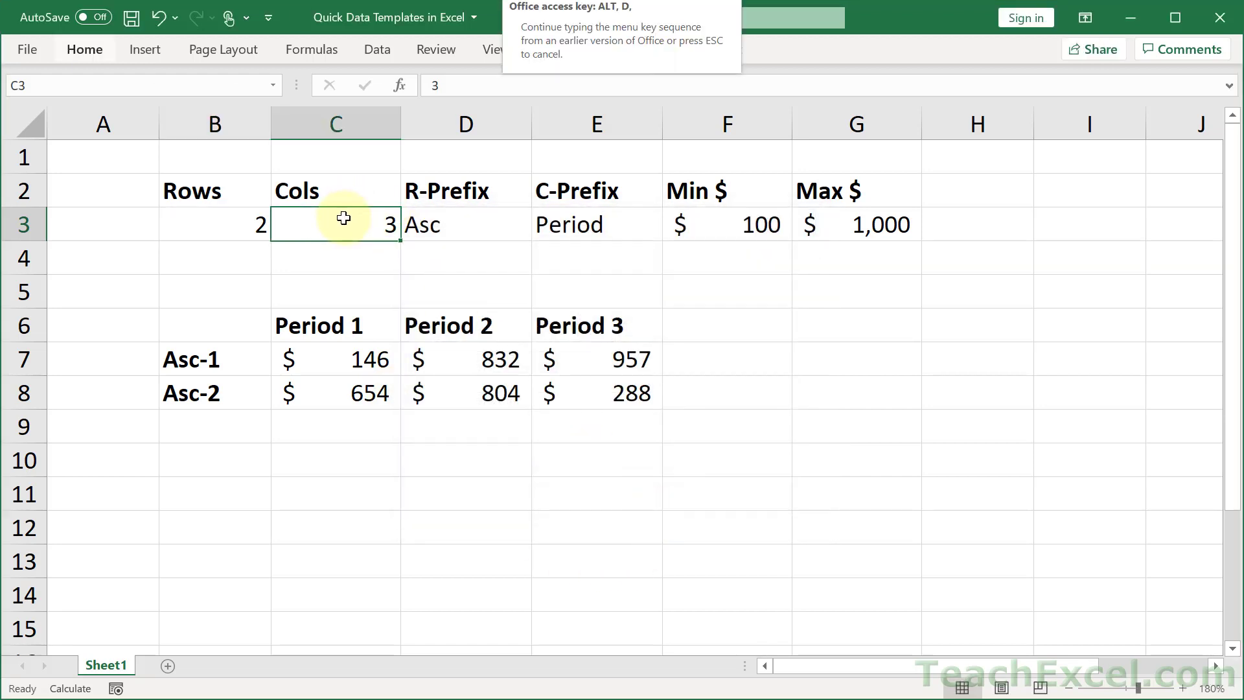
key(l)
click(437, 312)
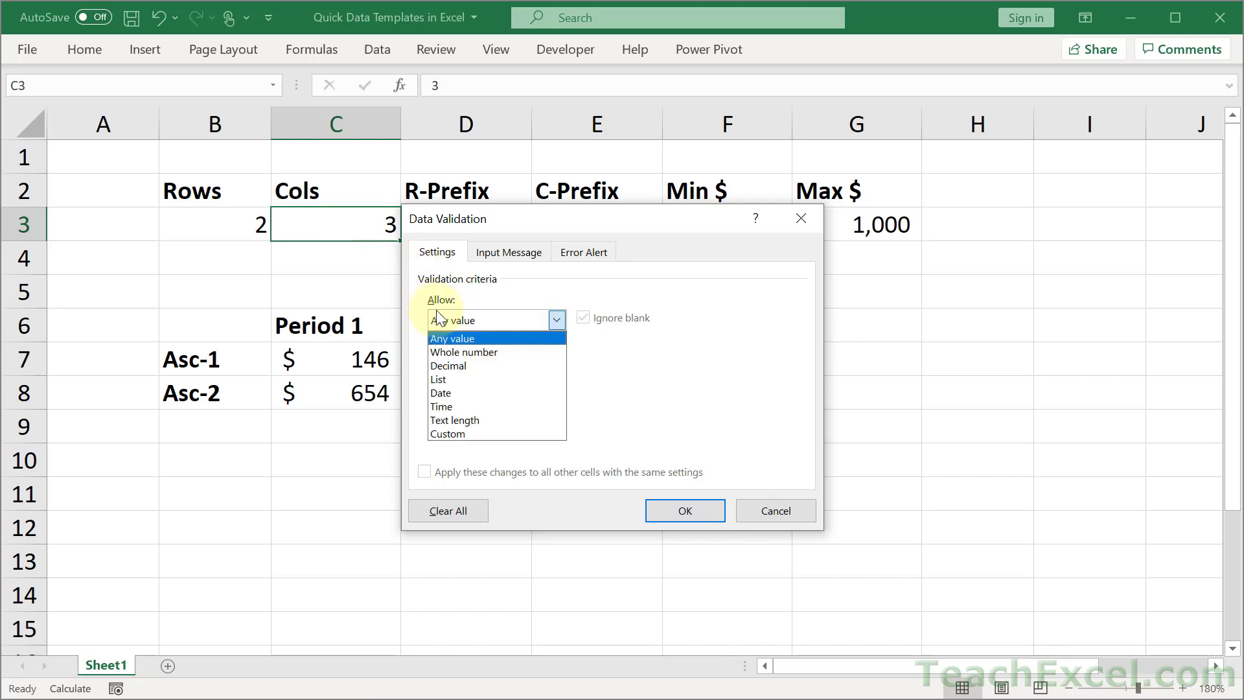
click(448, 381)
click(472, 407)
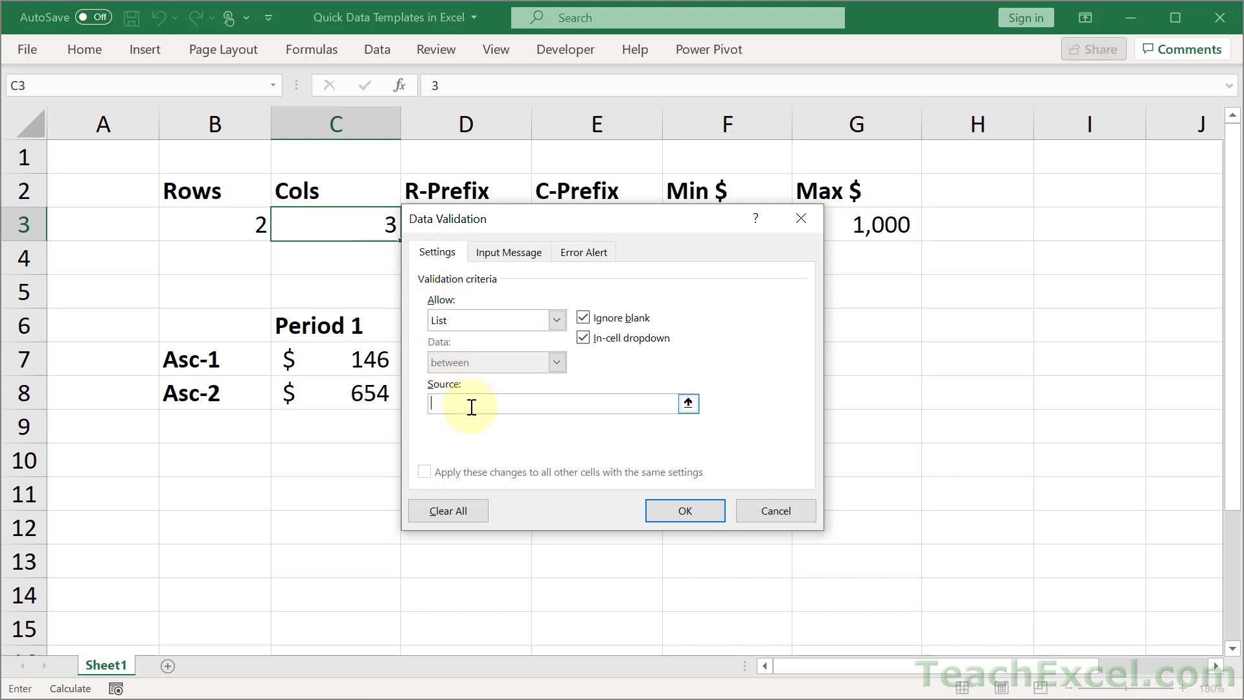
text(1,2,3,4,5,6,7,8,9,10)
text(,11,12)
click(690, 508)
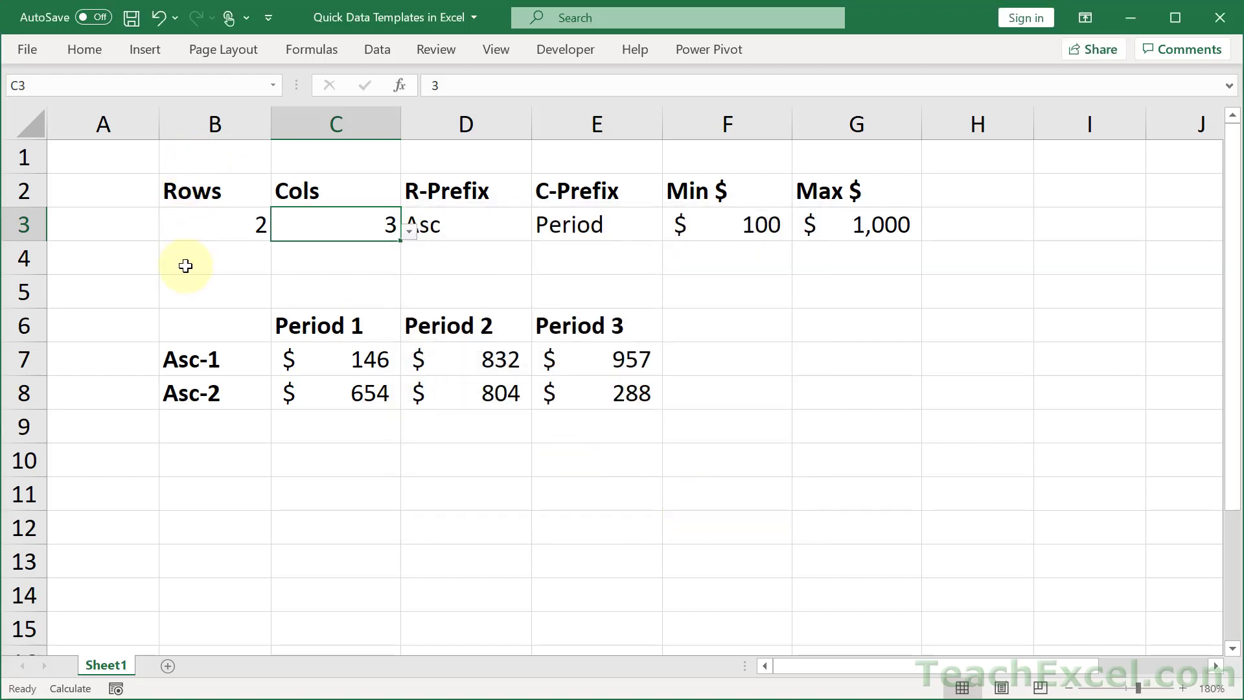
click(256, 286)
click(458, 226)
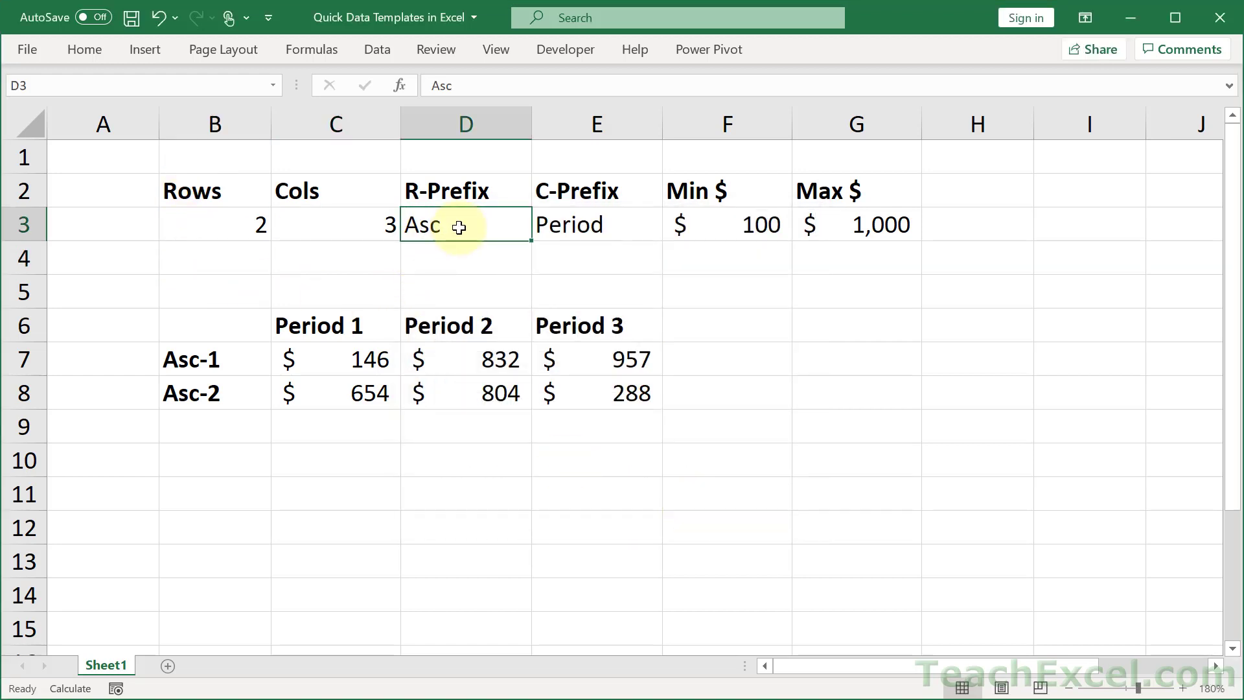
click(582, 225)
click(687, 226)
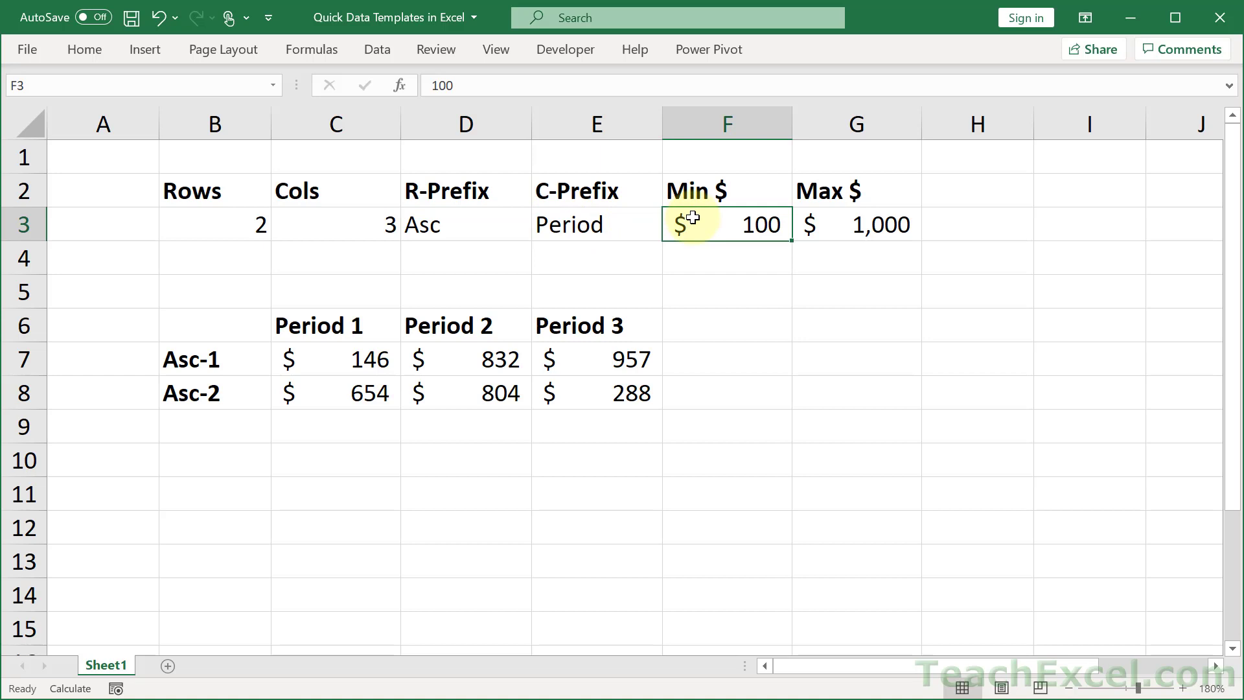
click(474, 224)
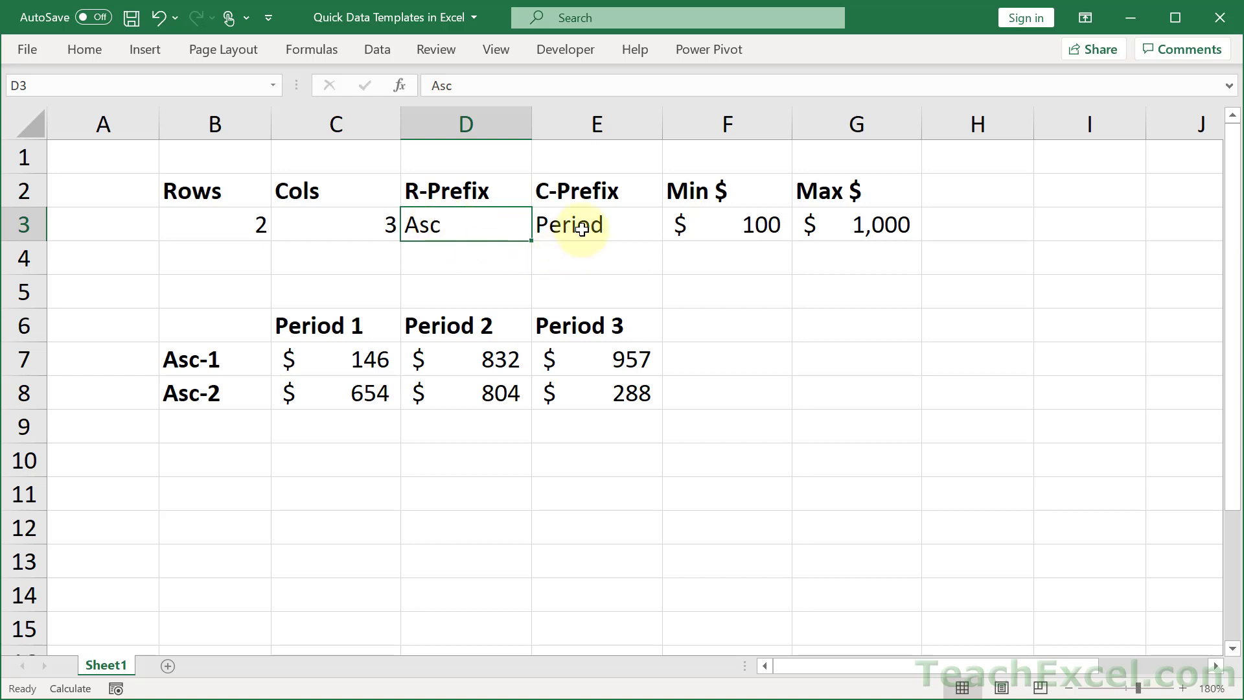
click(577, 224)
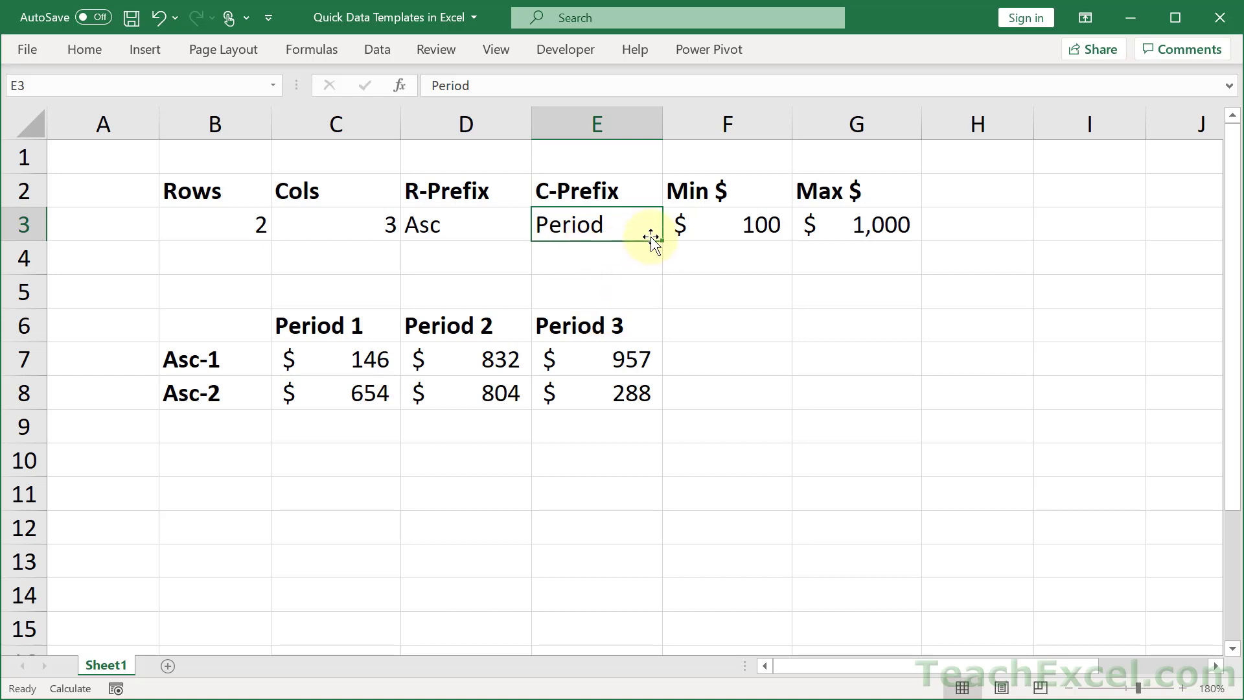
Pick 5 rows in B3 and 10 columns in C3, then scroll across to check the table.
click(243, 224)
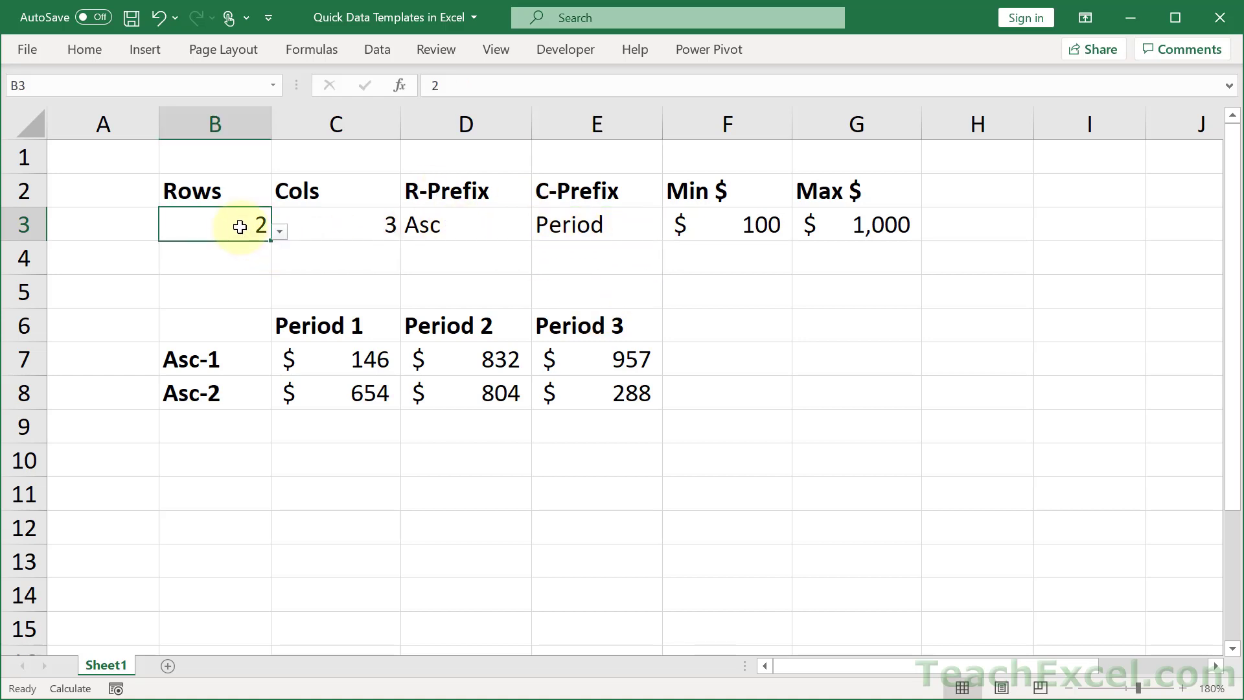
click(279, 231)
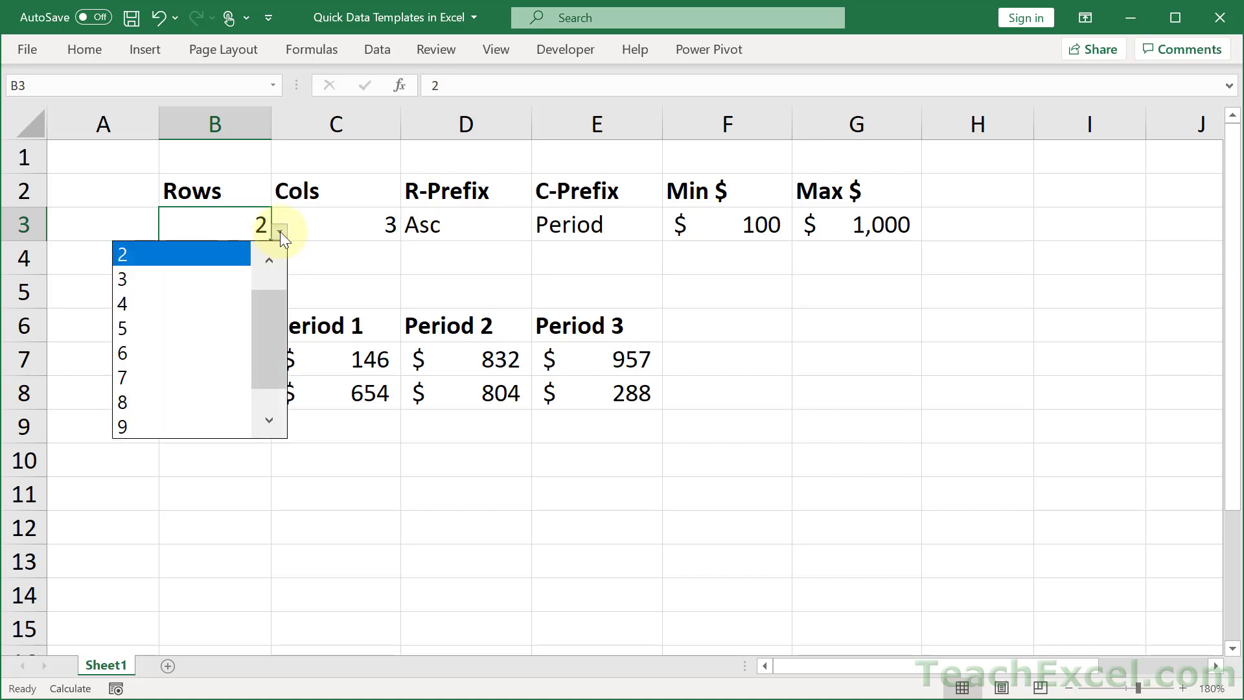
click(173, 328)
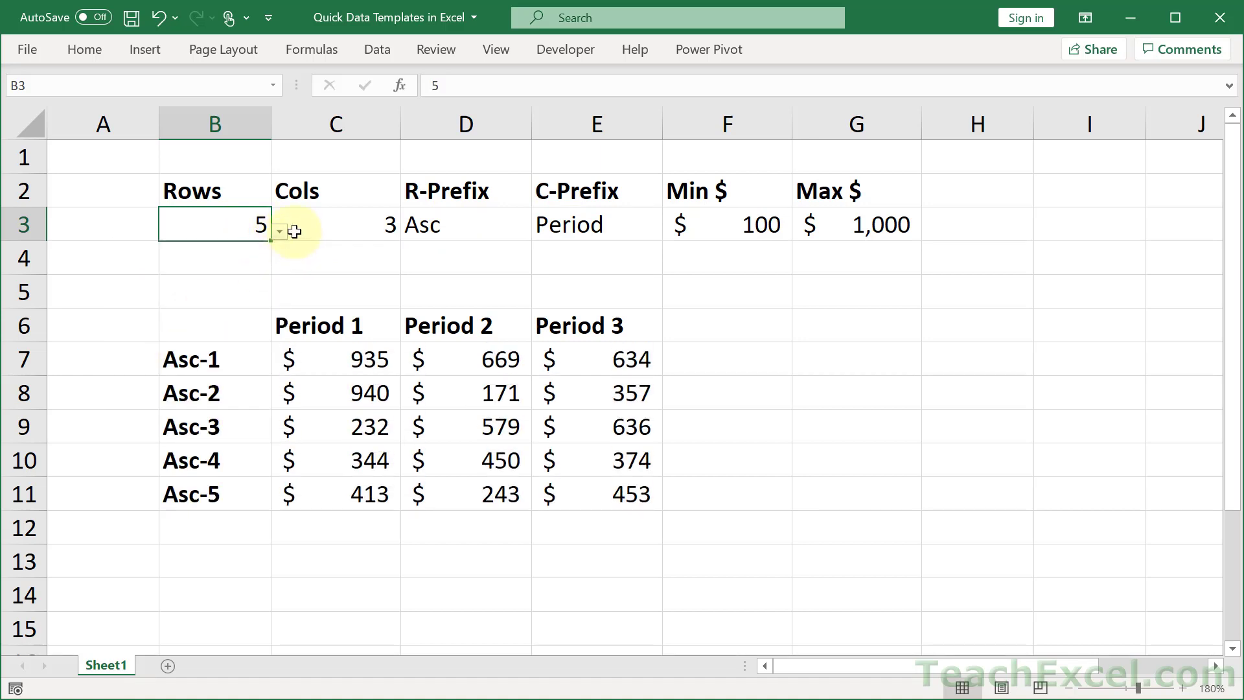
click(338, 223)
click(409, 229)
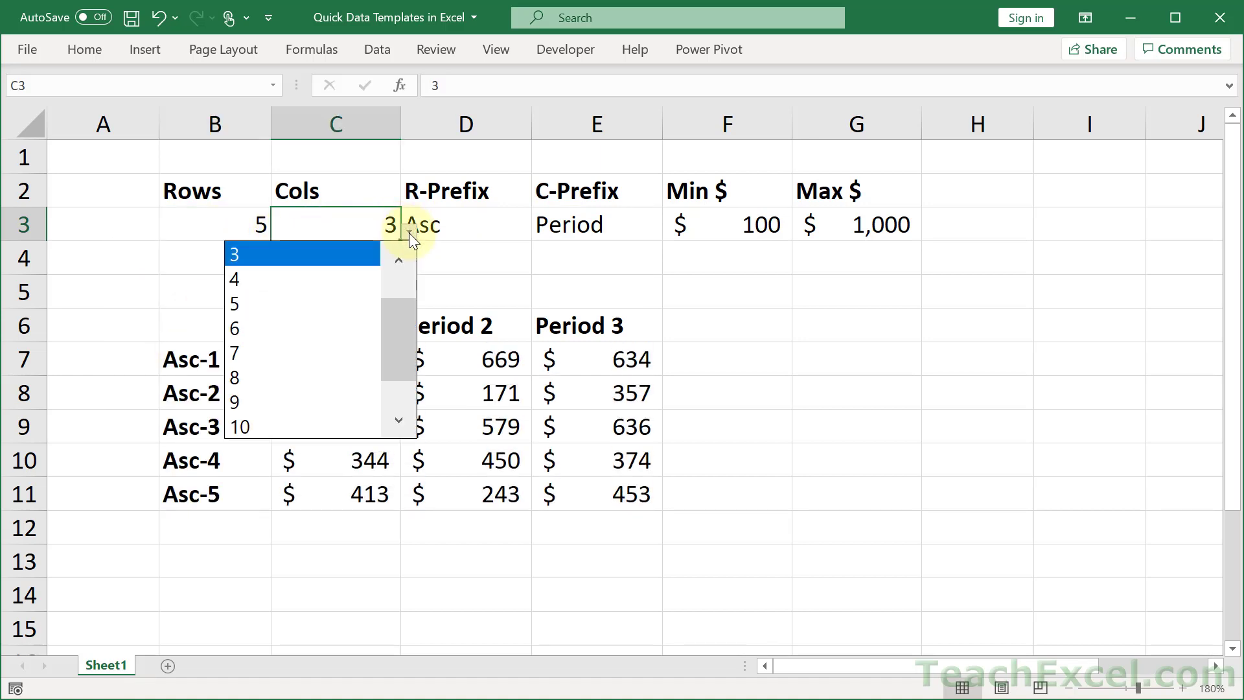
click(287, 426)
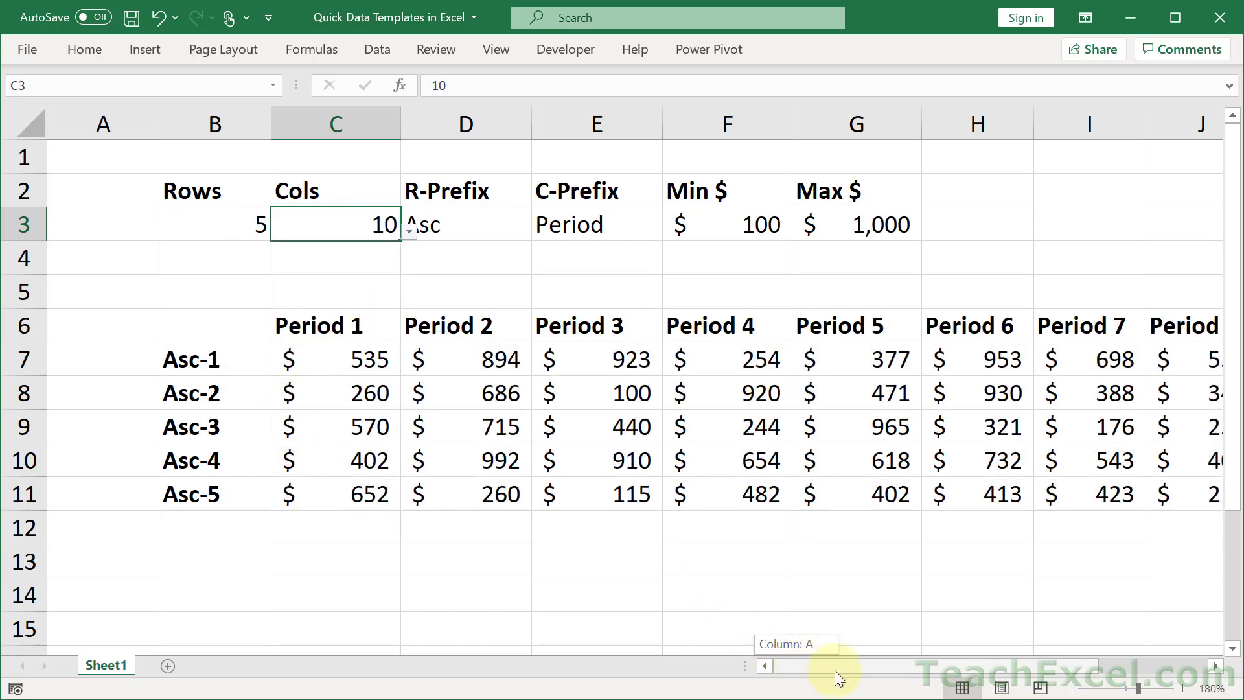
drag(834, 670, 862, 670)
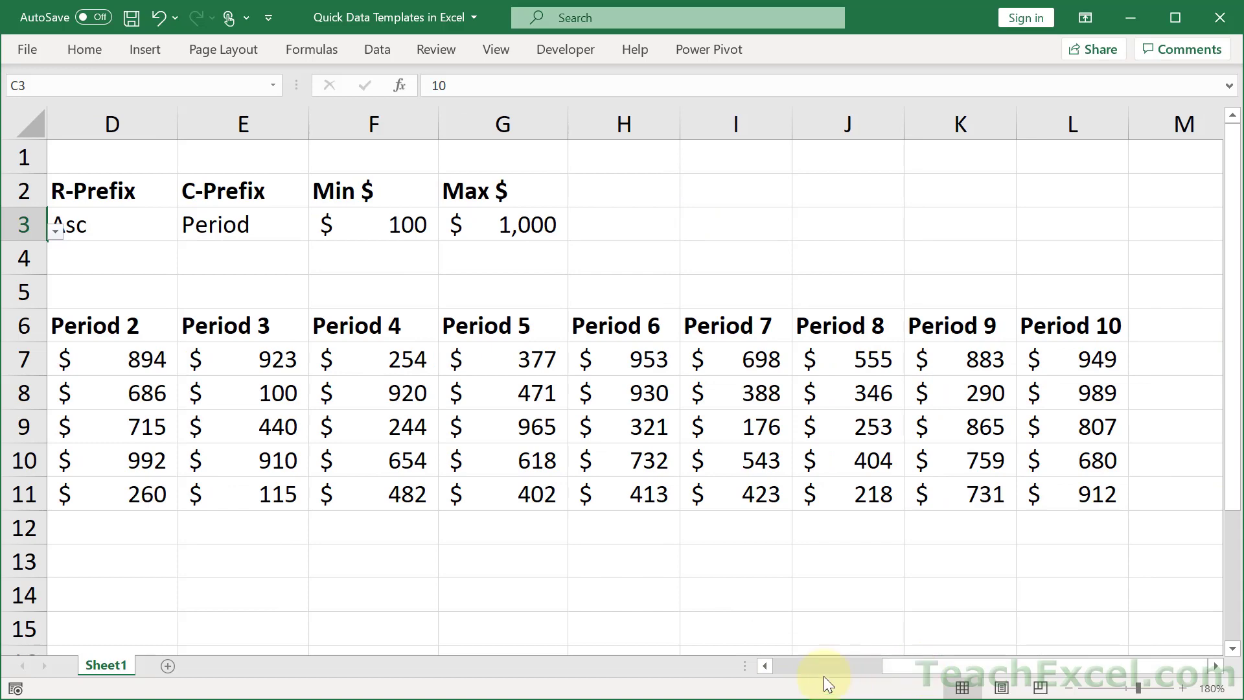
click(783, 668)
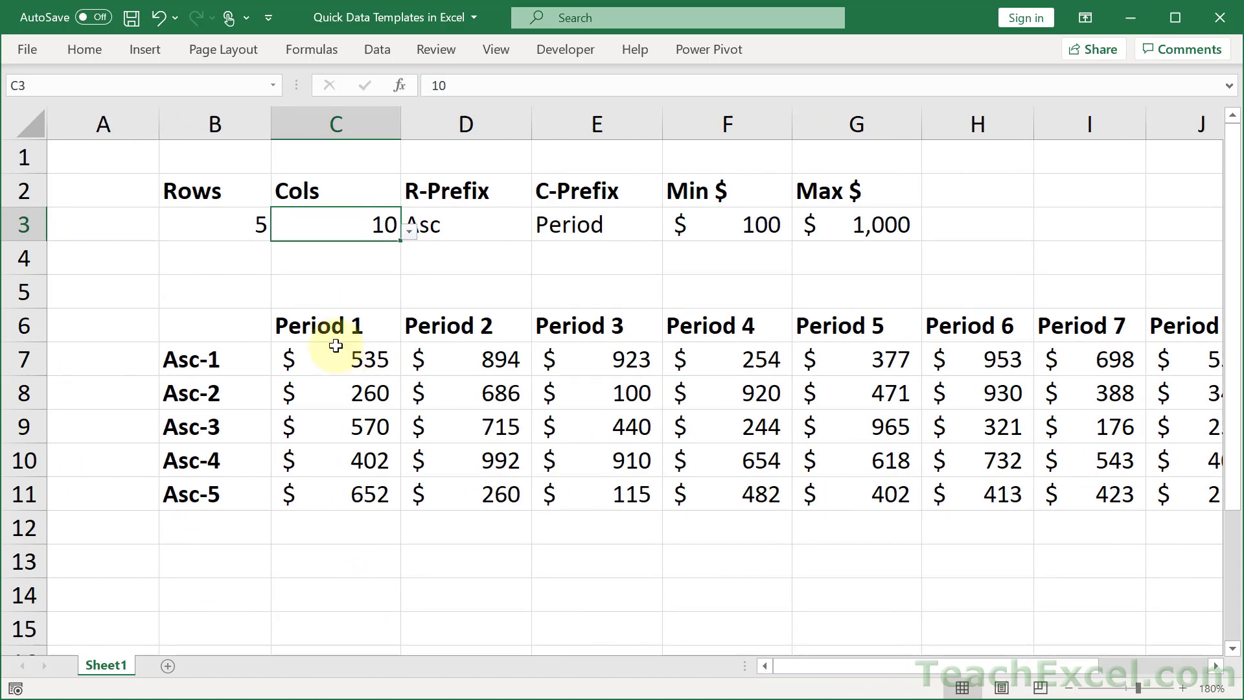
Copy the generated table range B6:L11.
click(227, 319)
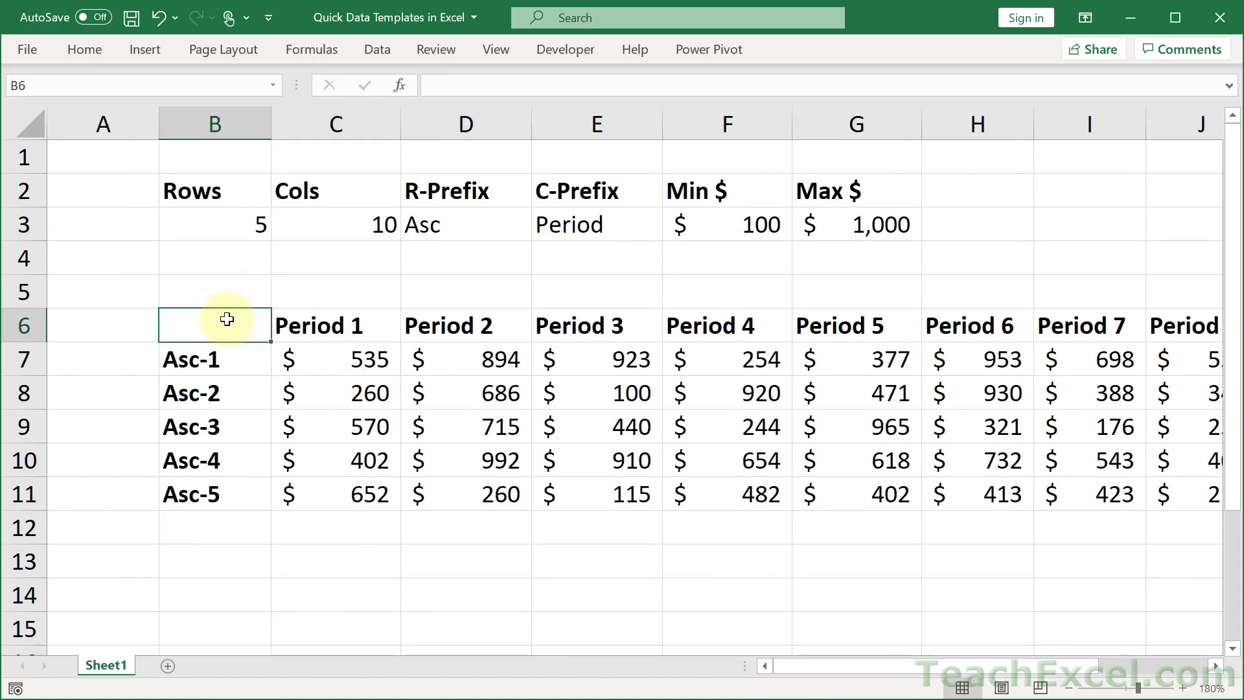
key(ctrl+shift+Down)
key(ctrl+shift+Down)
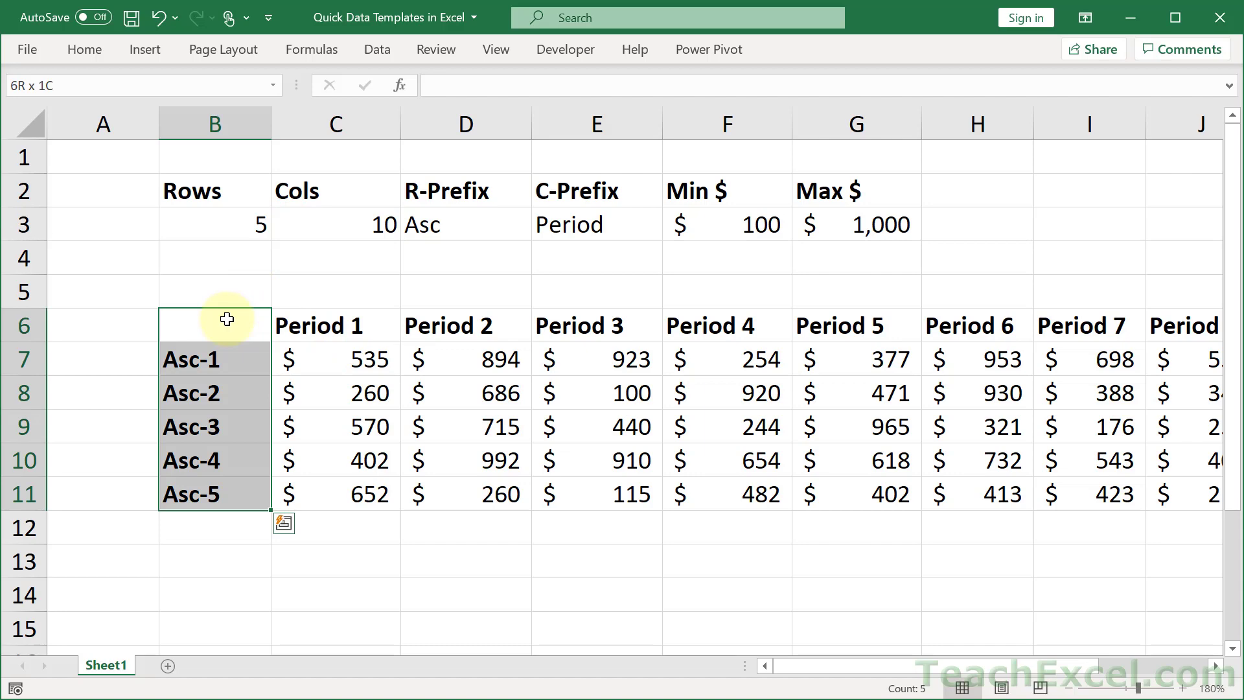
key(ctrl+shift+Right)
key(ctrl+shift+Right)
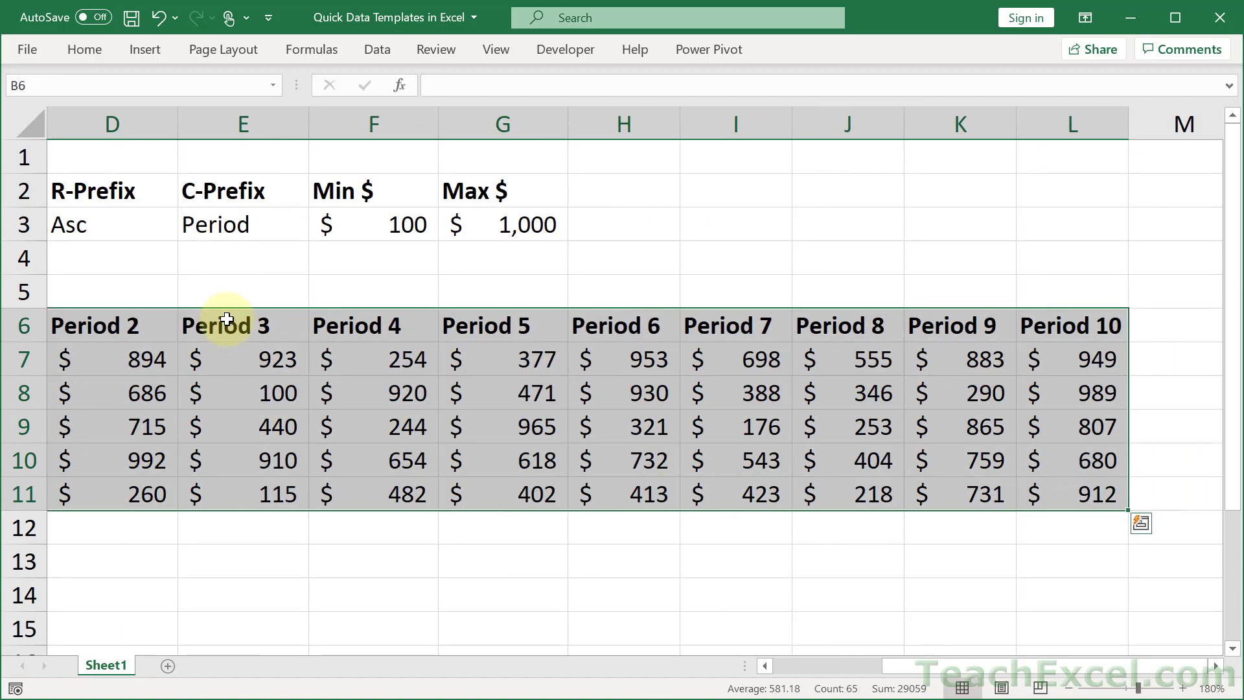
key(ctrl+c)
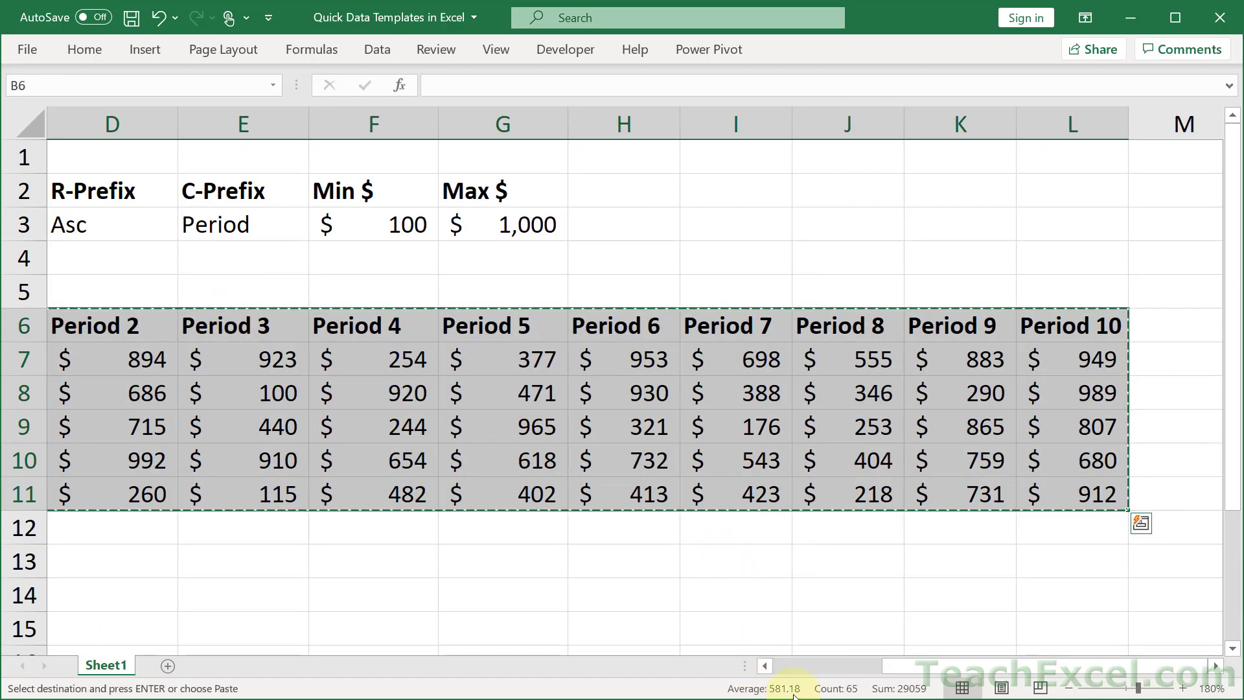
click(810, 665)
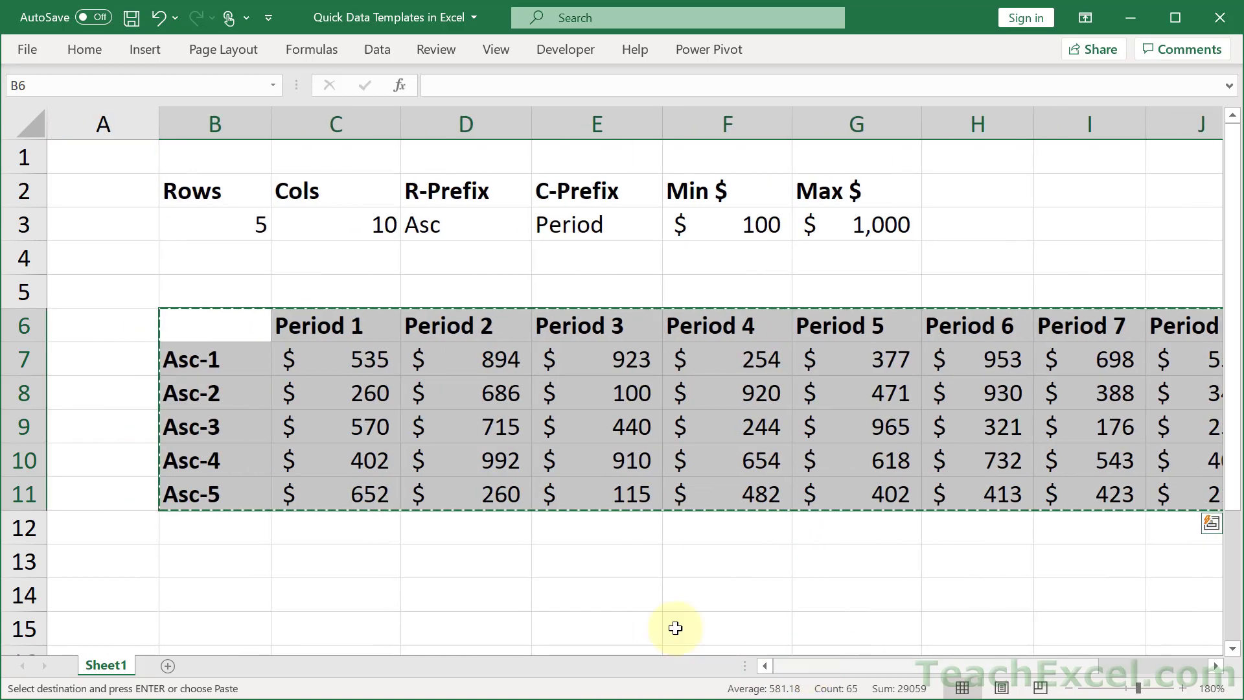
At B13, bring up Paste Special with Values chosen.
click(186, 558)
key(alt+e)
key(s)
key(v)
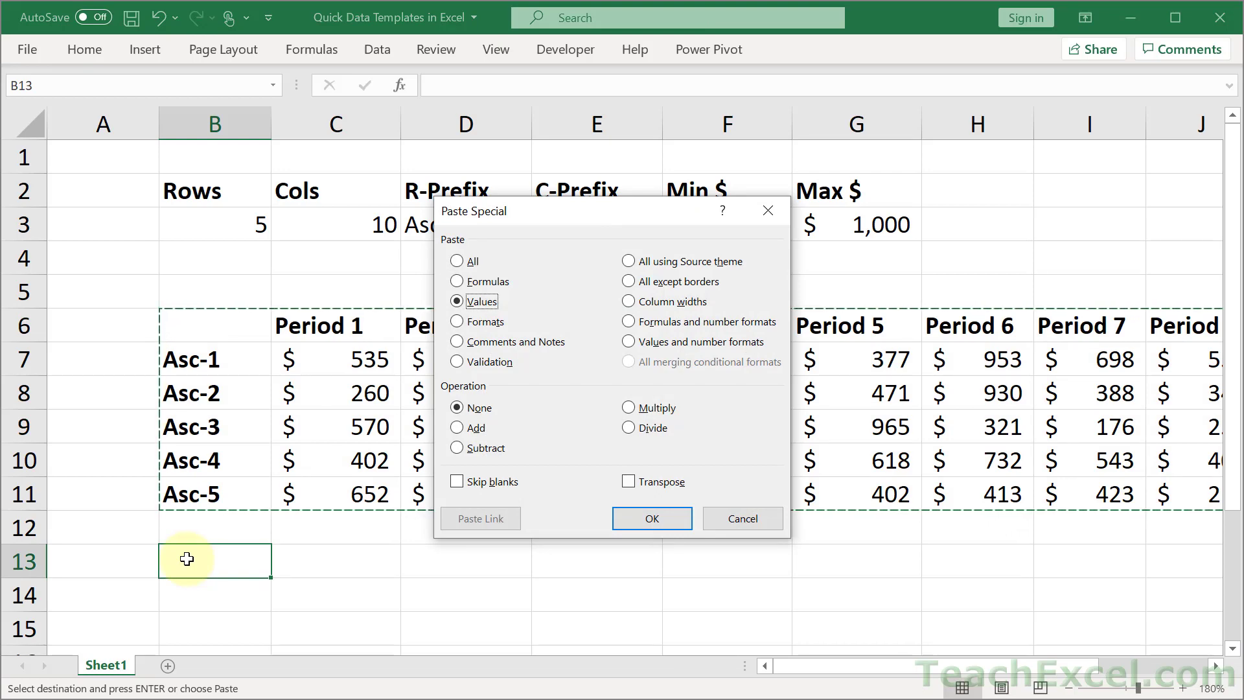
Paste the table as values at B13 and confirm C14 and B14 hold static entries.
key(Return)
scroll(187, 558, down, 2)
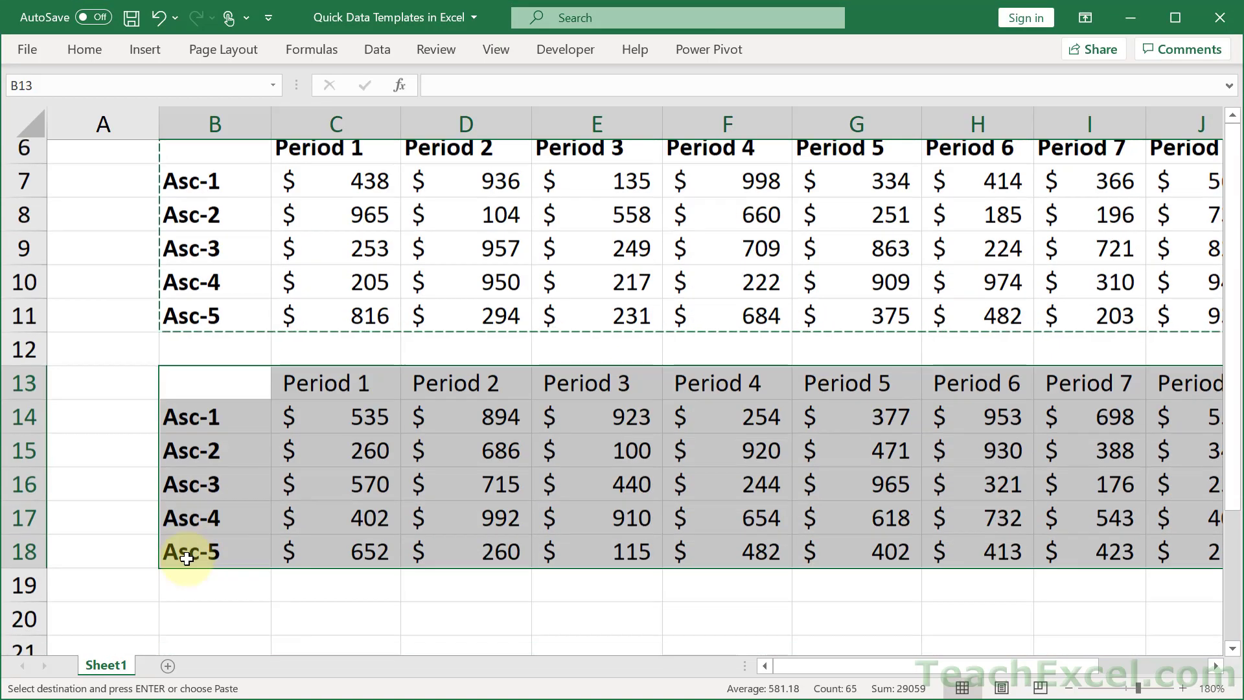
double_click(326, 461)
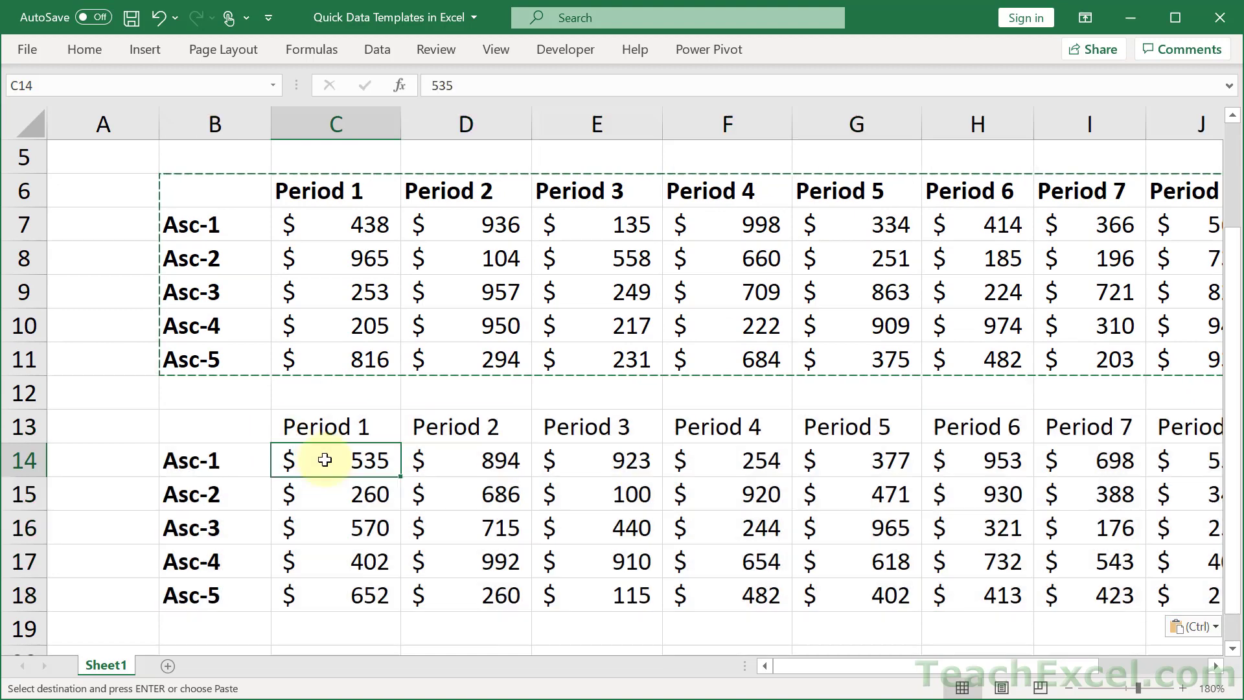
key(Escape)
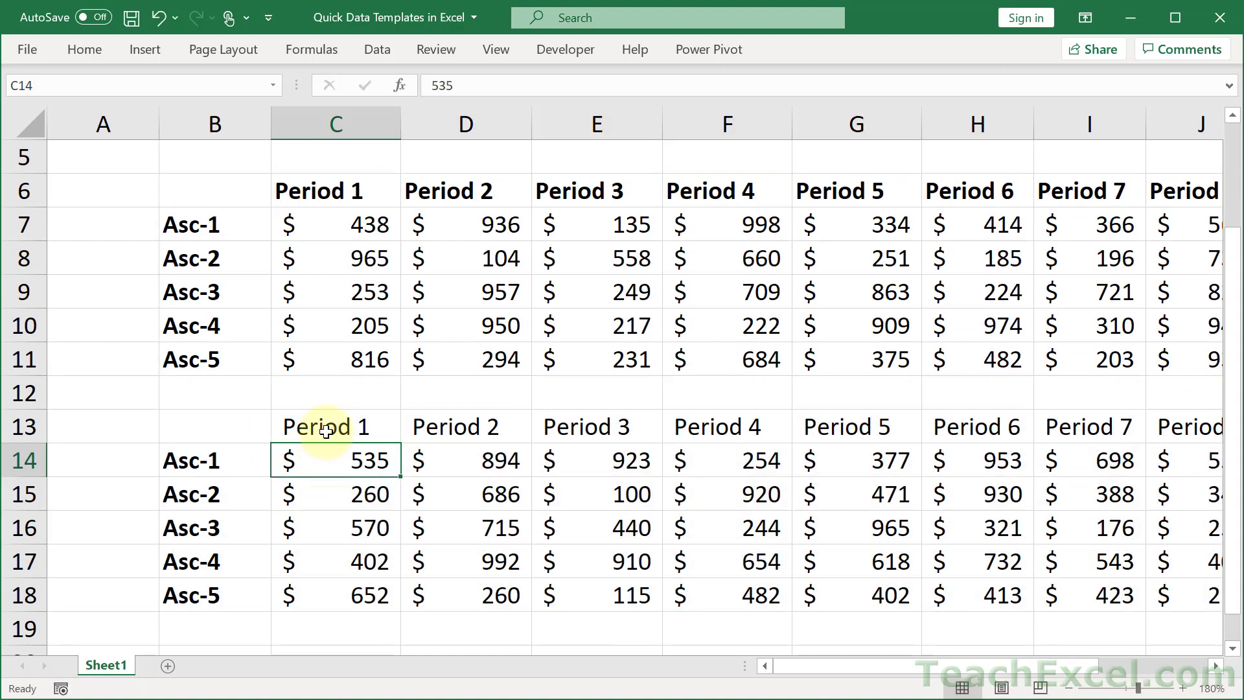
click(327, 429)
click(207, 459)
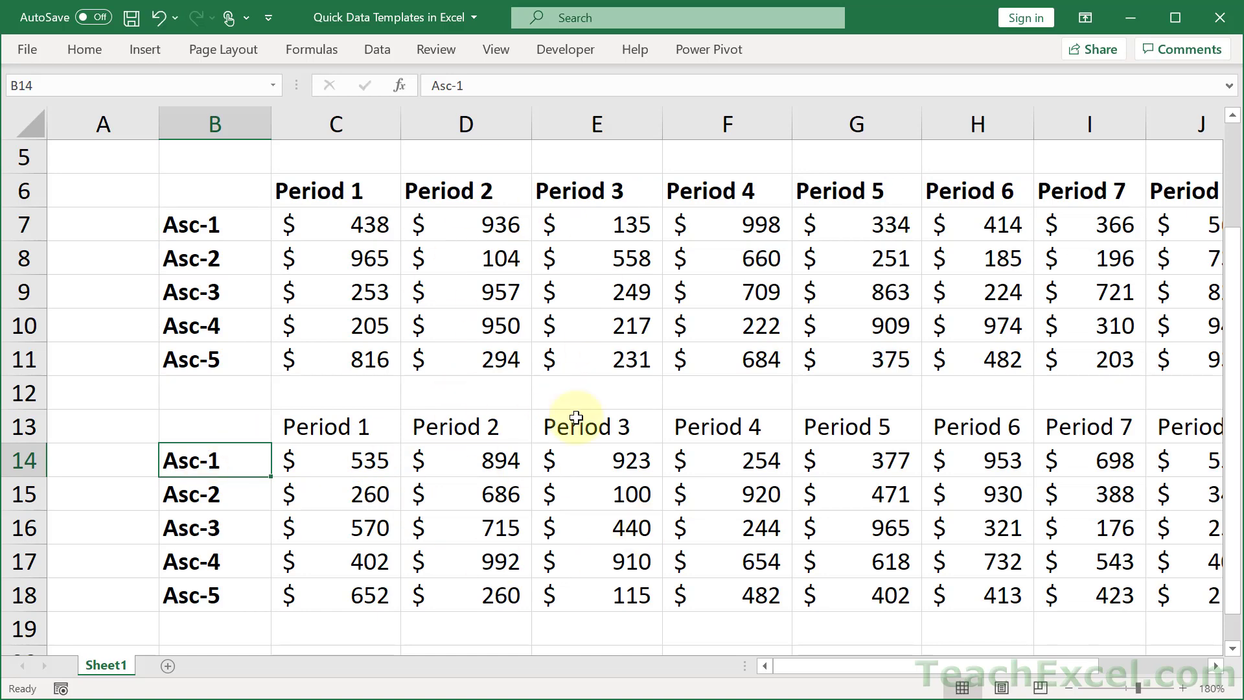
scroll(573, 429, up, 2)
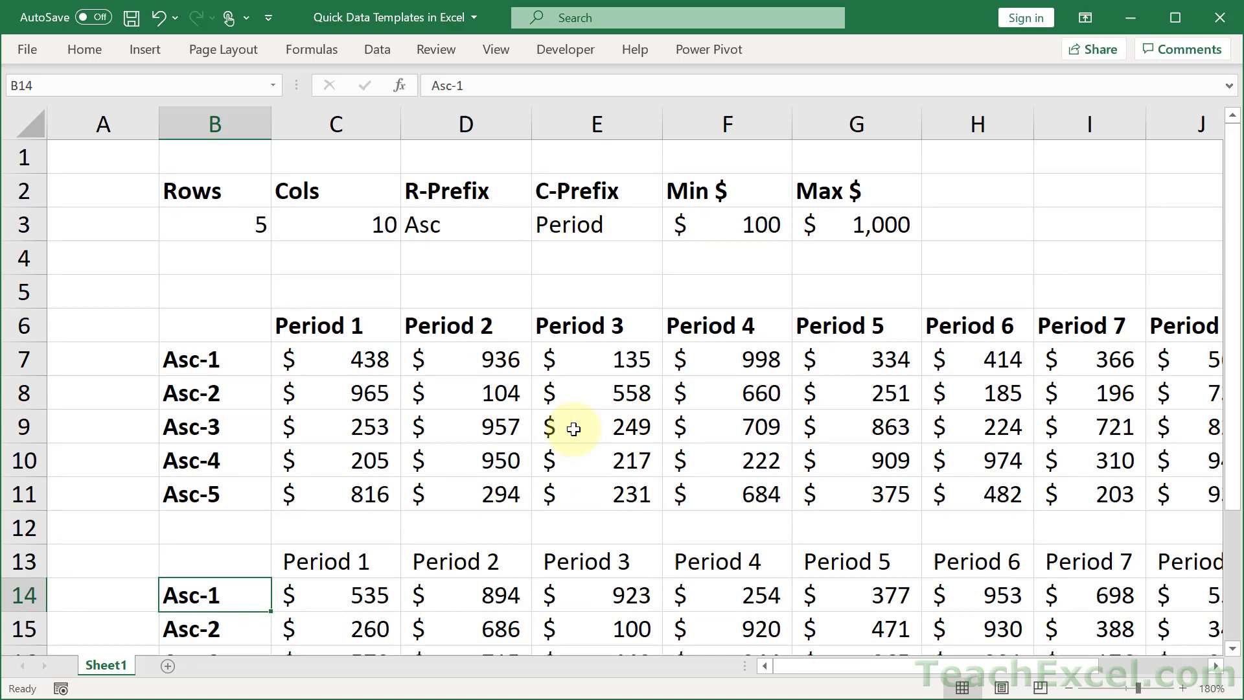